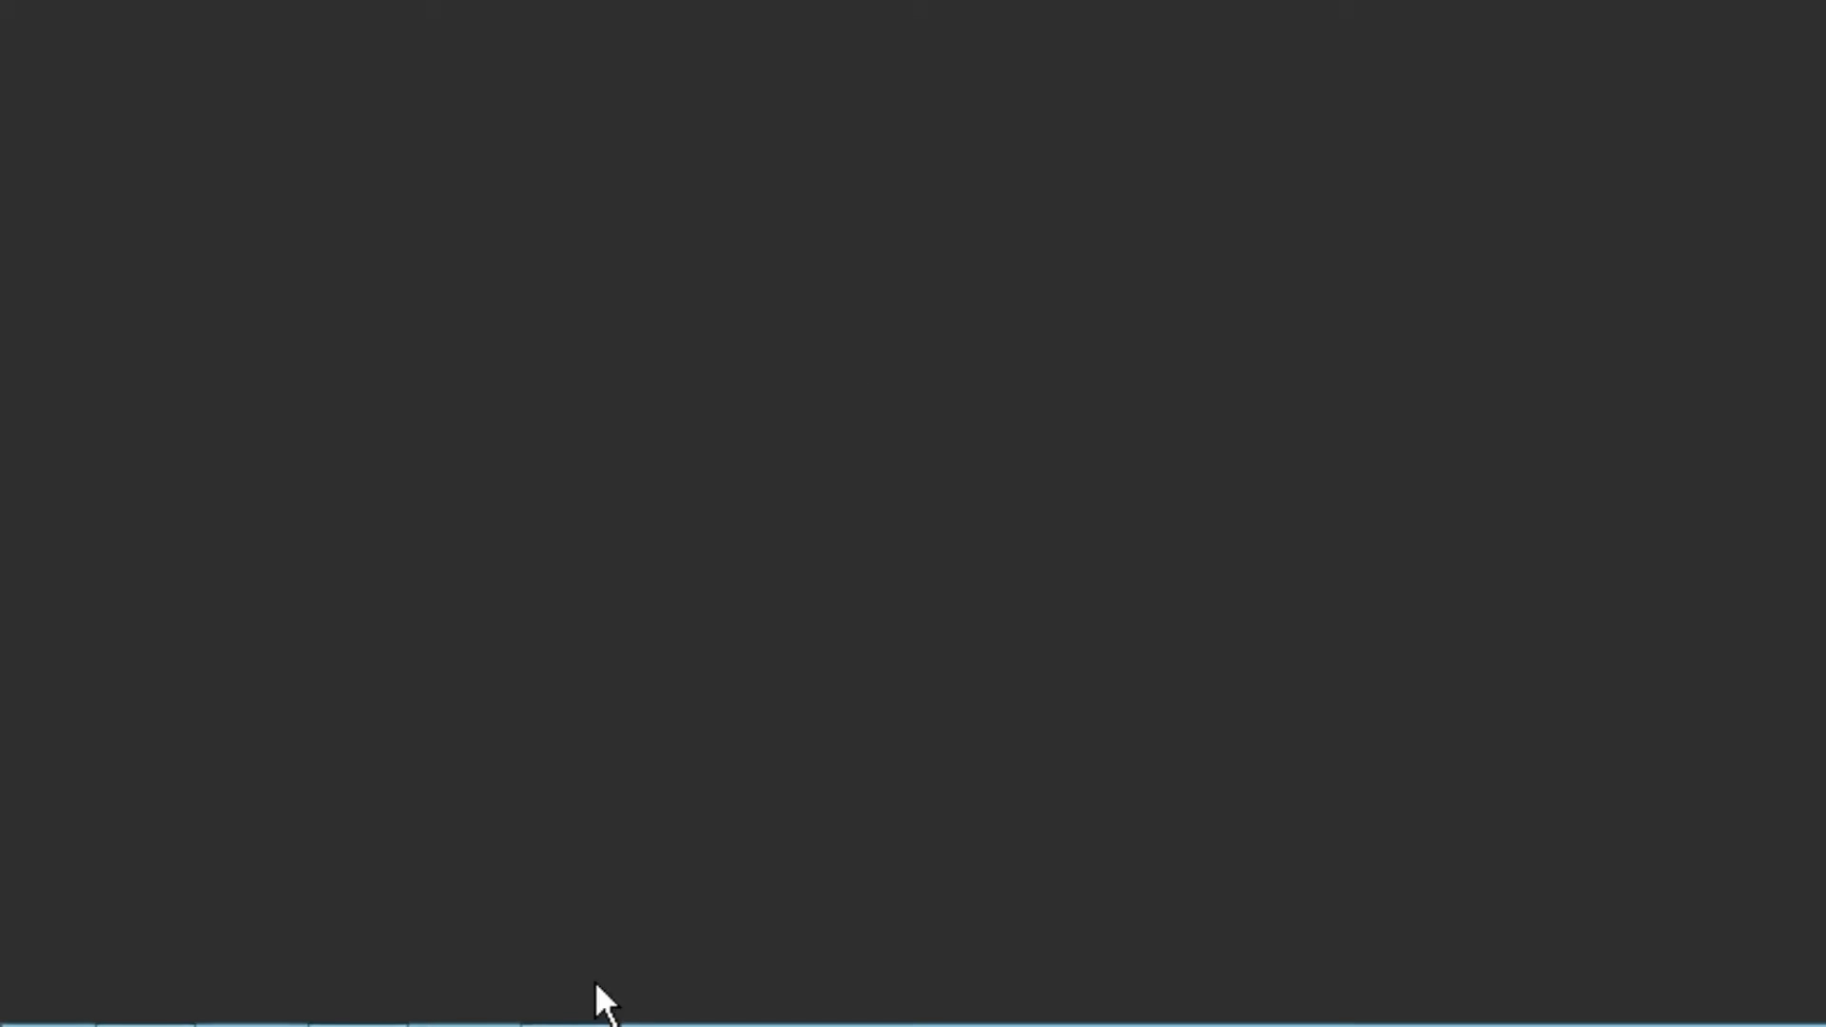
- In Microsoft Edge, open the HD0002 post about installing the Microsoft Meta5 Demonstrations from the businessintelligence-da.com blog
click(633, 989)
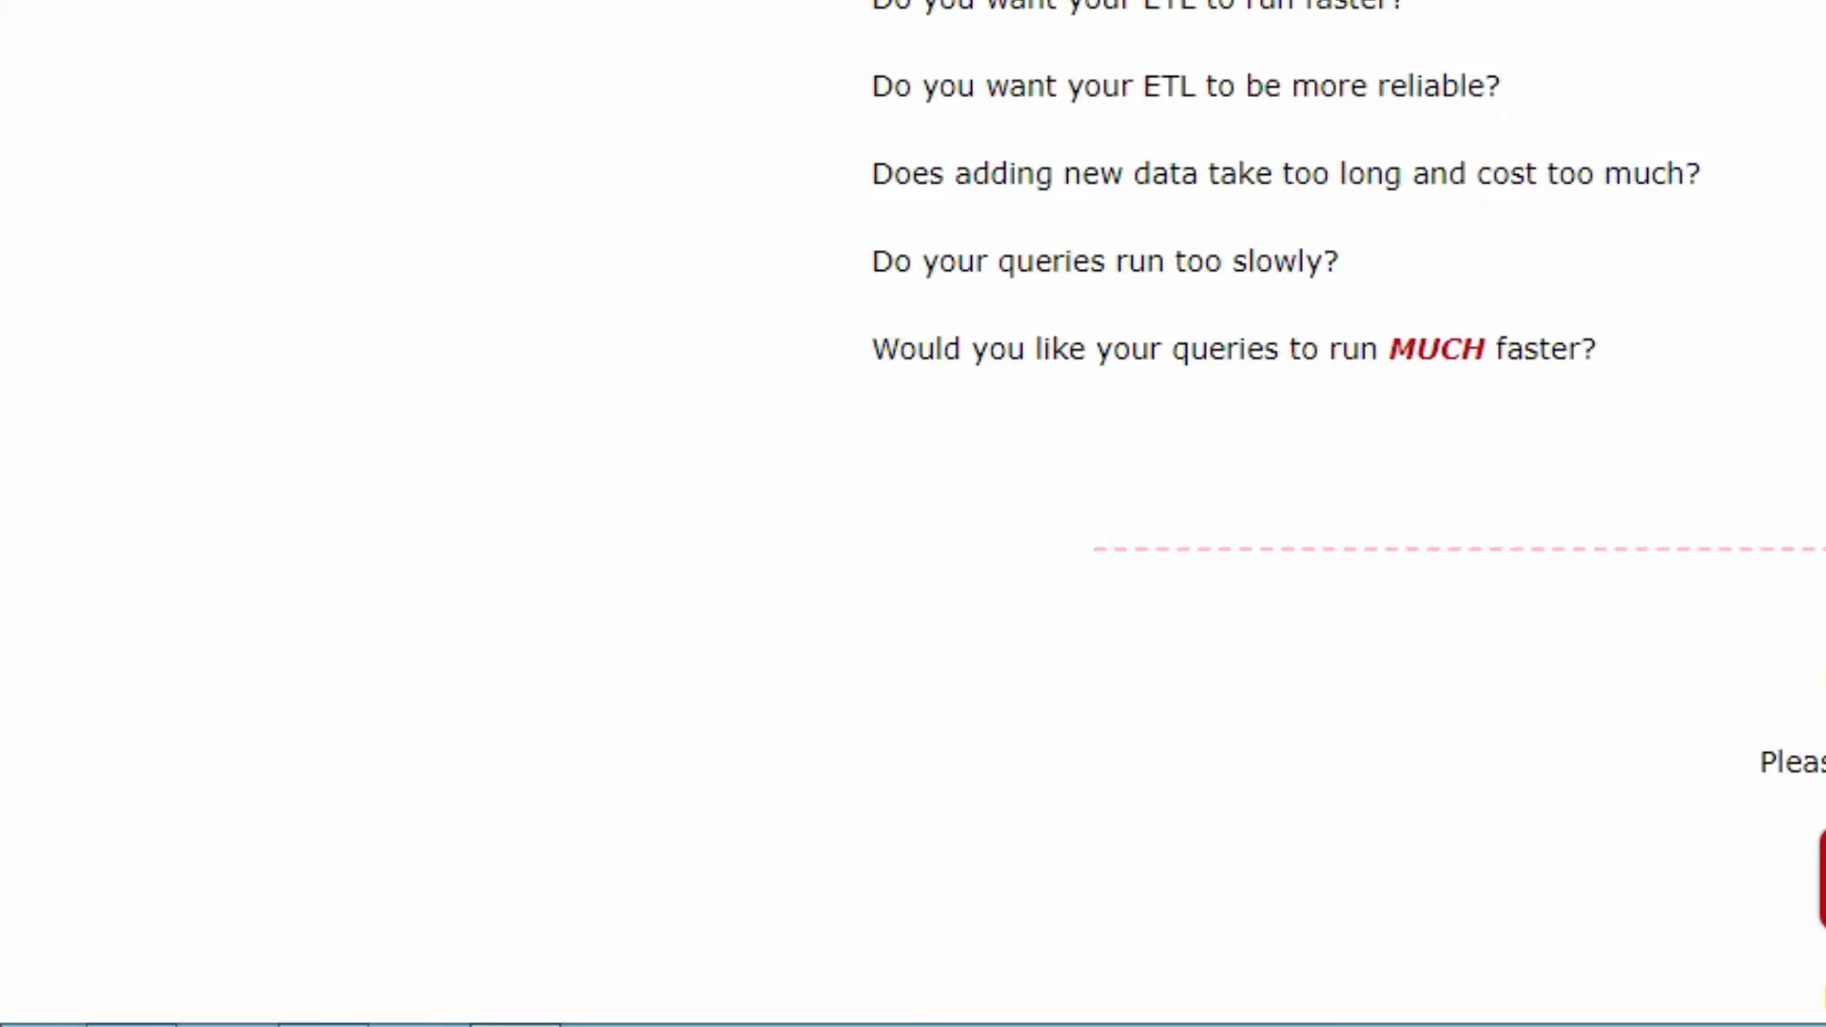
click(516, 47)
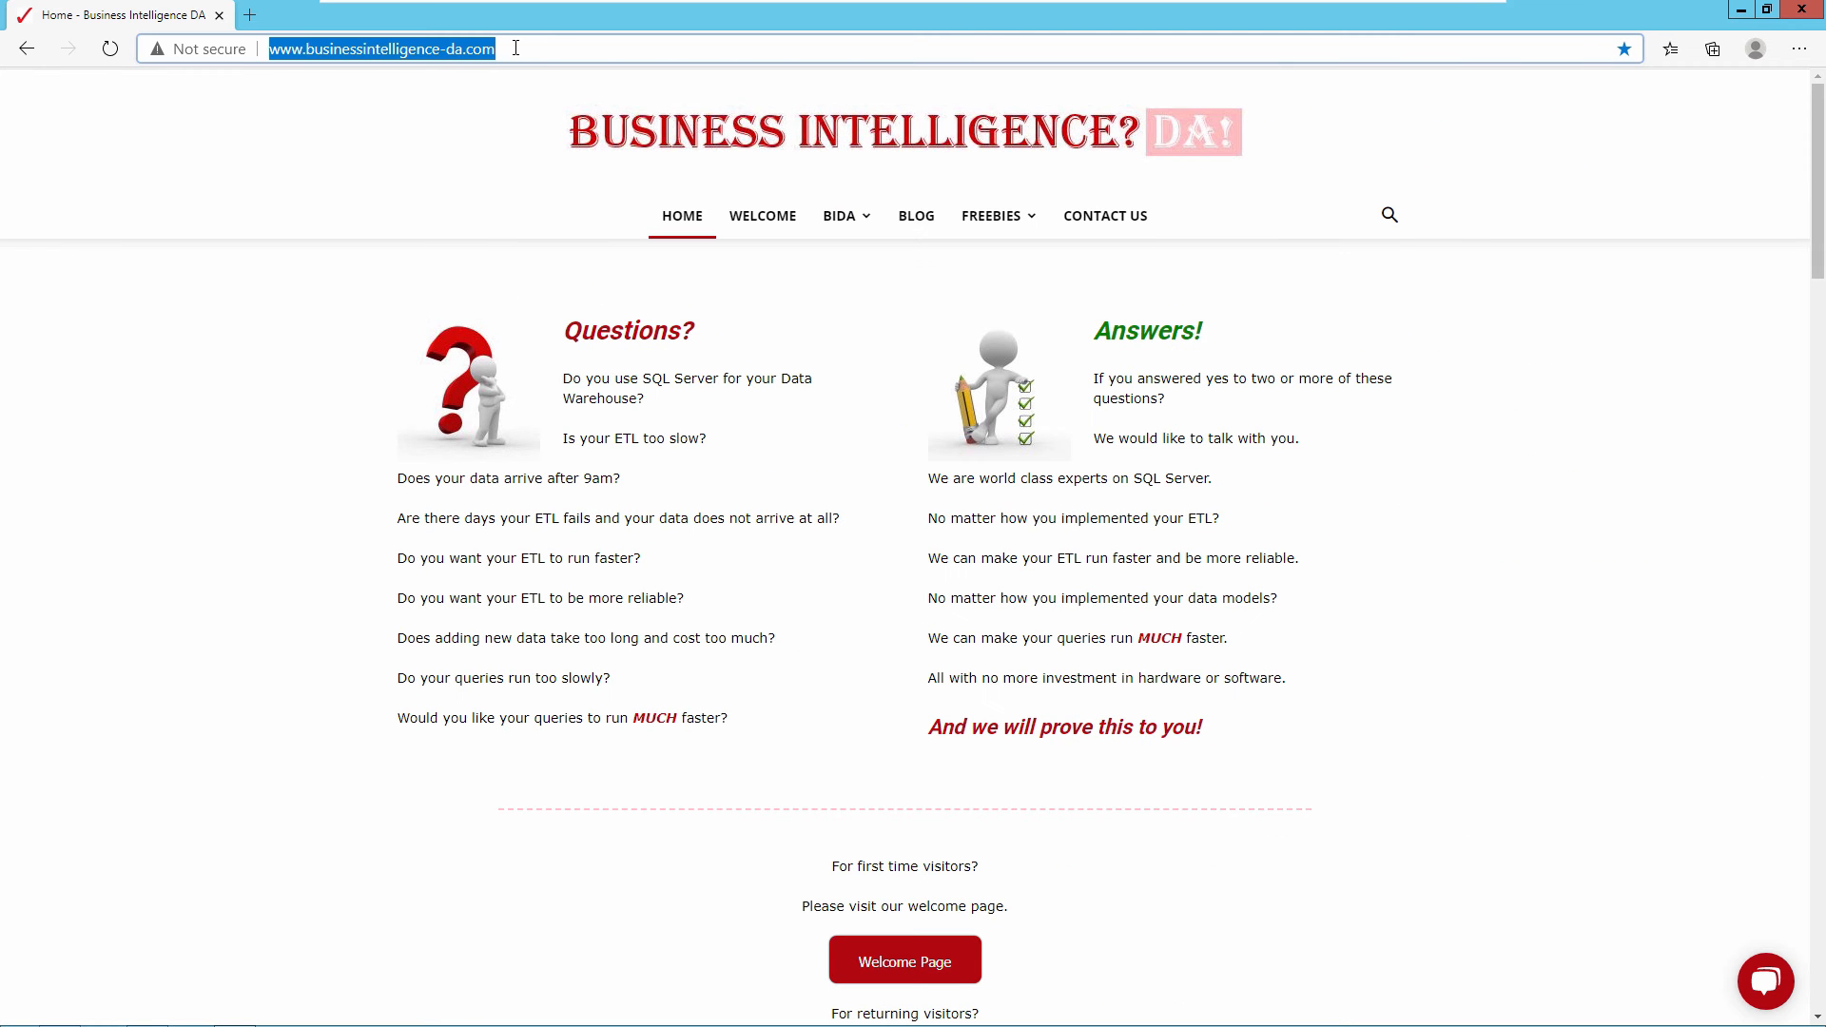
click(919, 230)
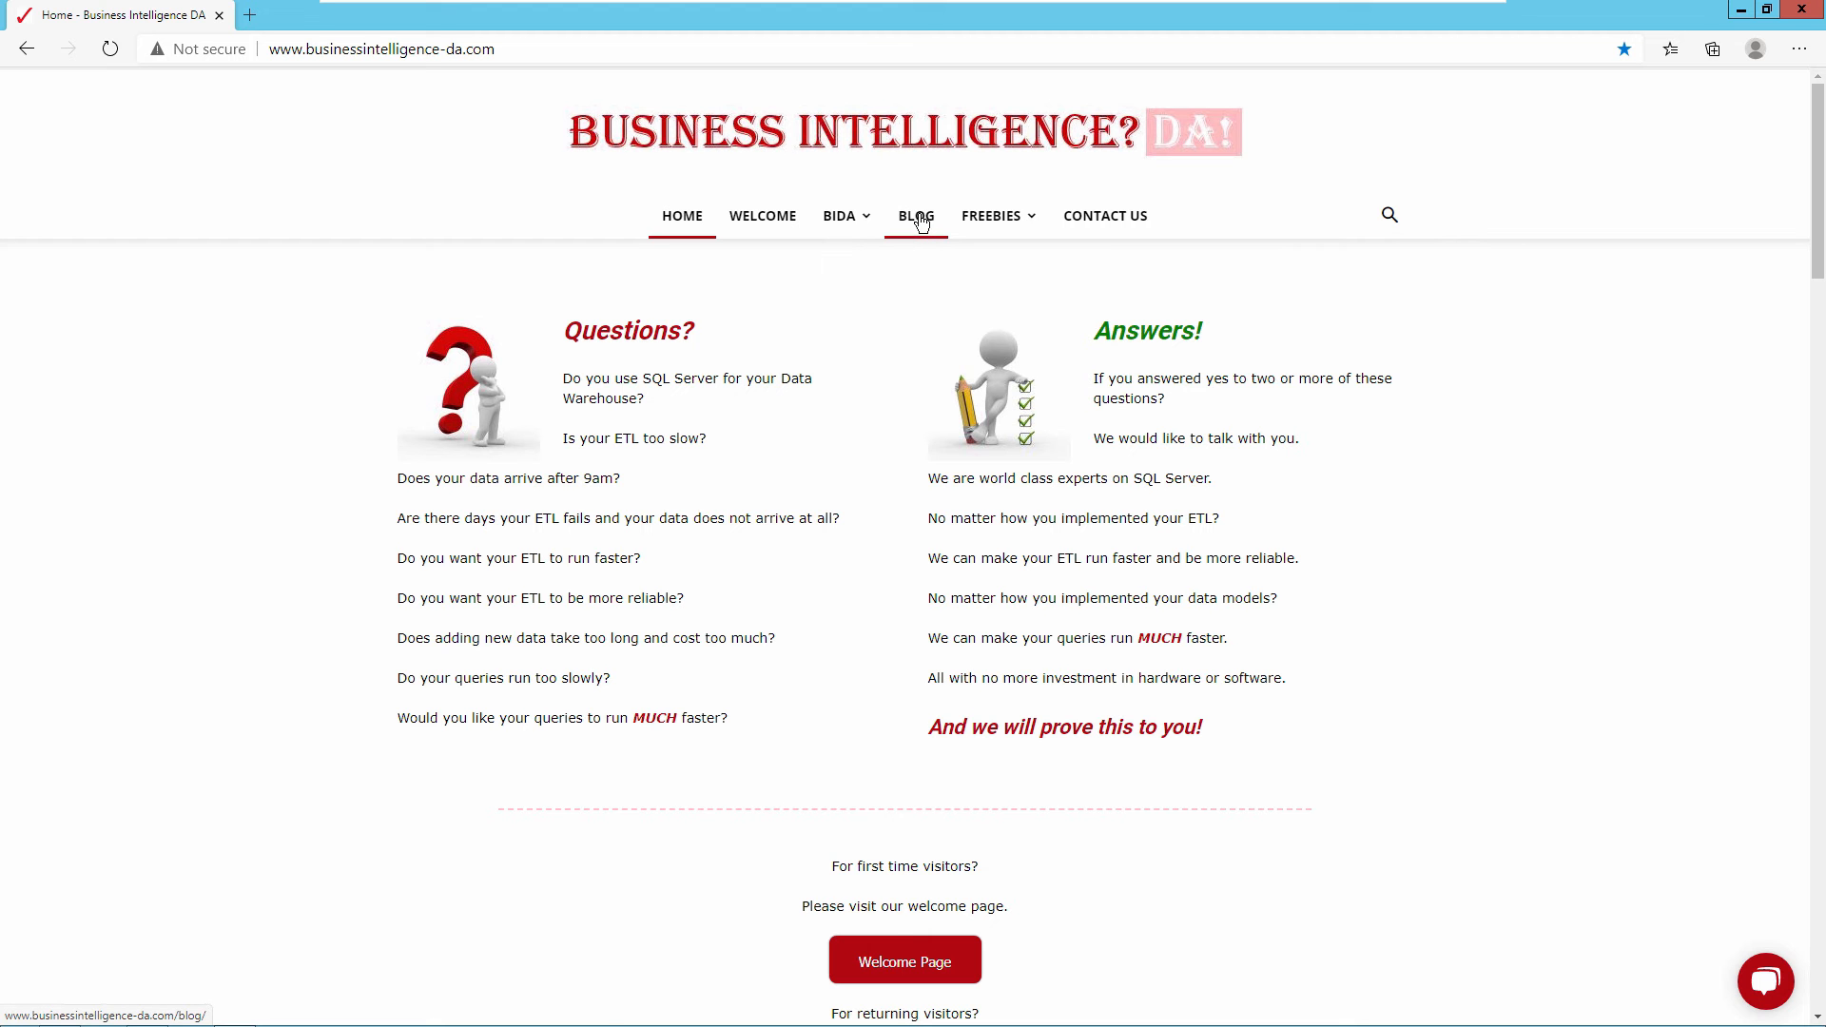
click(920, 221)
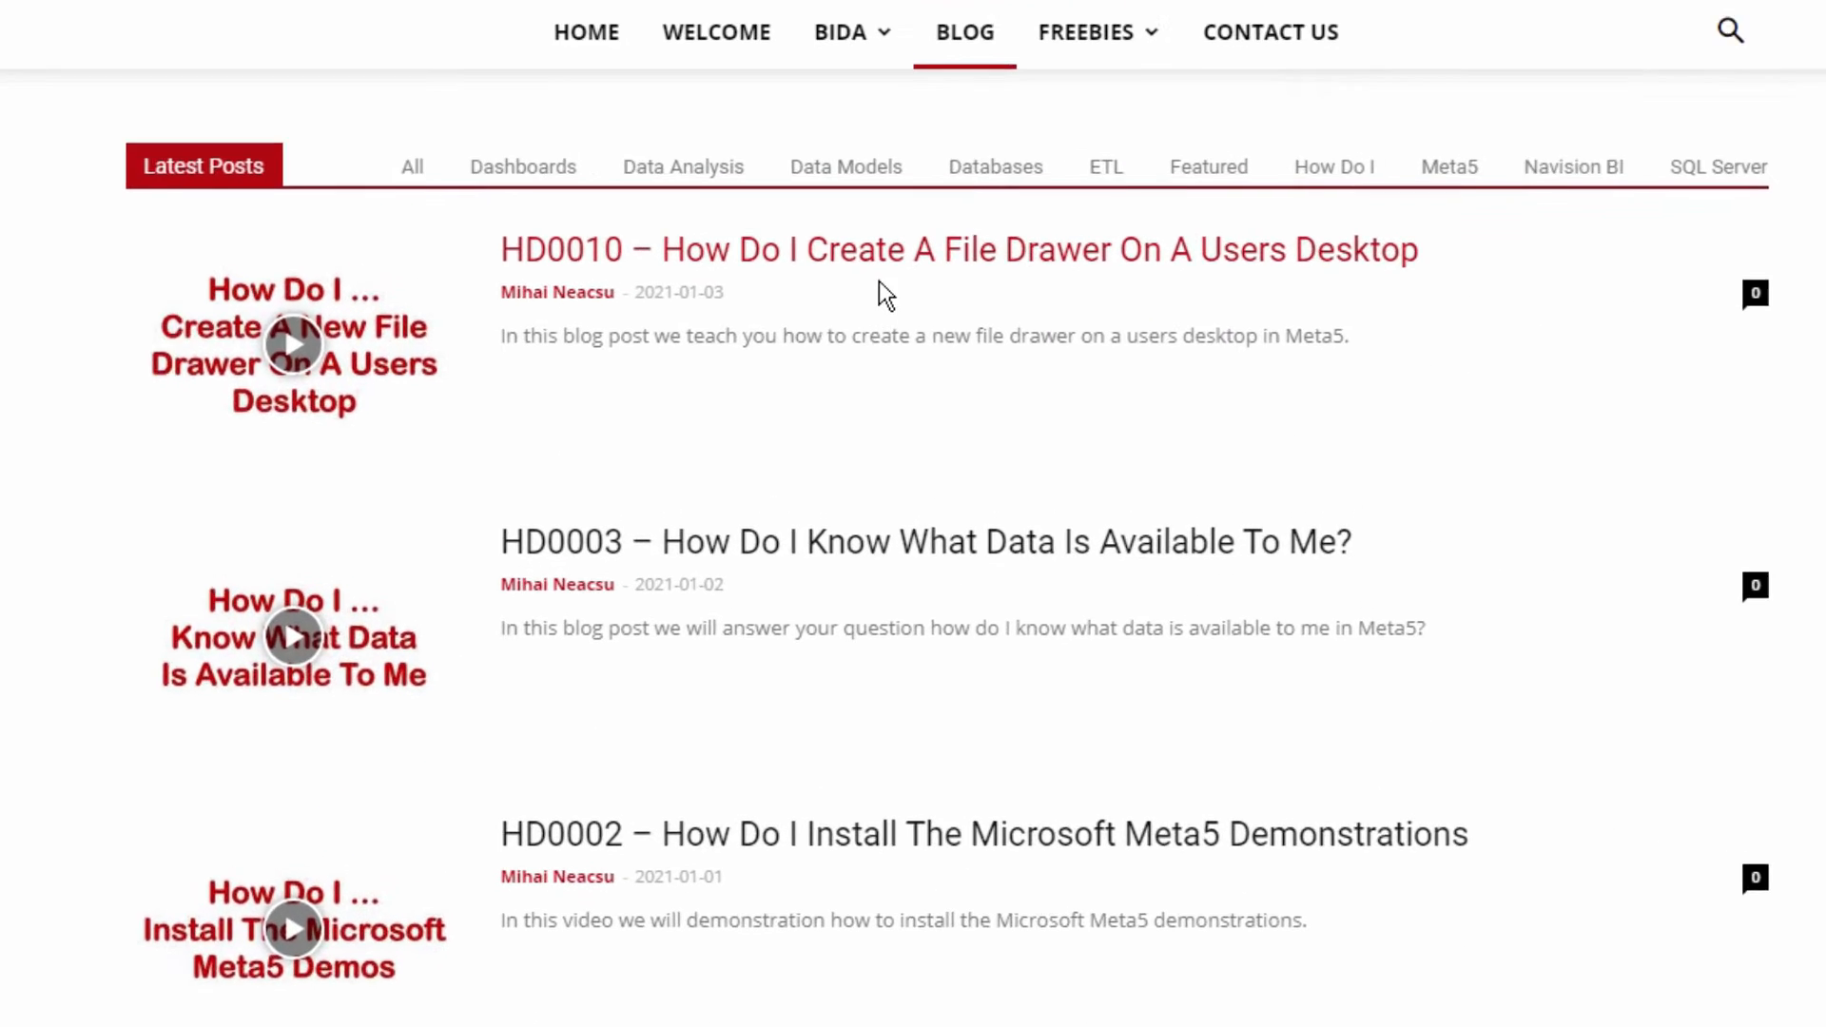
scroll(877, 272, down, 5)
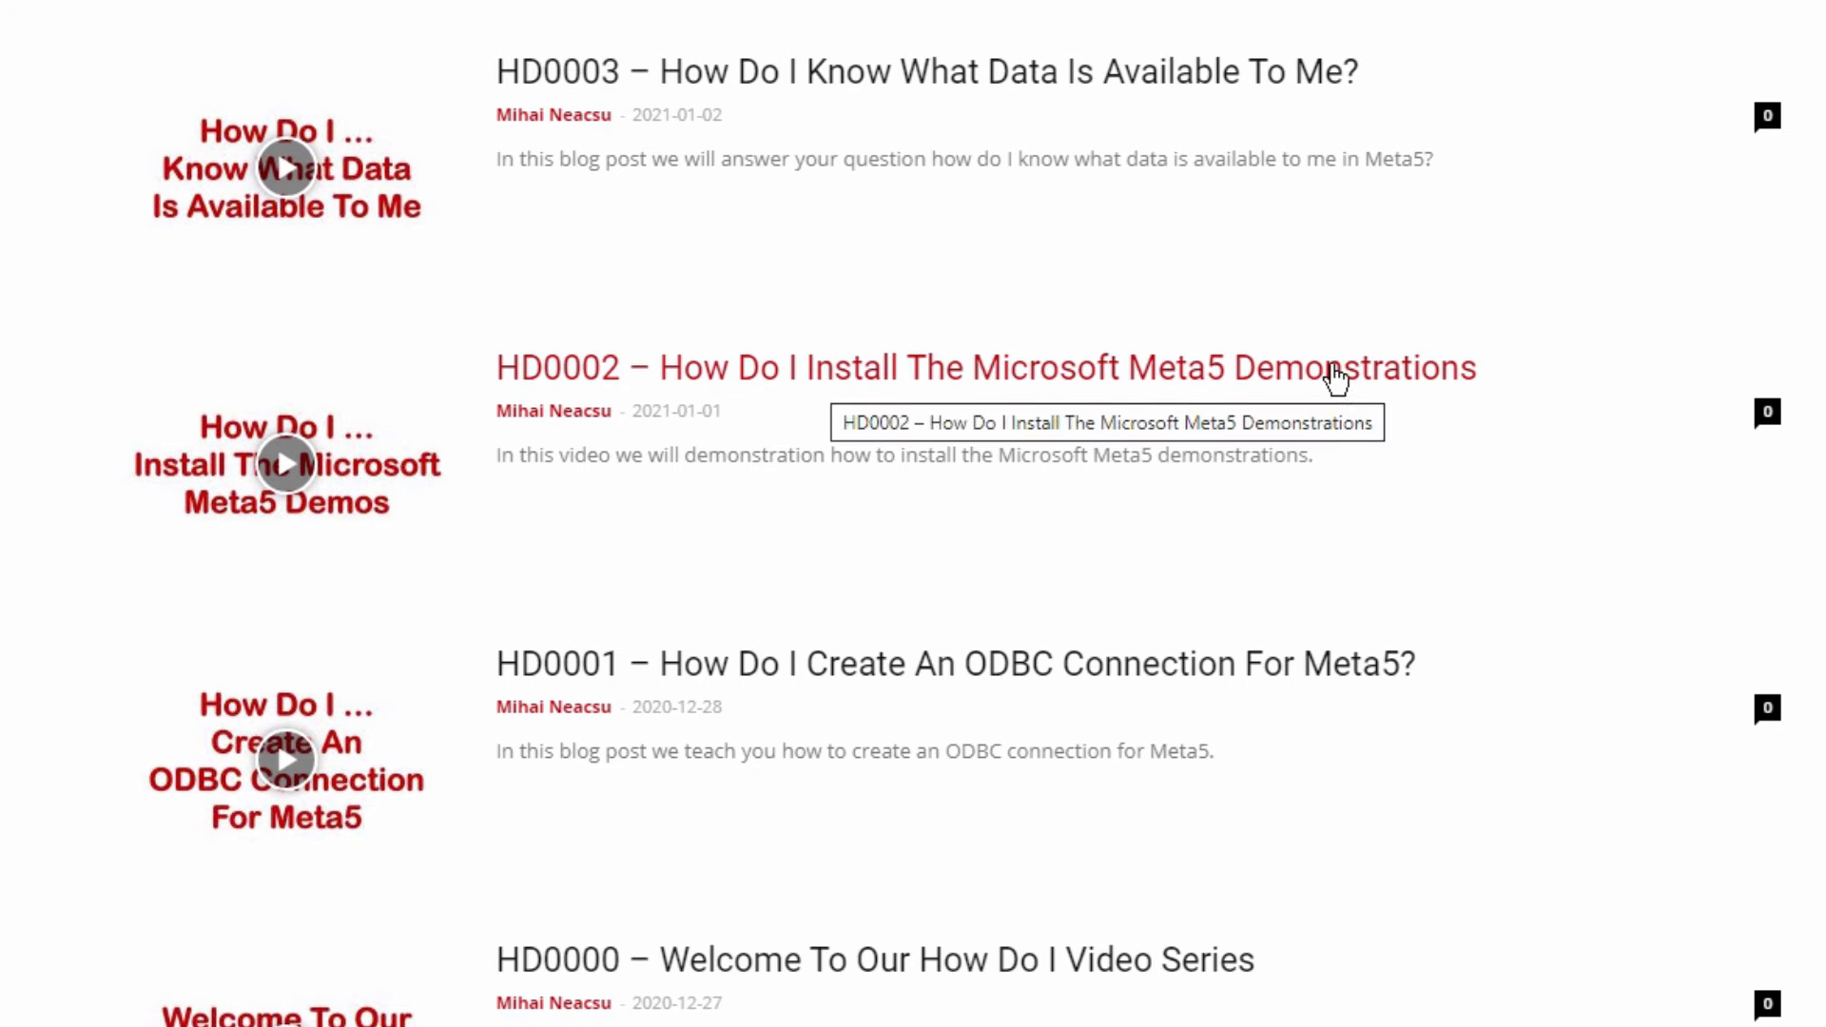
click(784, 384)
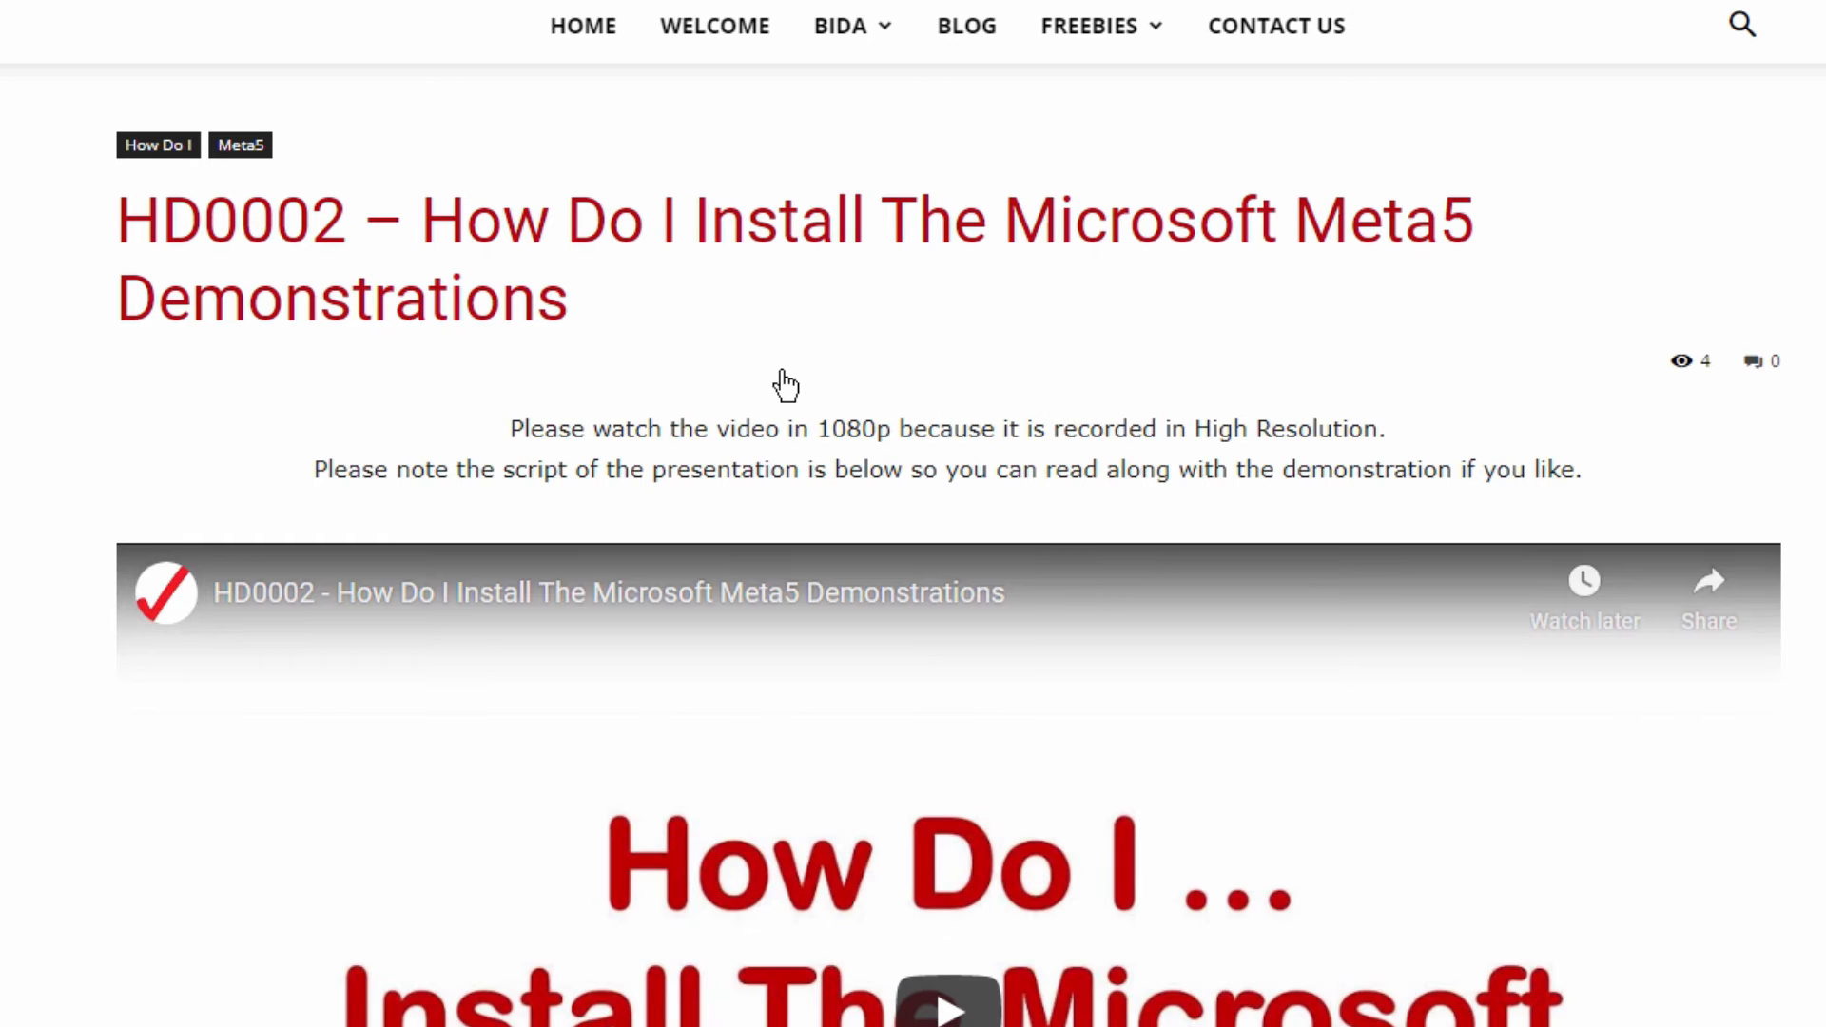
- Download the MSFT Meta5 Demos archive from the post and show a01-MSFT-Meta5-Demos.zip in its folder
scroll(751, 378, down, 10)
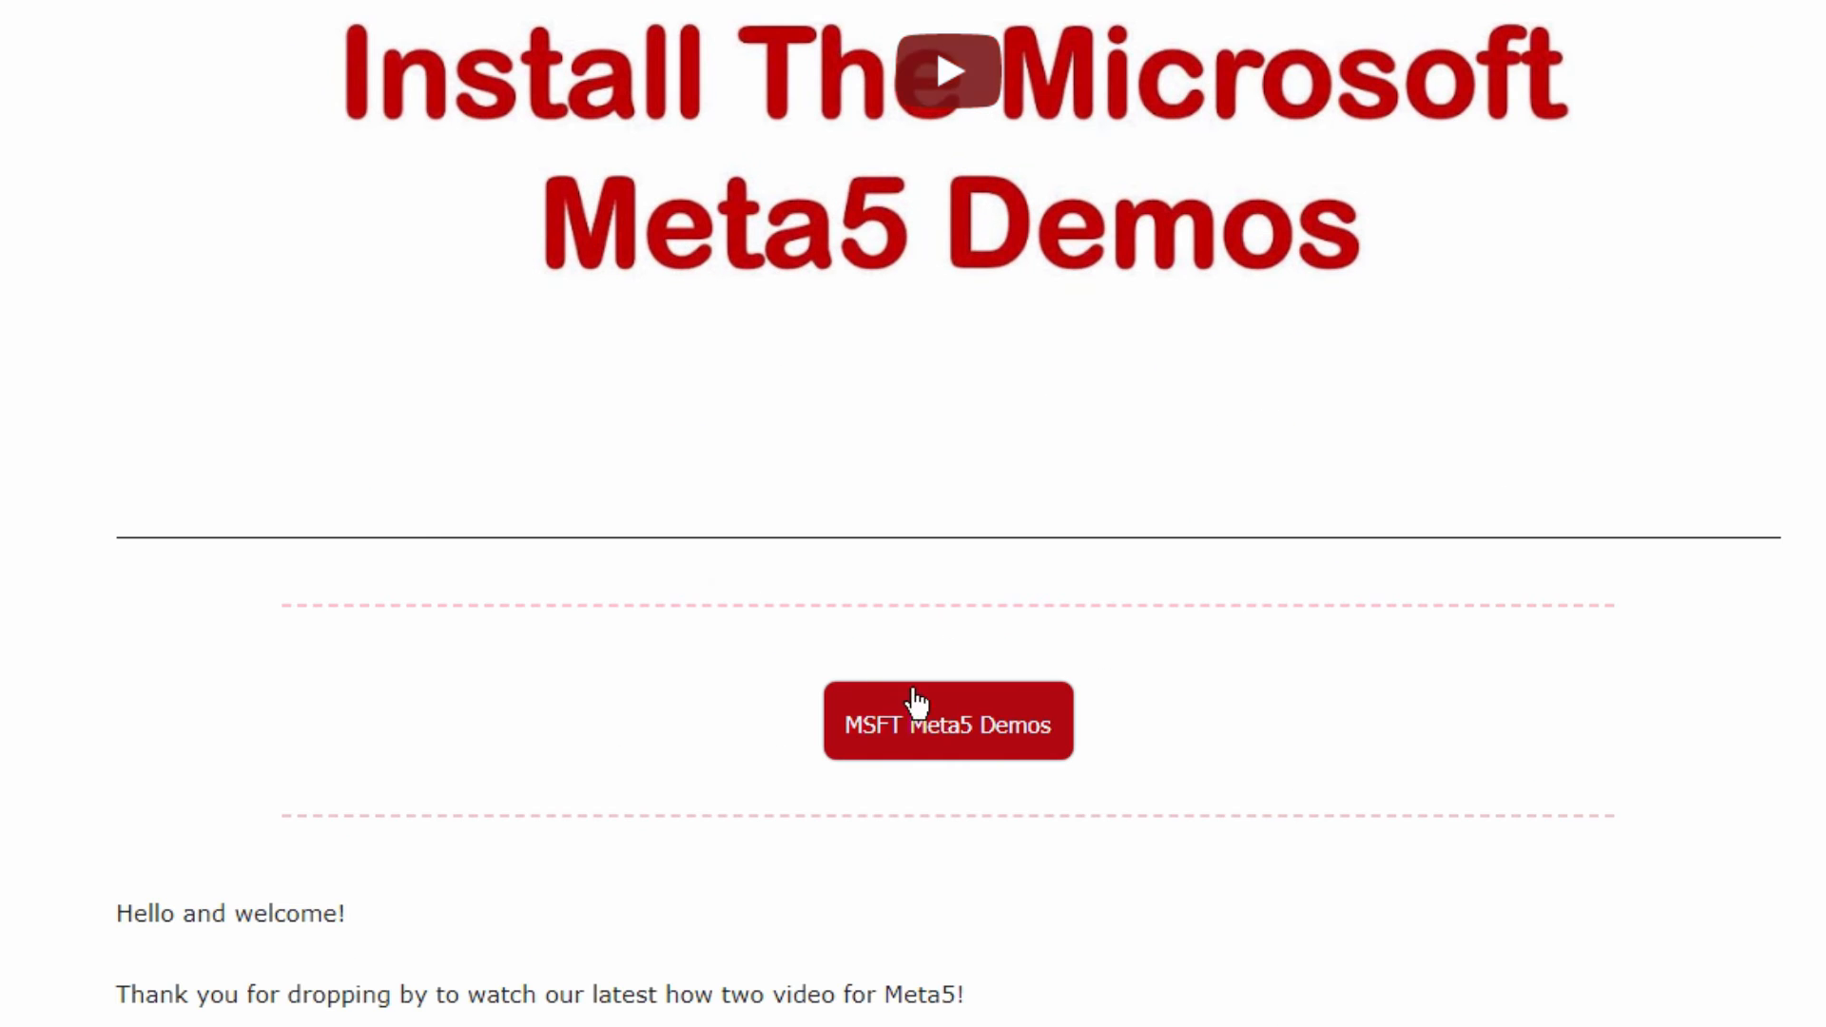
click(958, 740)
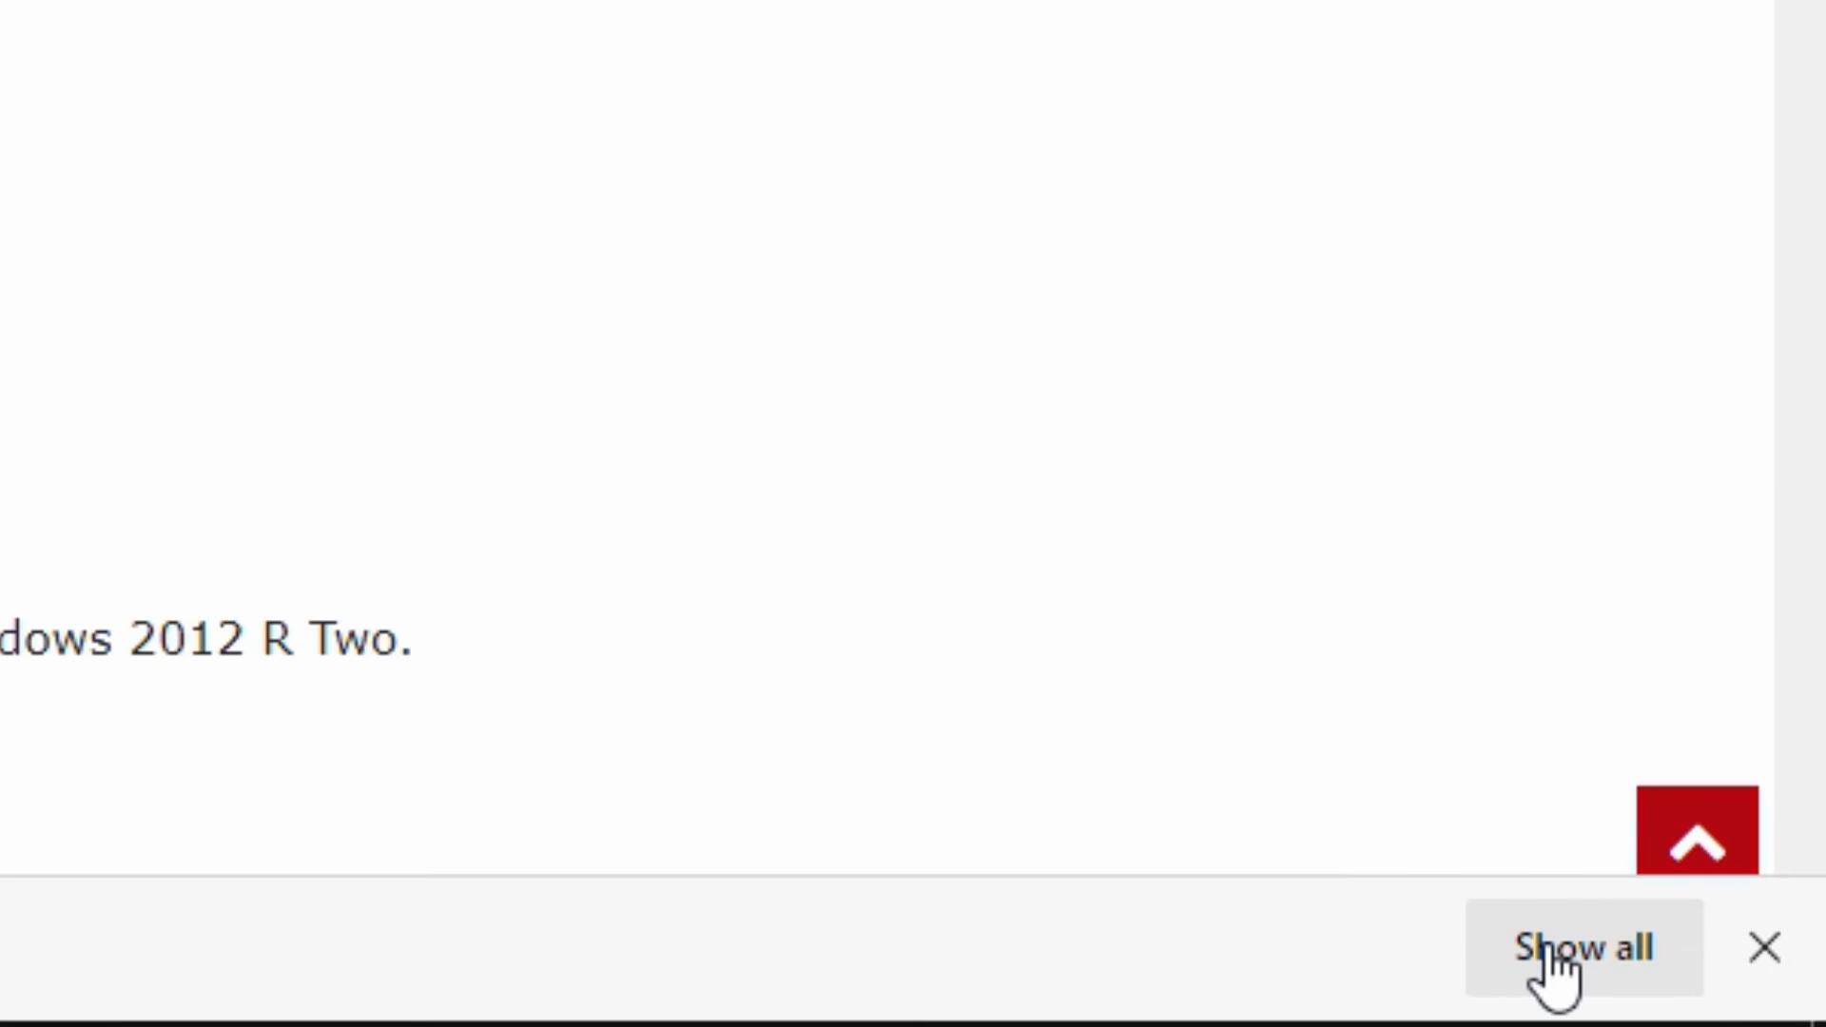
click(1546, 951)
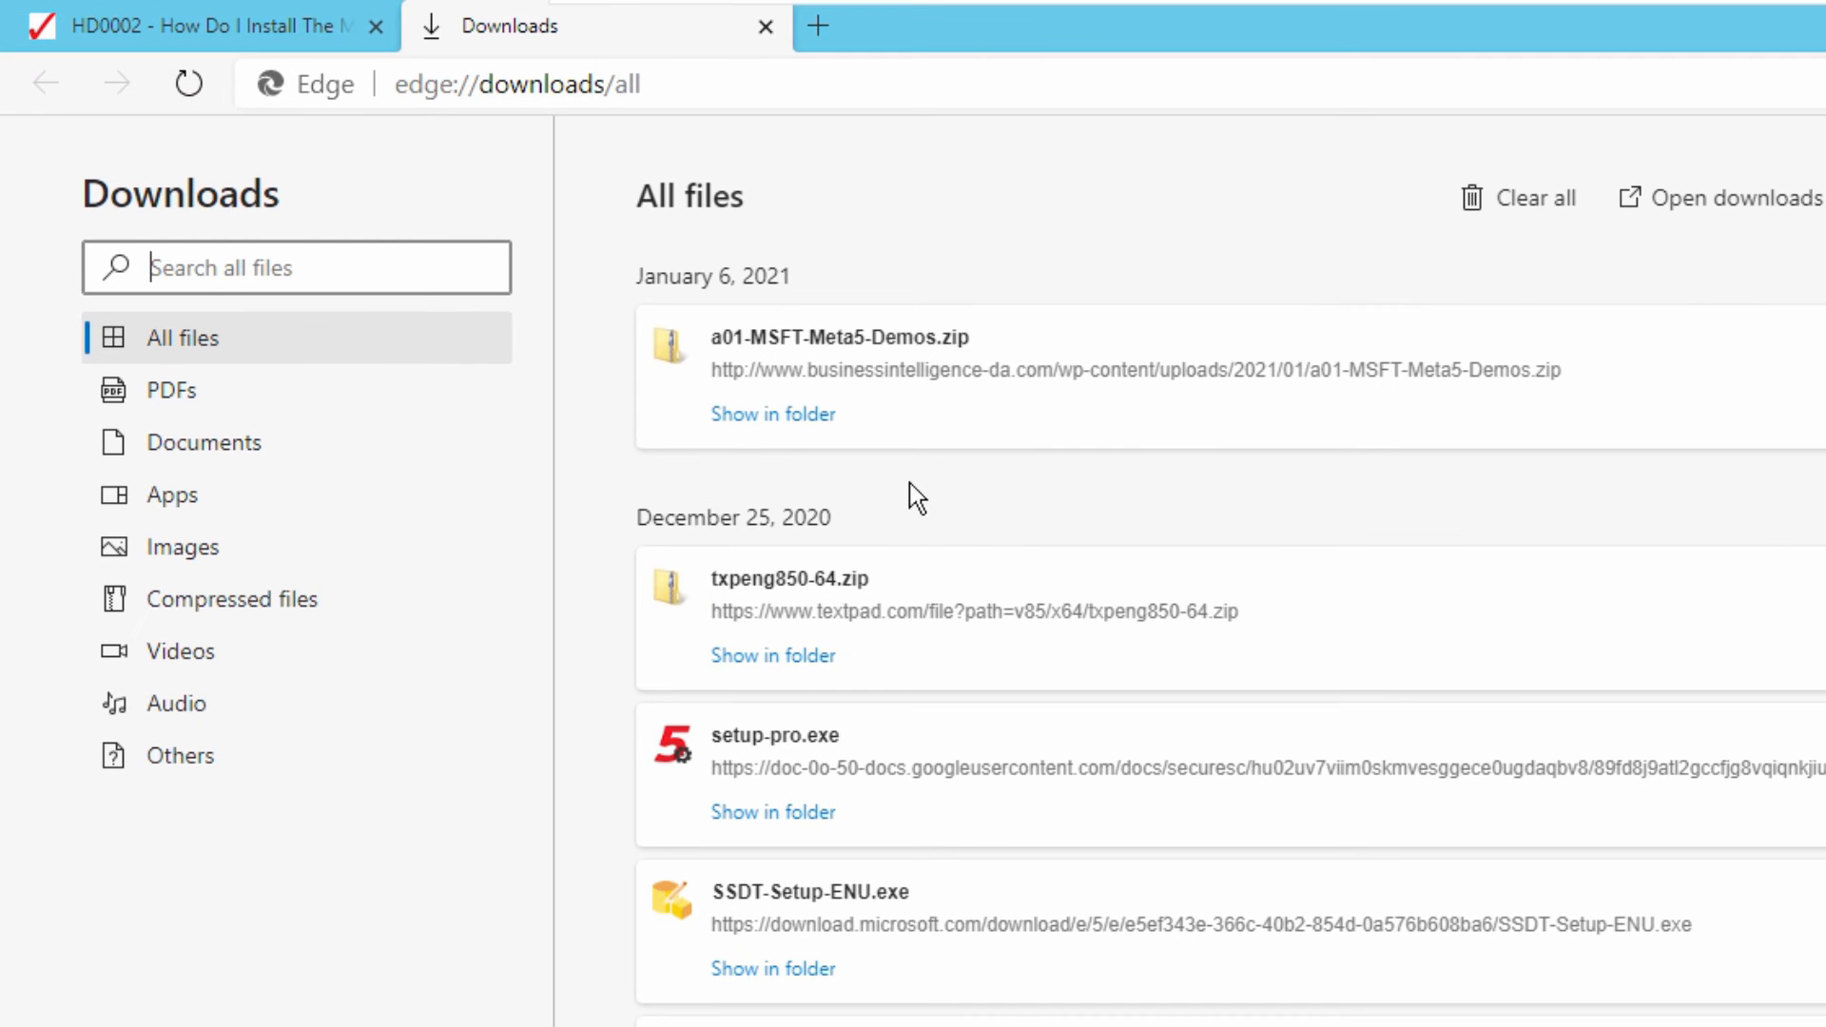
click(748, 419)
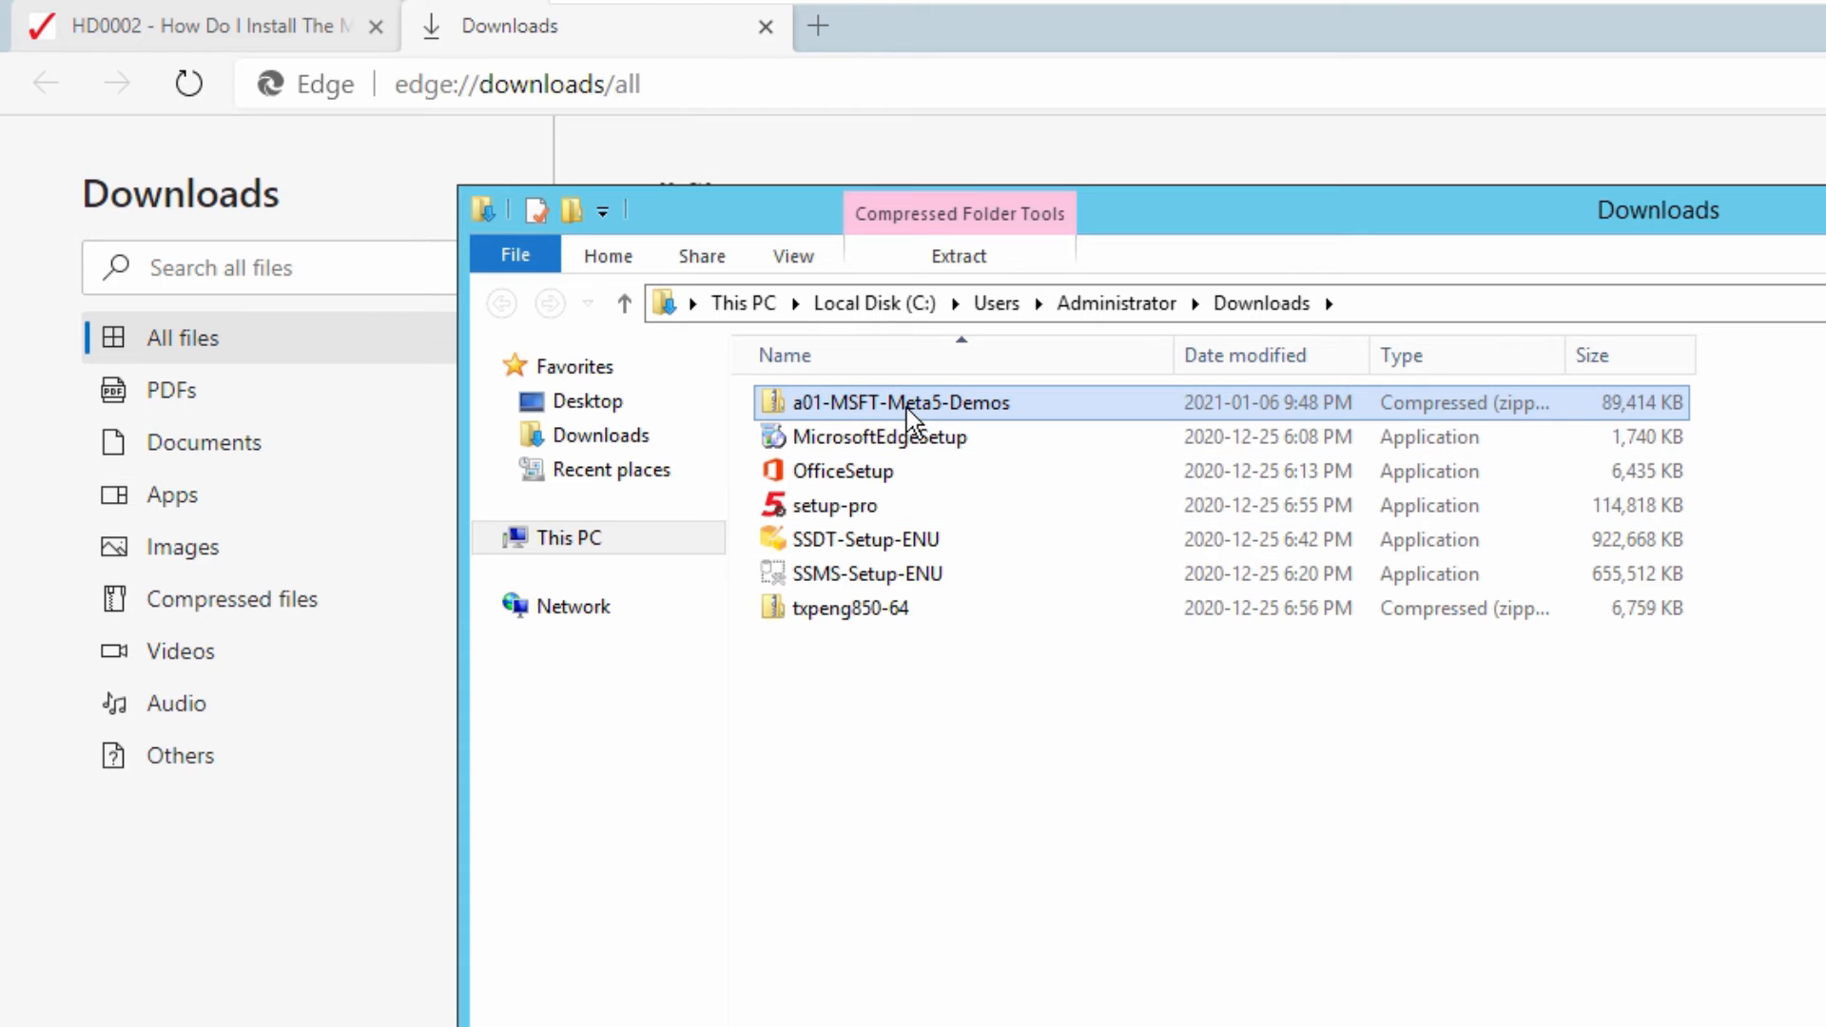
- Extract the a01-MSFT-Meta5-Demos archive into a folder of the same name in Downloads
right_click(906, 408)
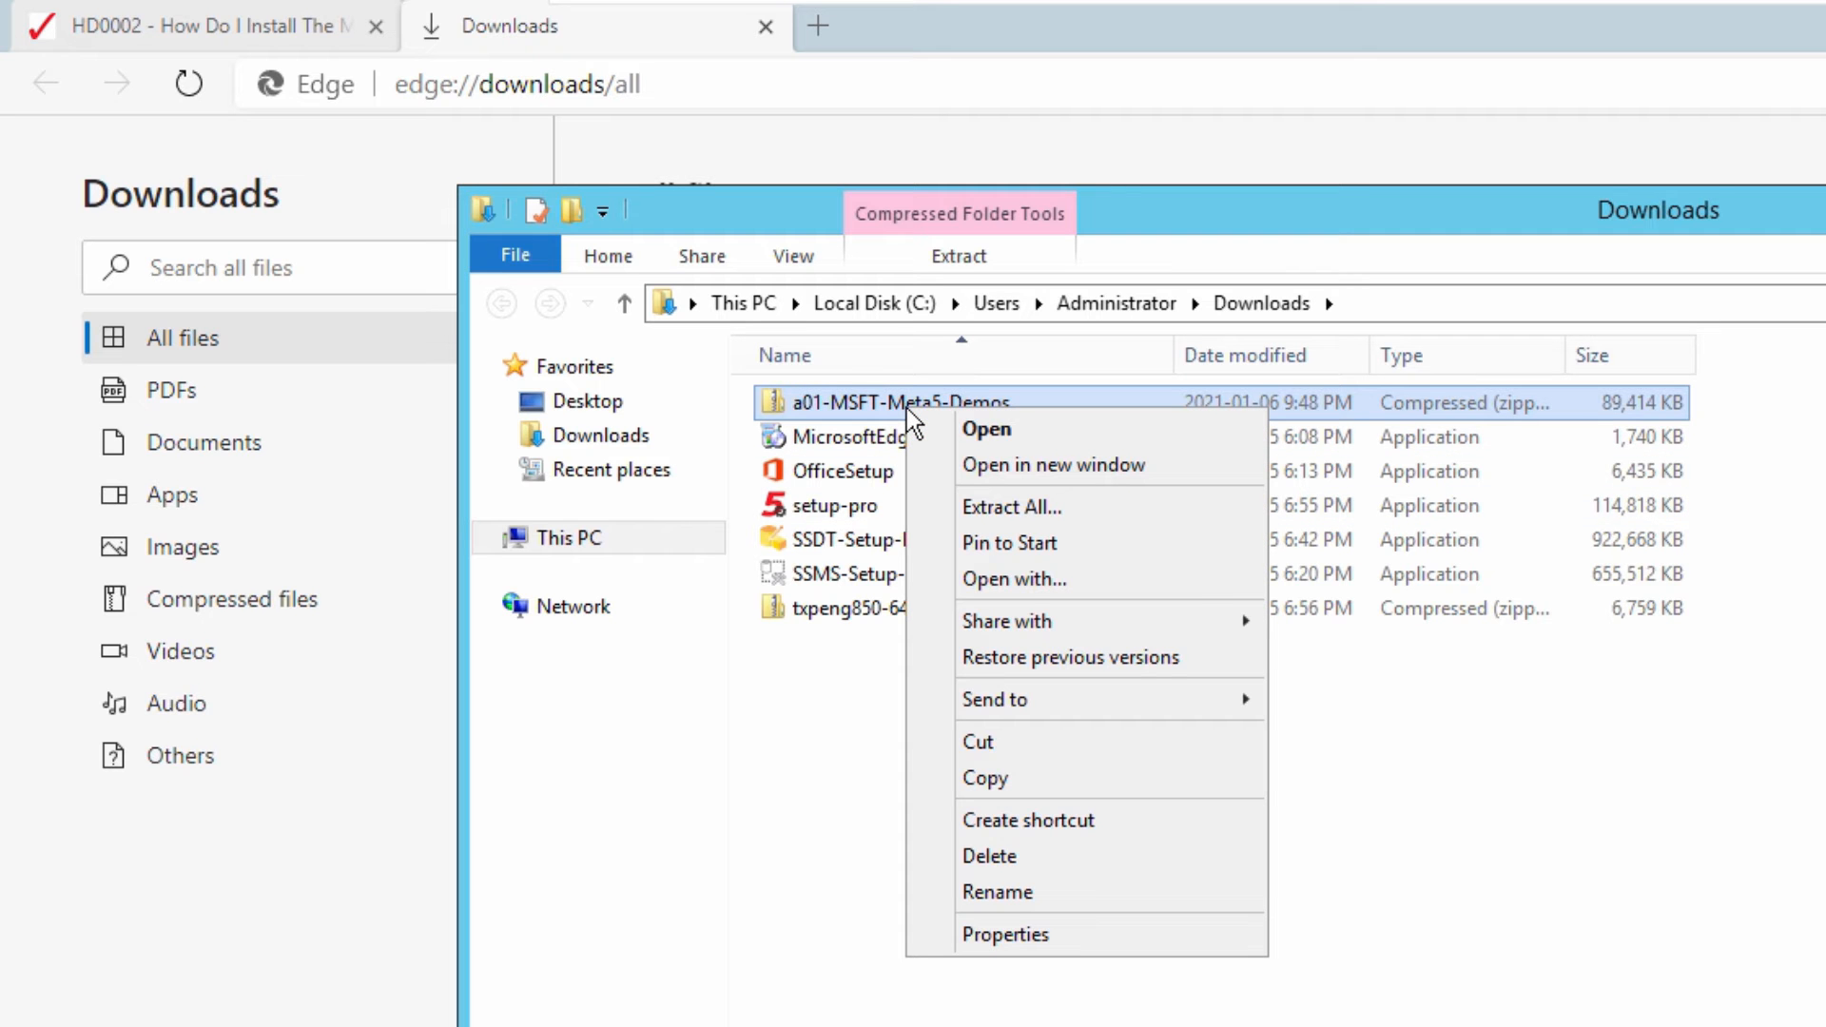
click(1002, 507)
click(1418, 918)
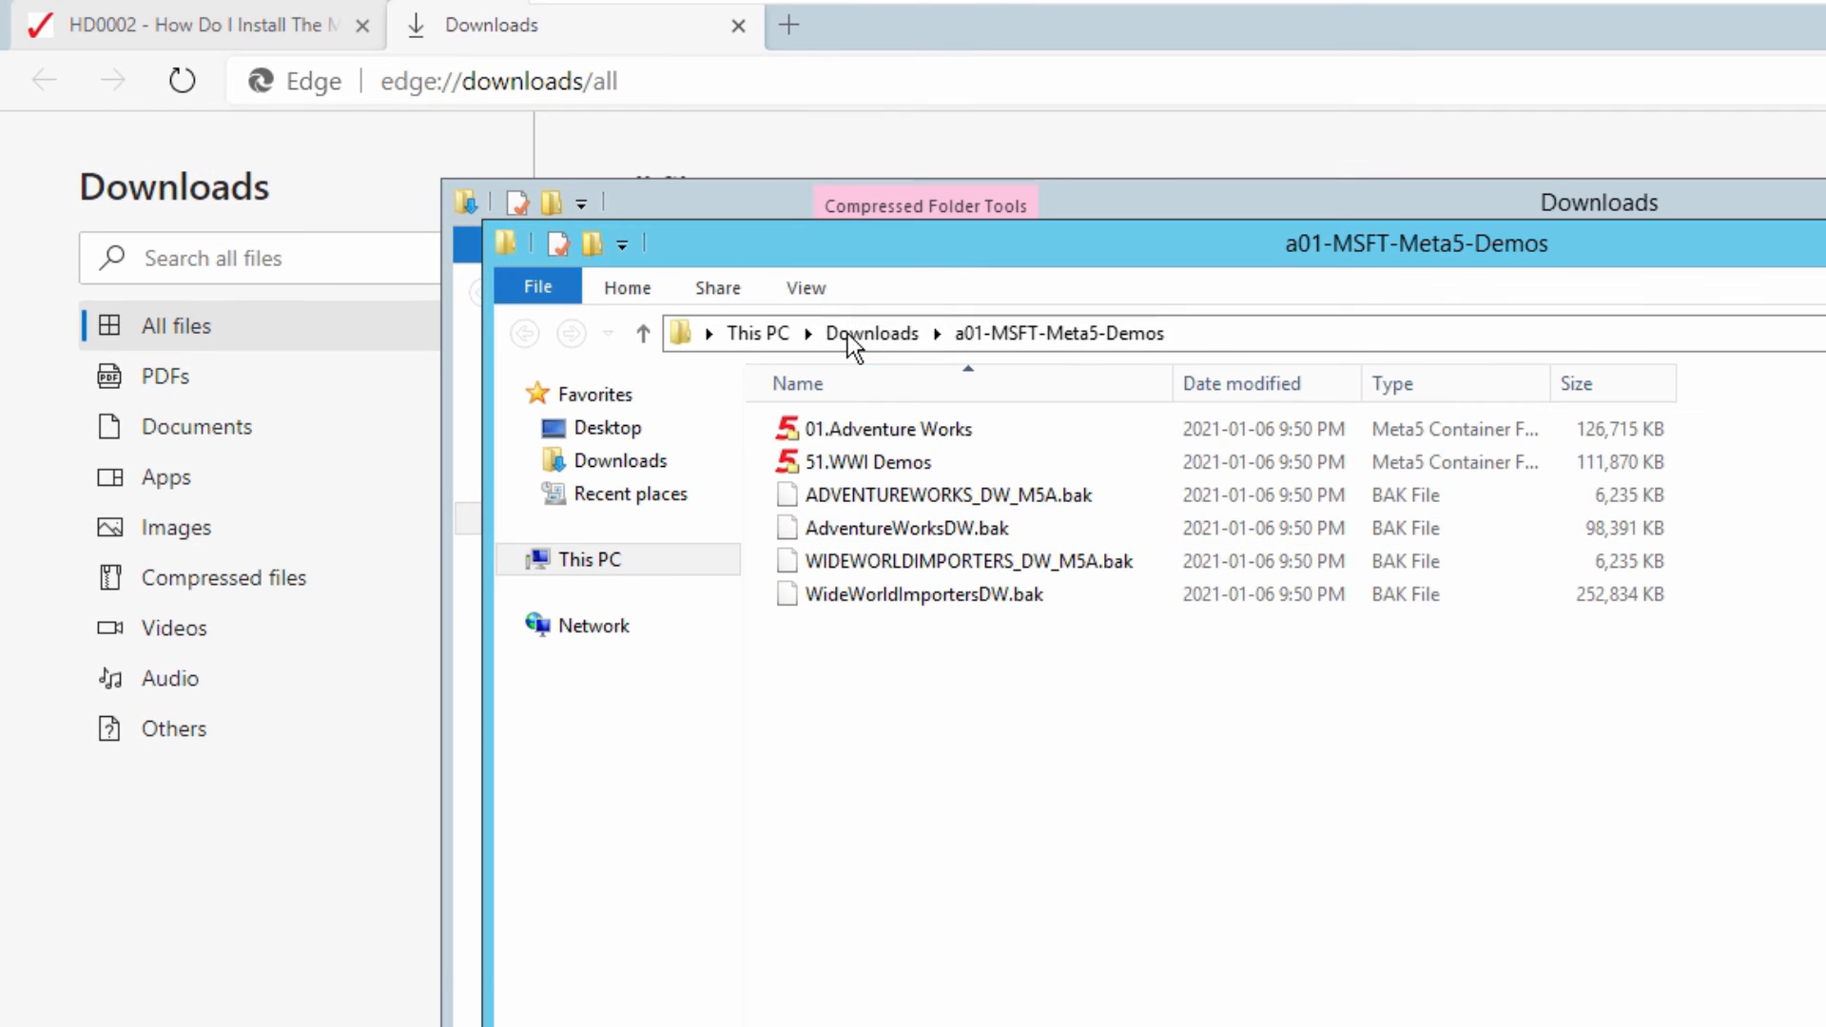
- Check the extracted folder's full path and locate the AdventureWorksDW.bak and WideWorldImportersDW.bak backups
click(1215, 324)
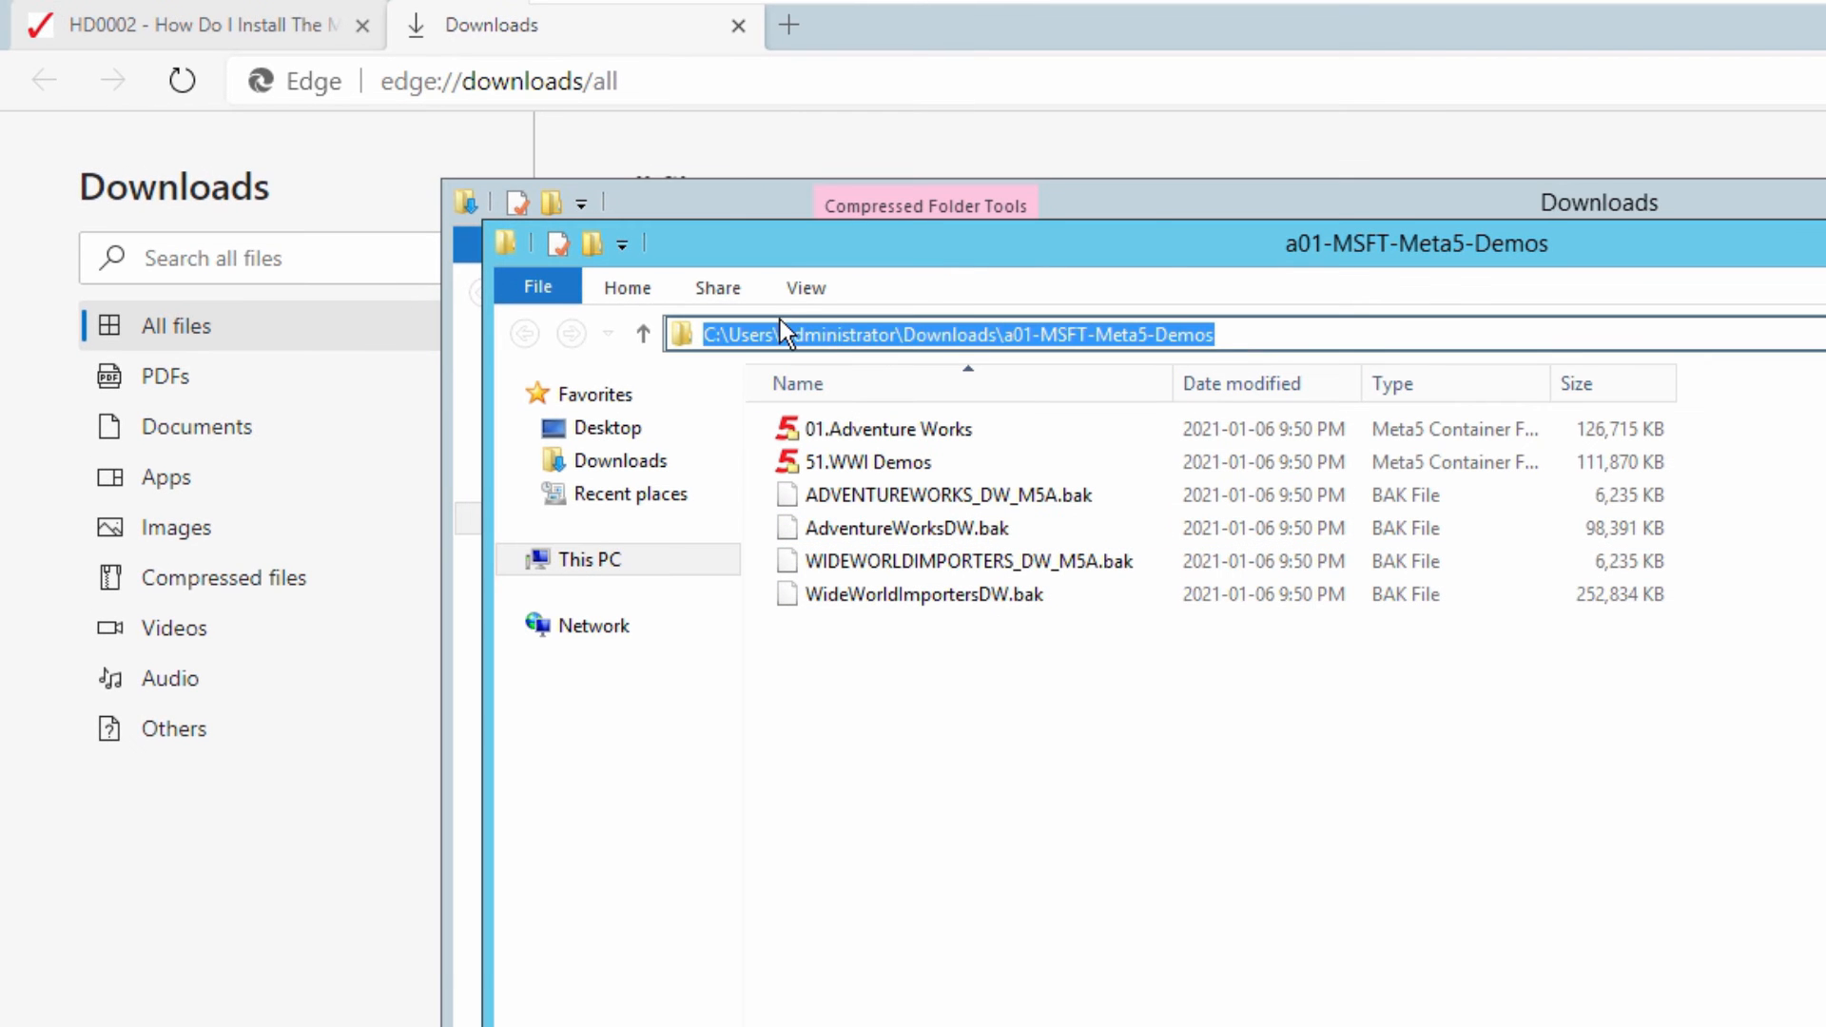
click(1040, 746)
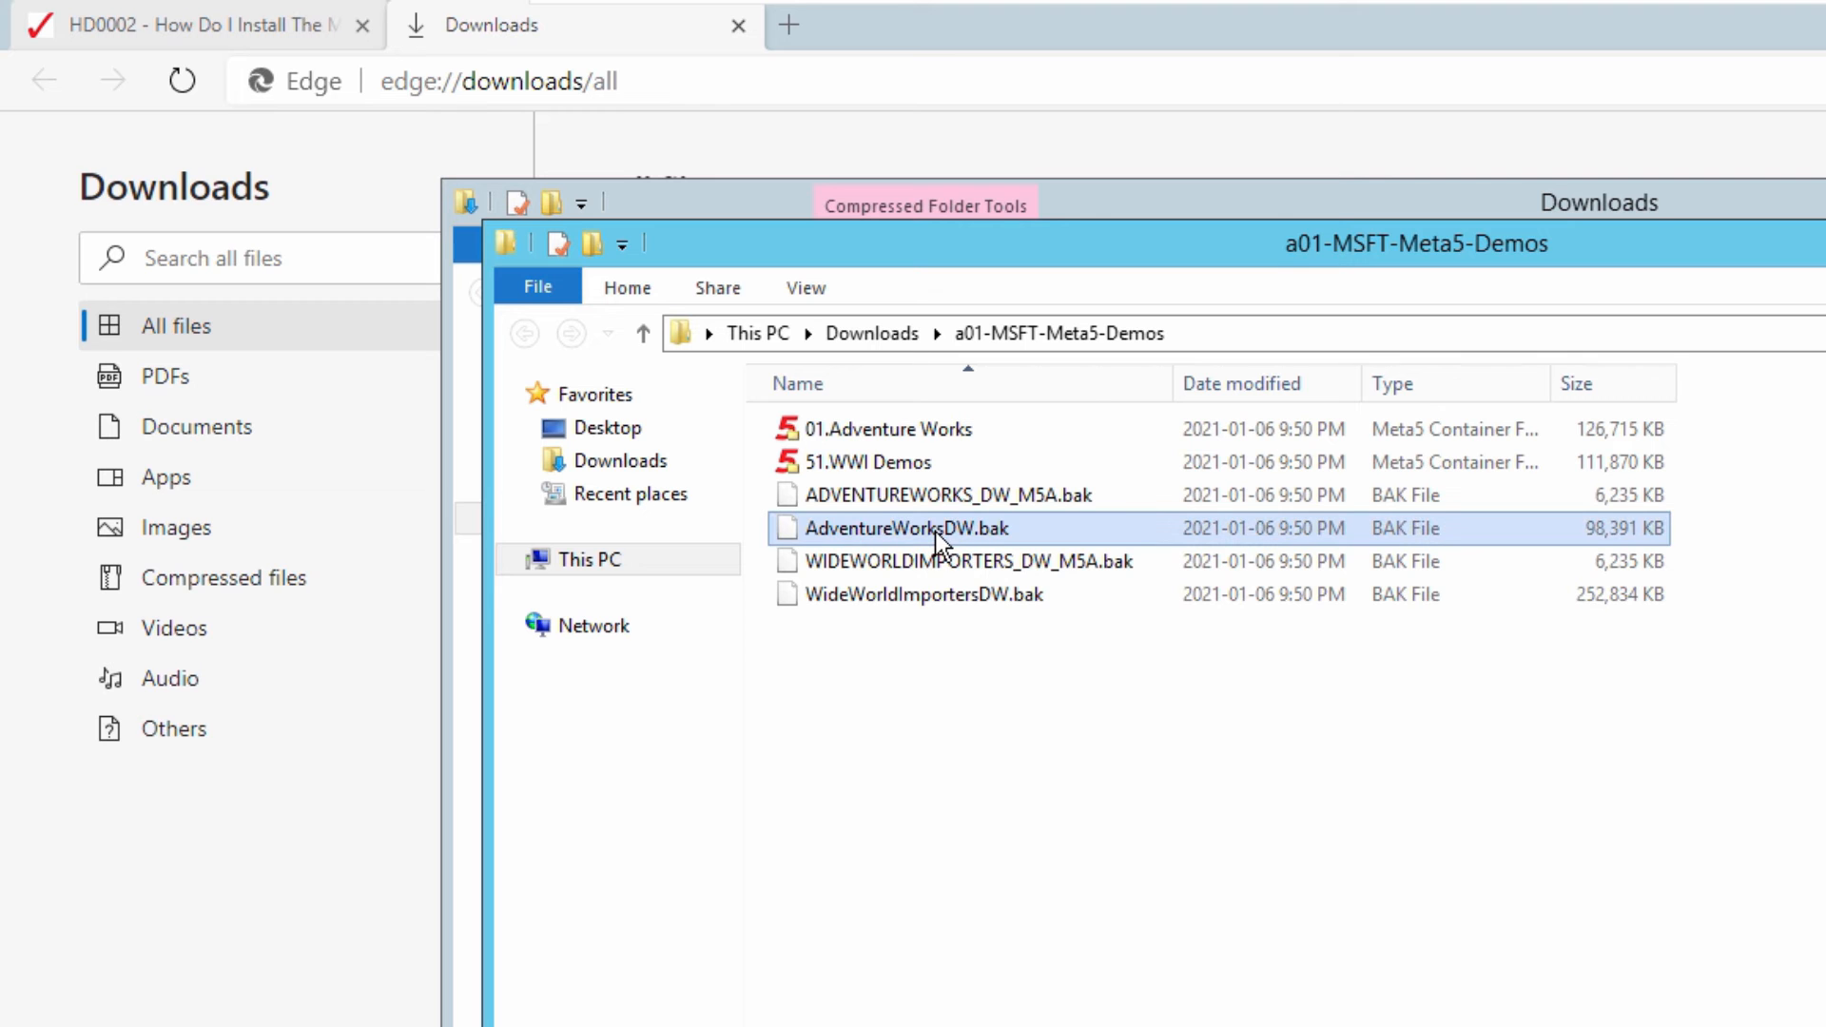
click(929, 589)
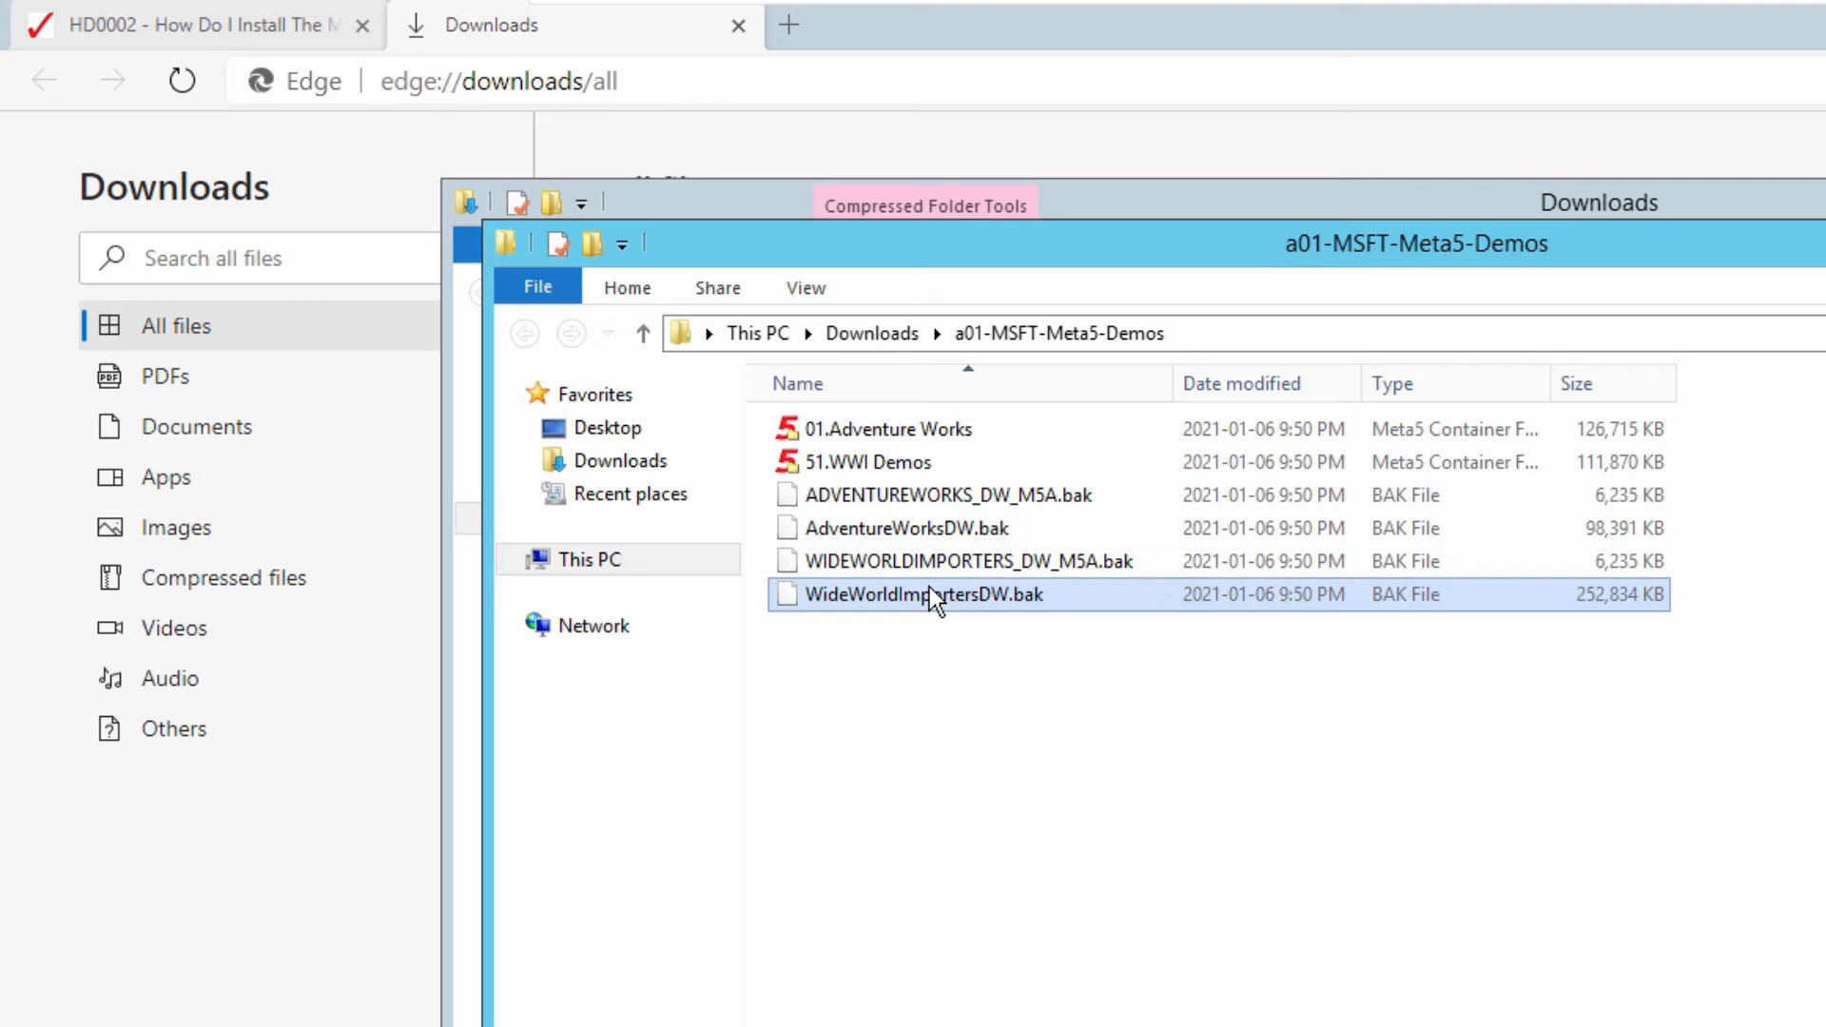
click(928, 530)
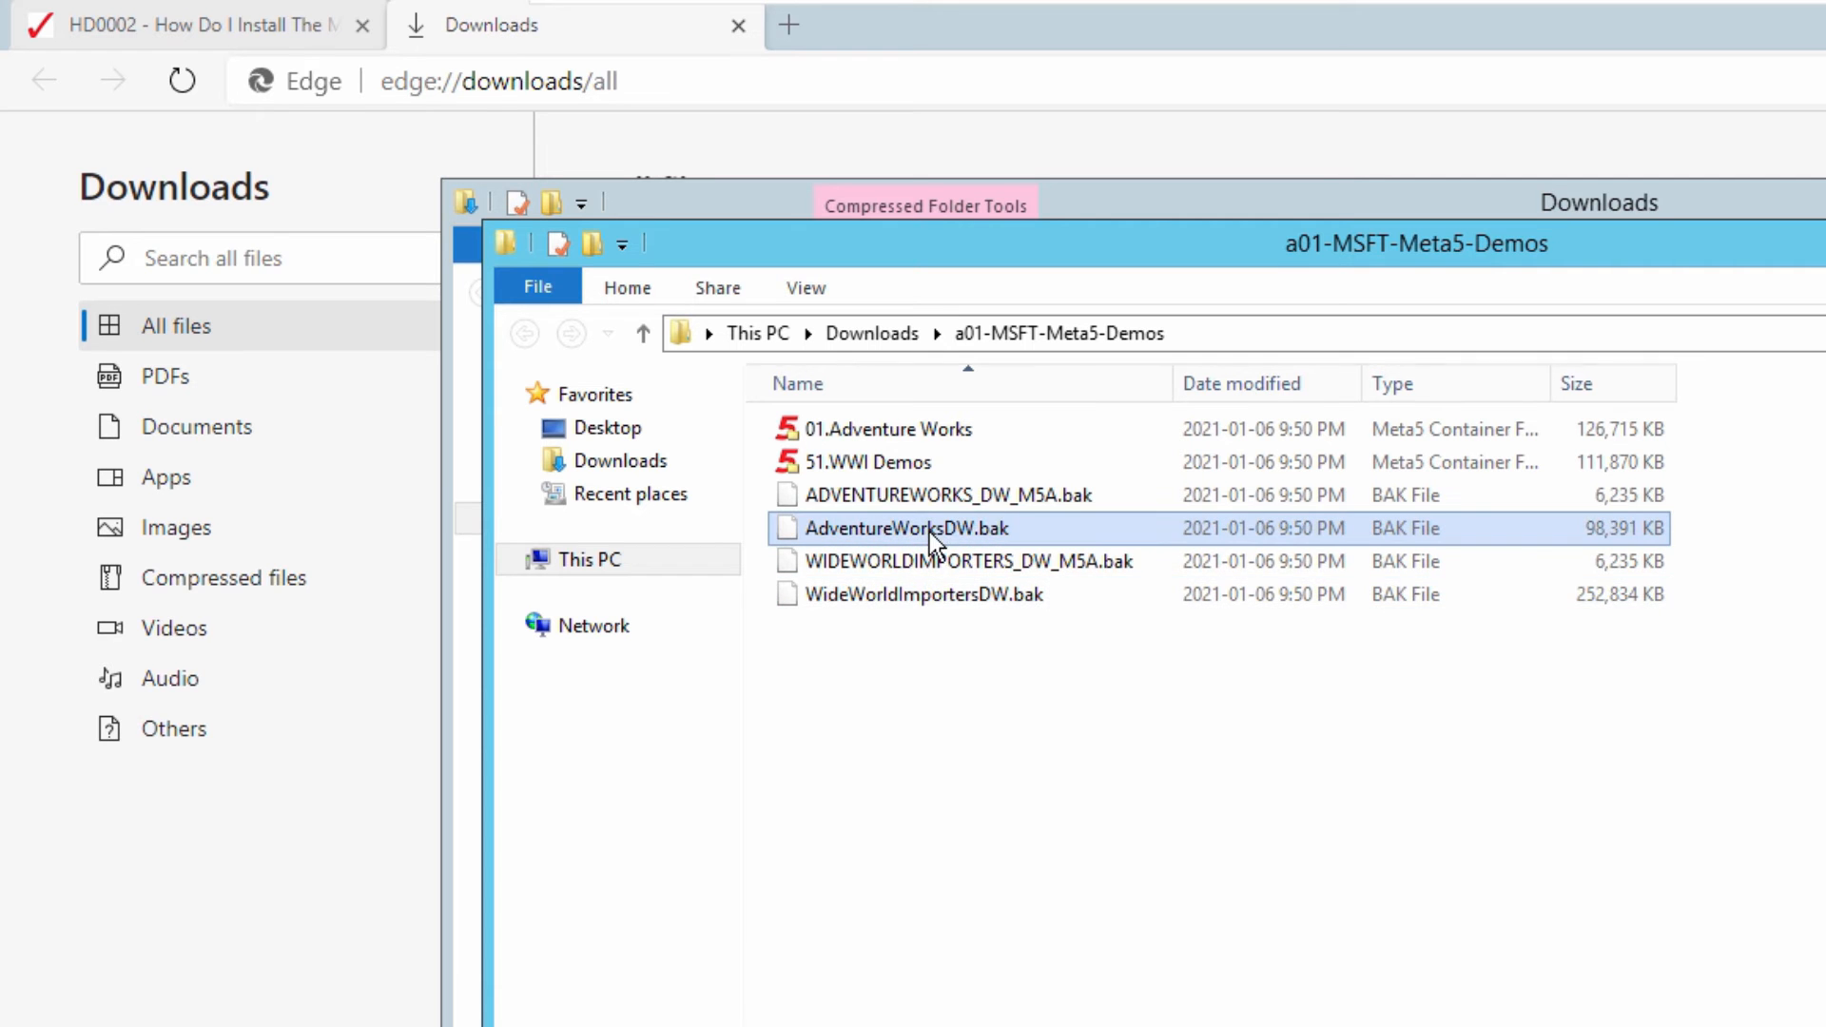
click(938, 591)
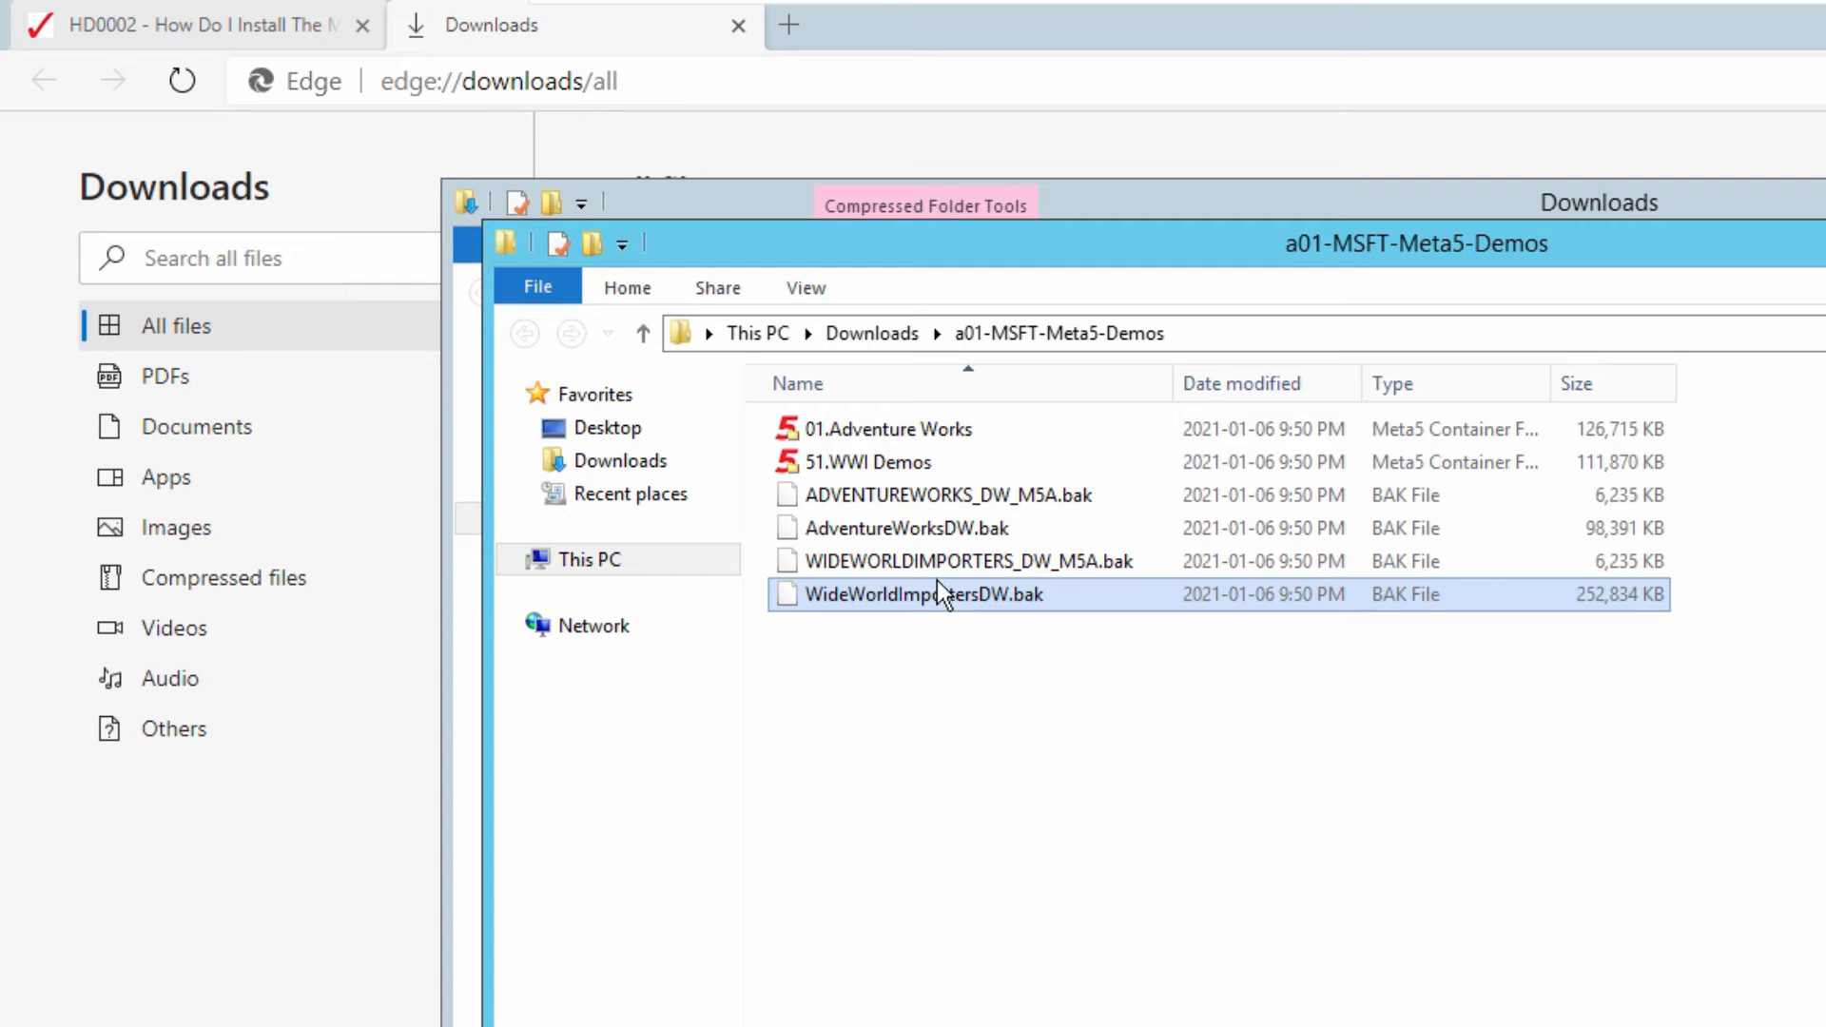
- Go through the extracted files one by one, from the 01.Adventure Works and 51.WWI Demos containers to the .bak database backups
click(913, 432)
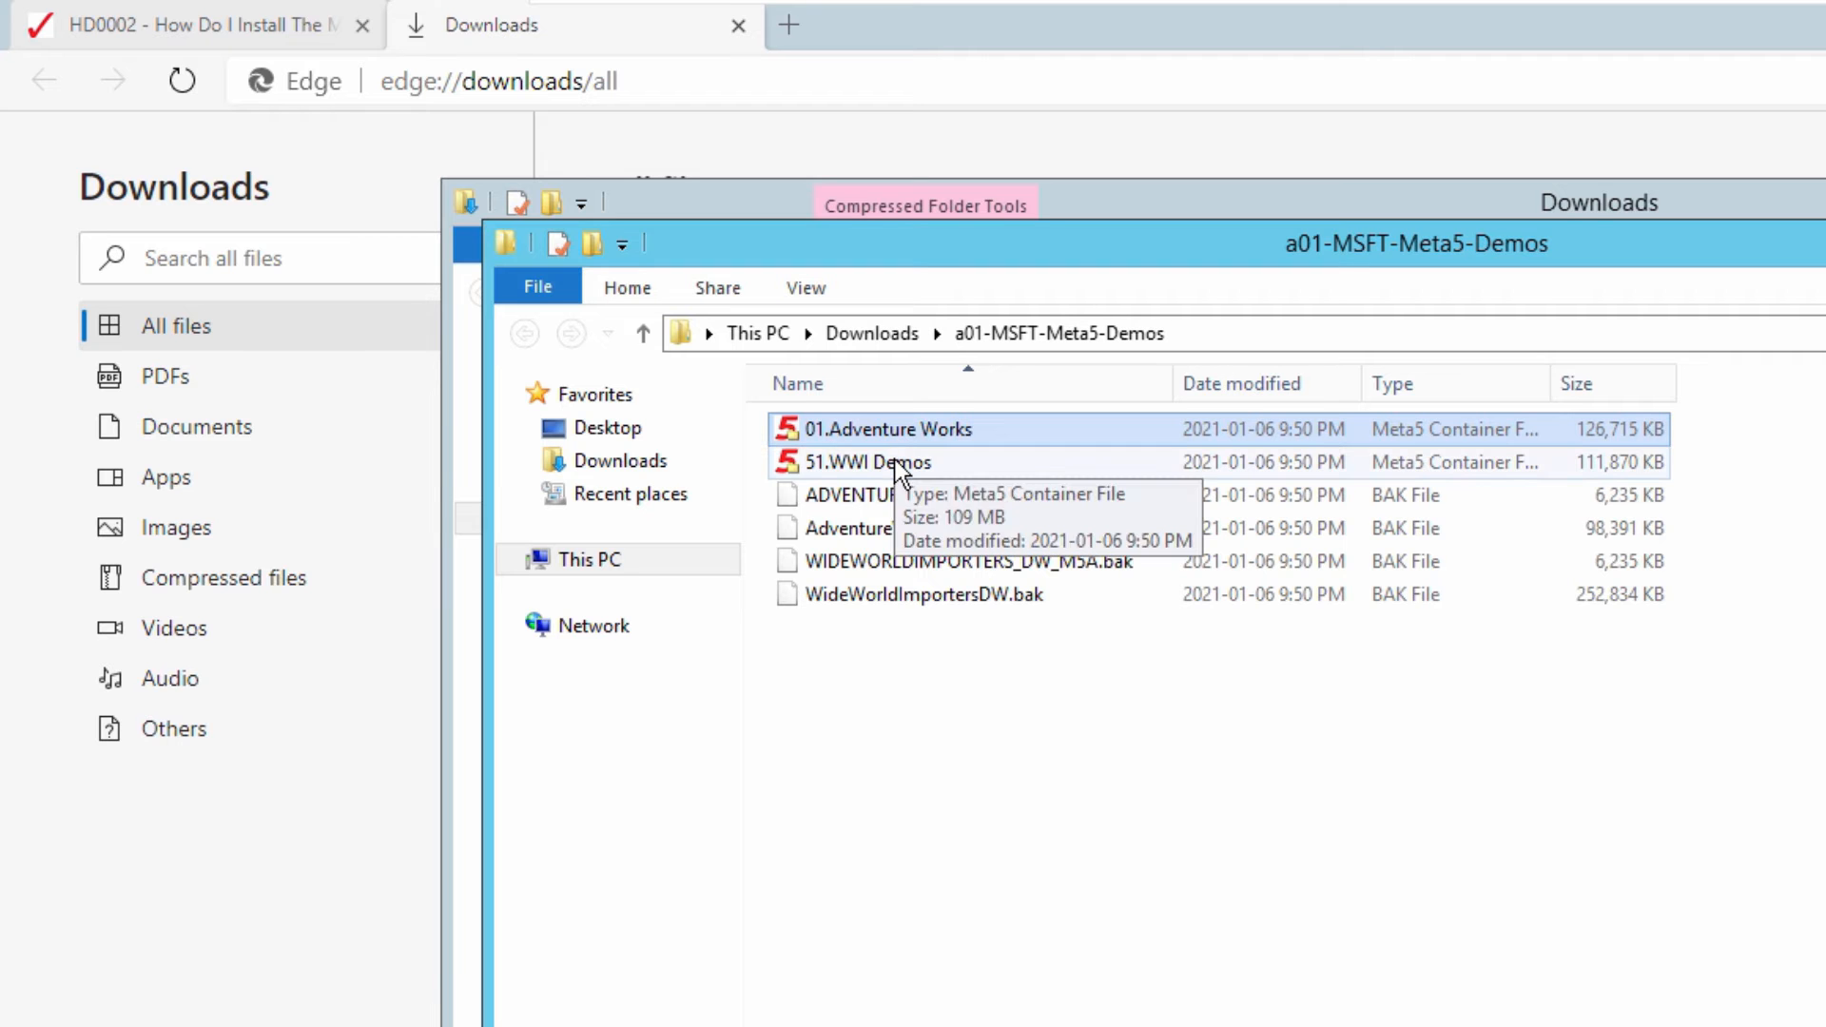
click(894, 460)
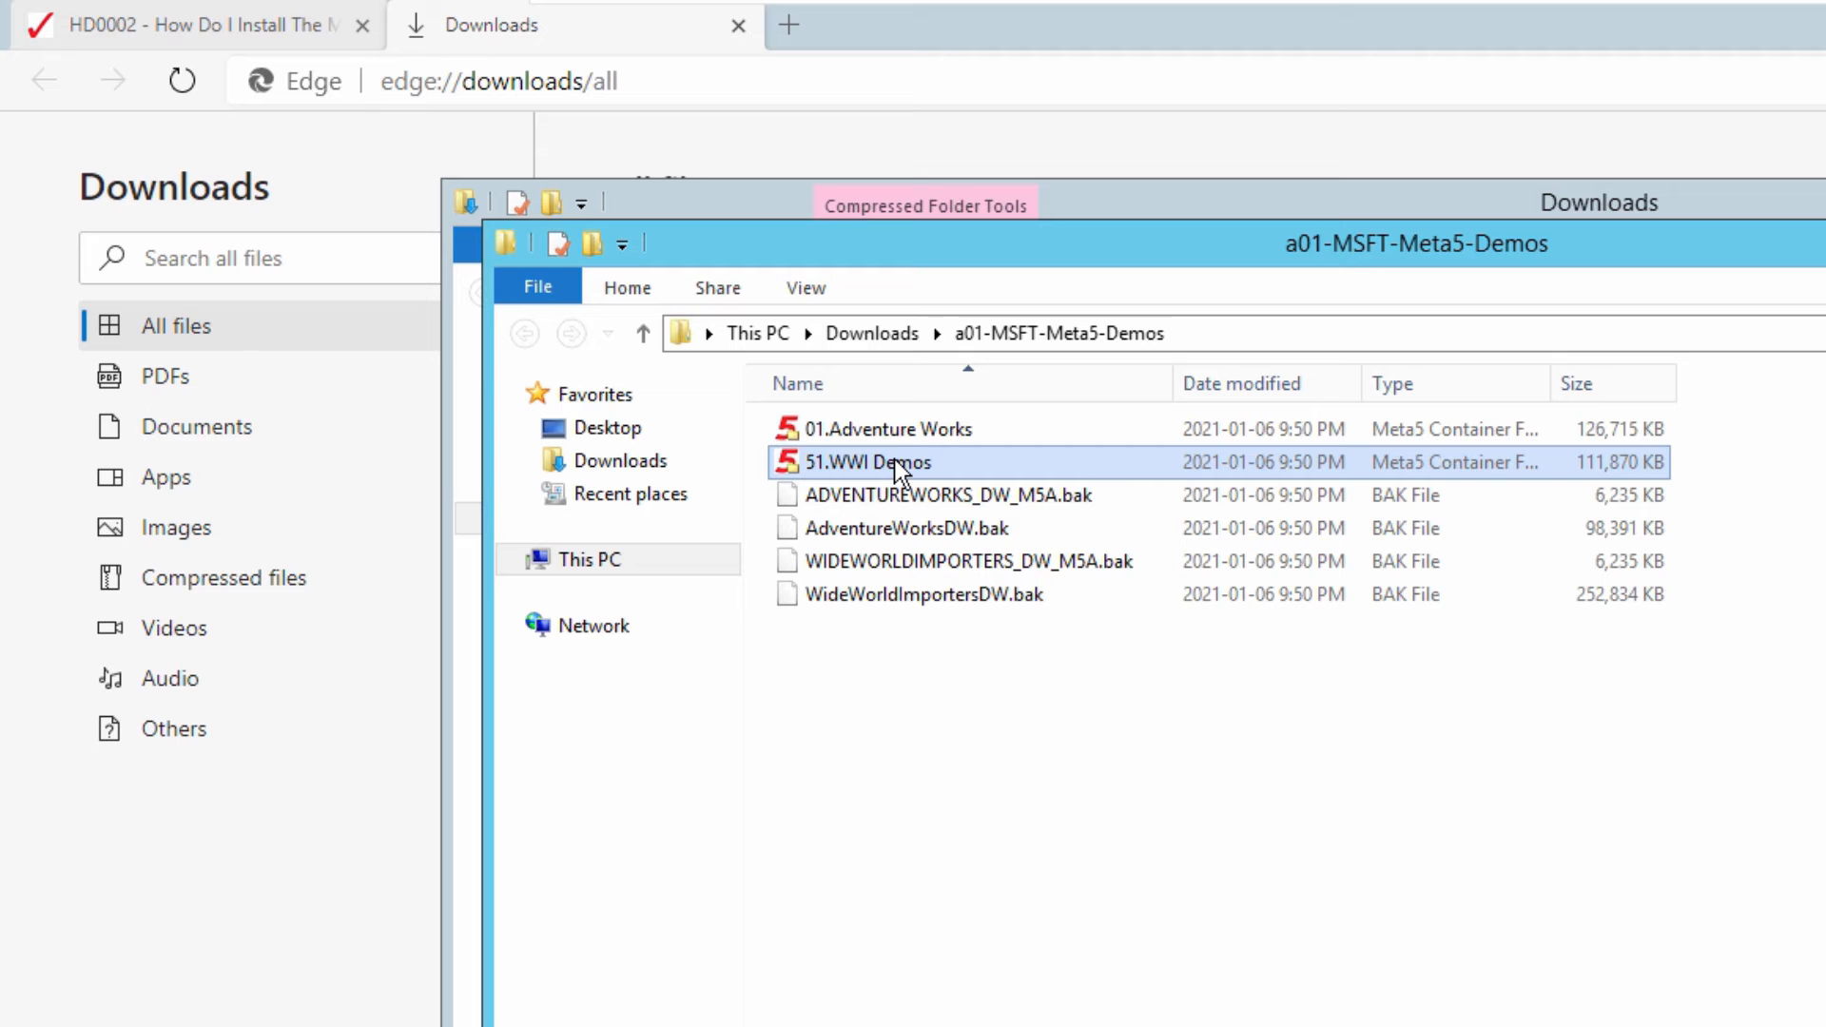
click(896, 493)
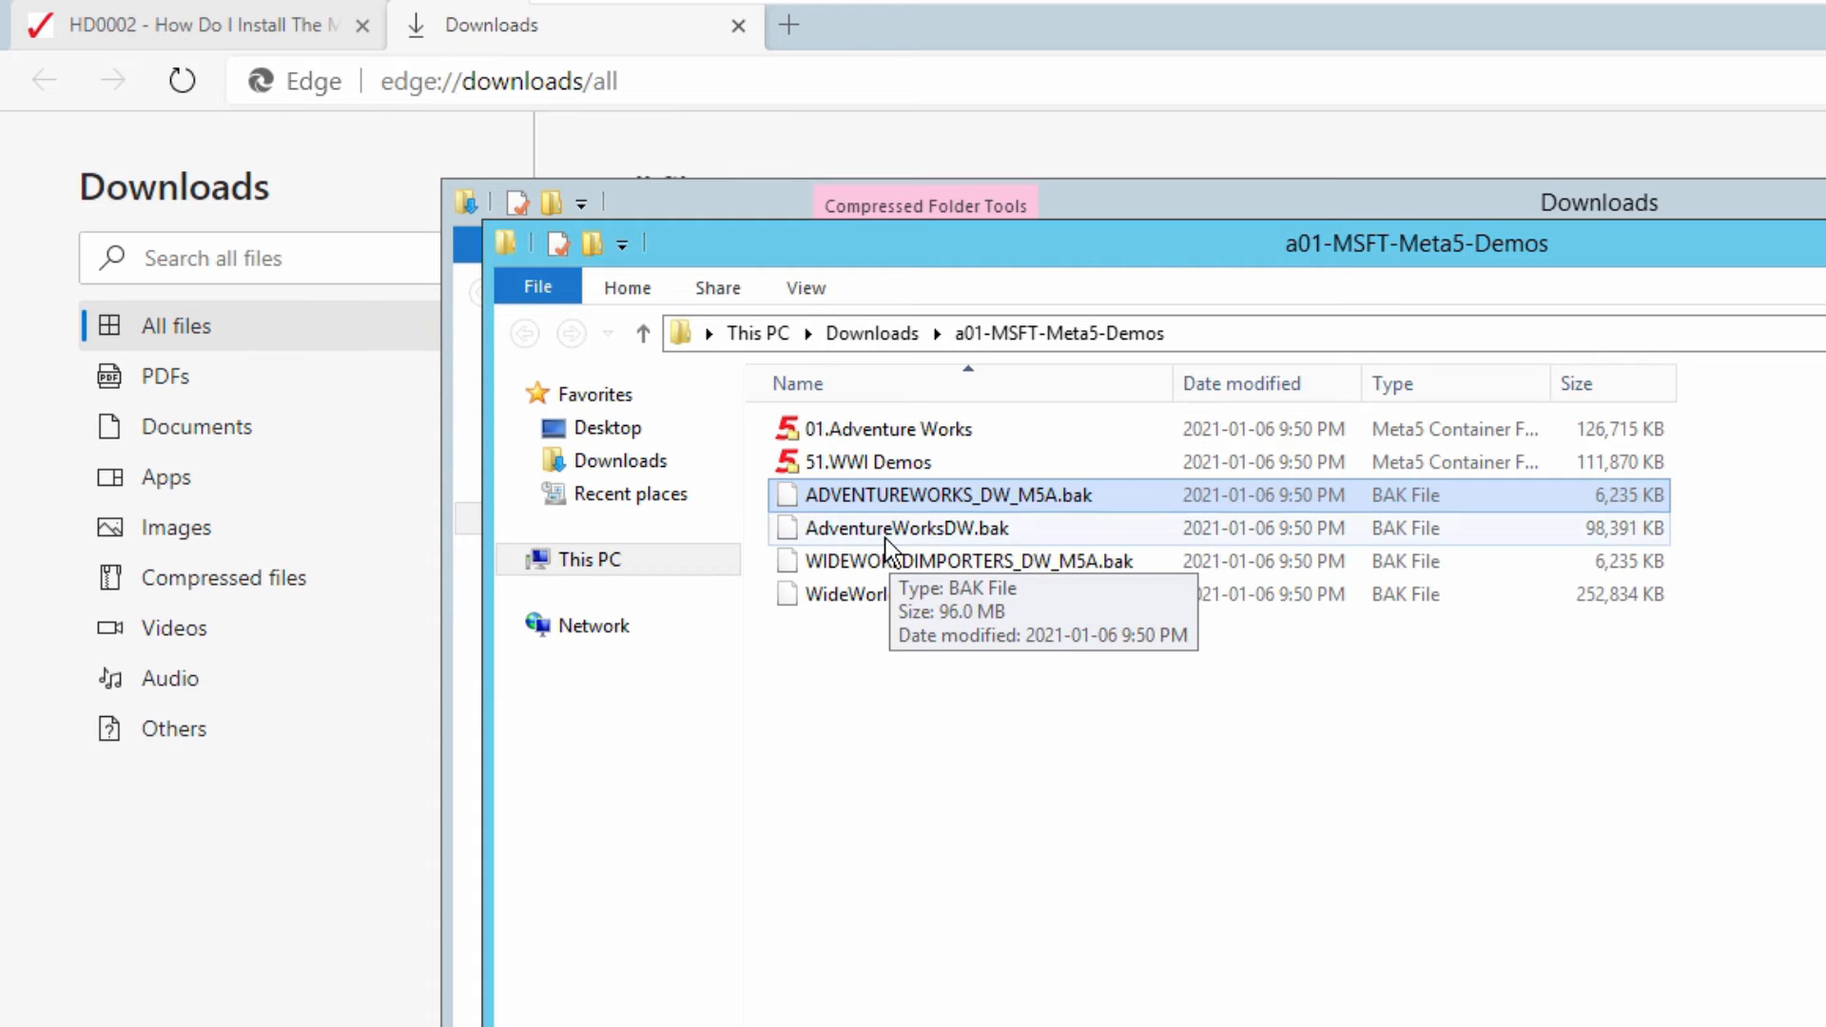
click(886, 539)
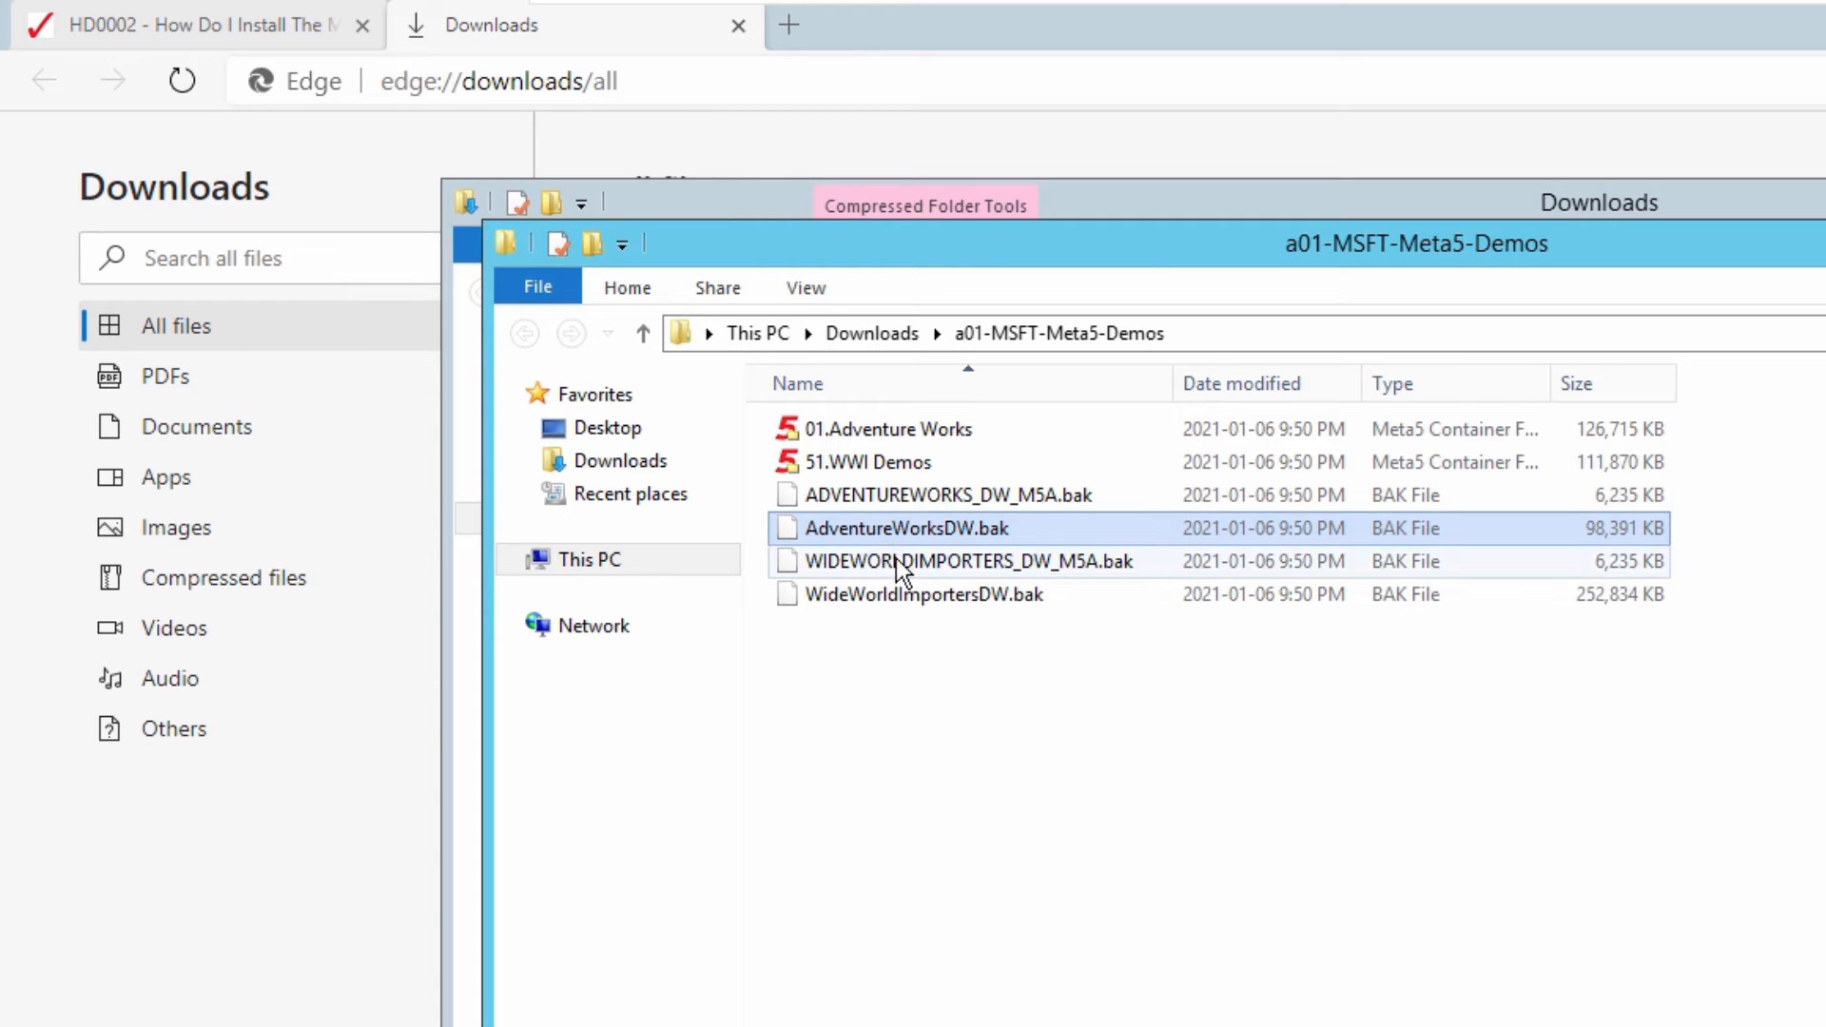
click(896, 562)
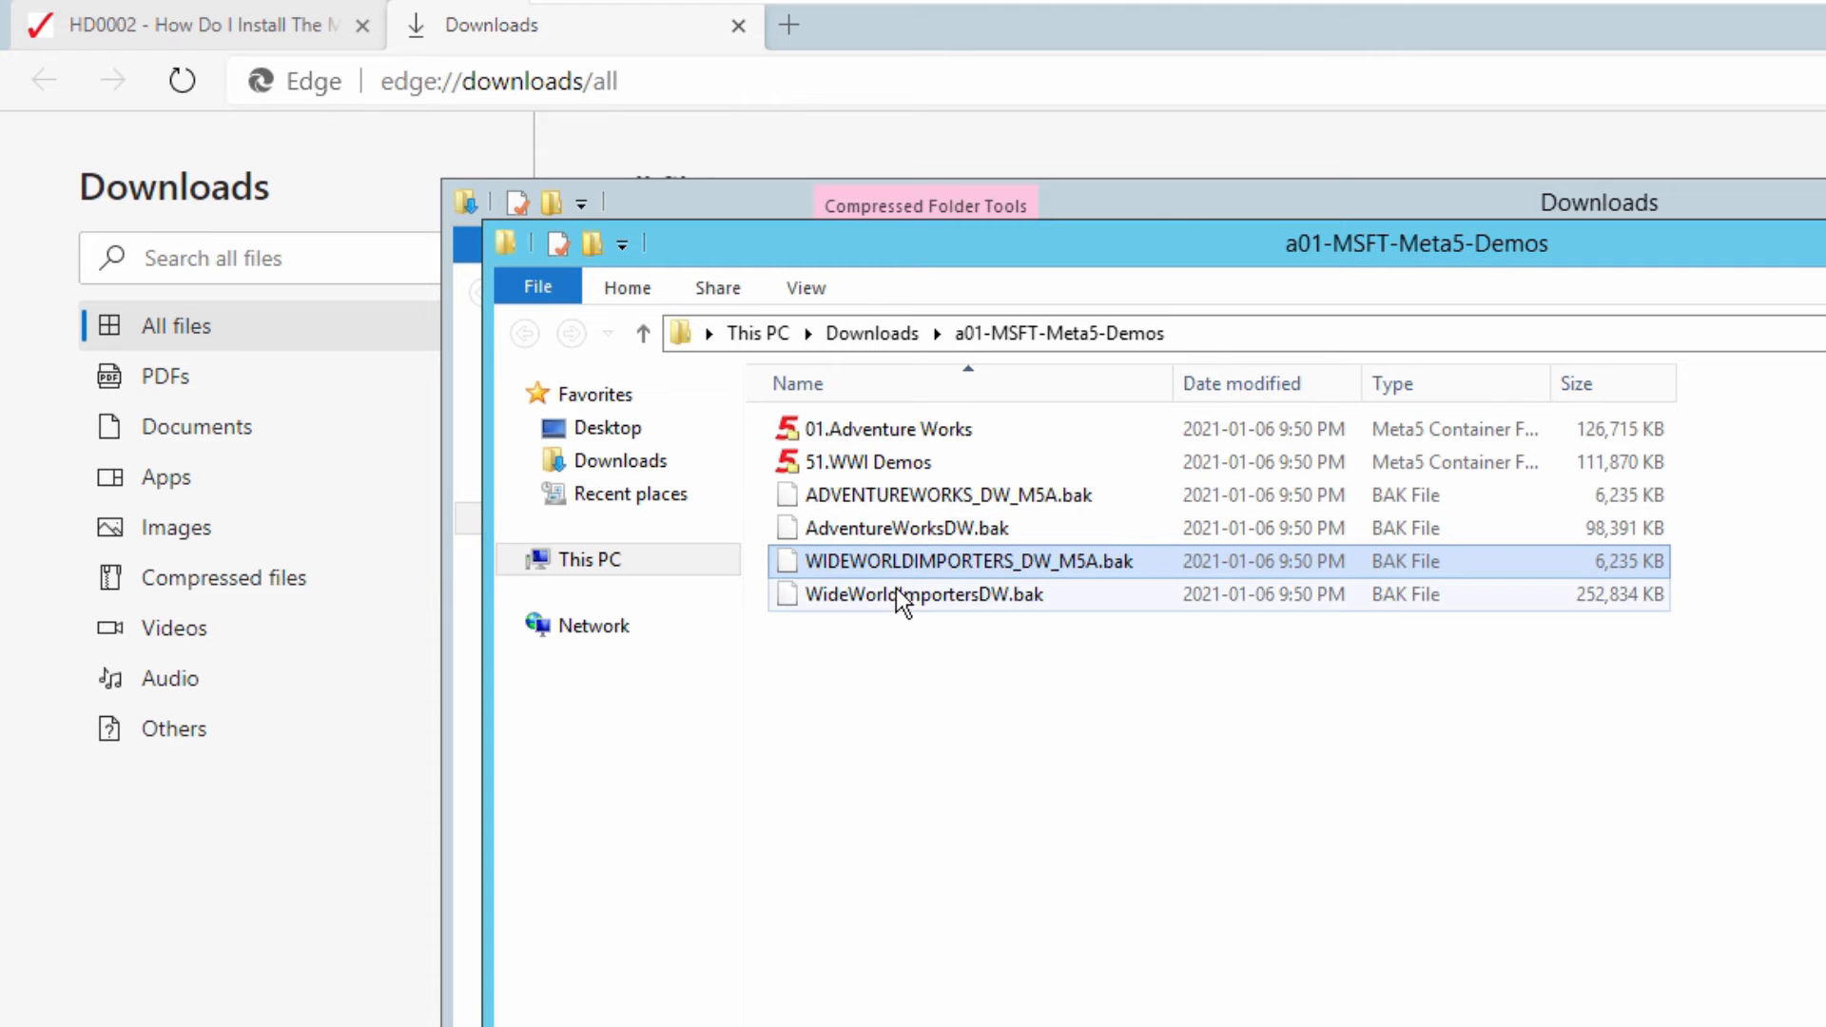
click(896, 591)
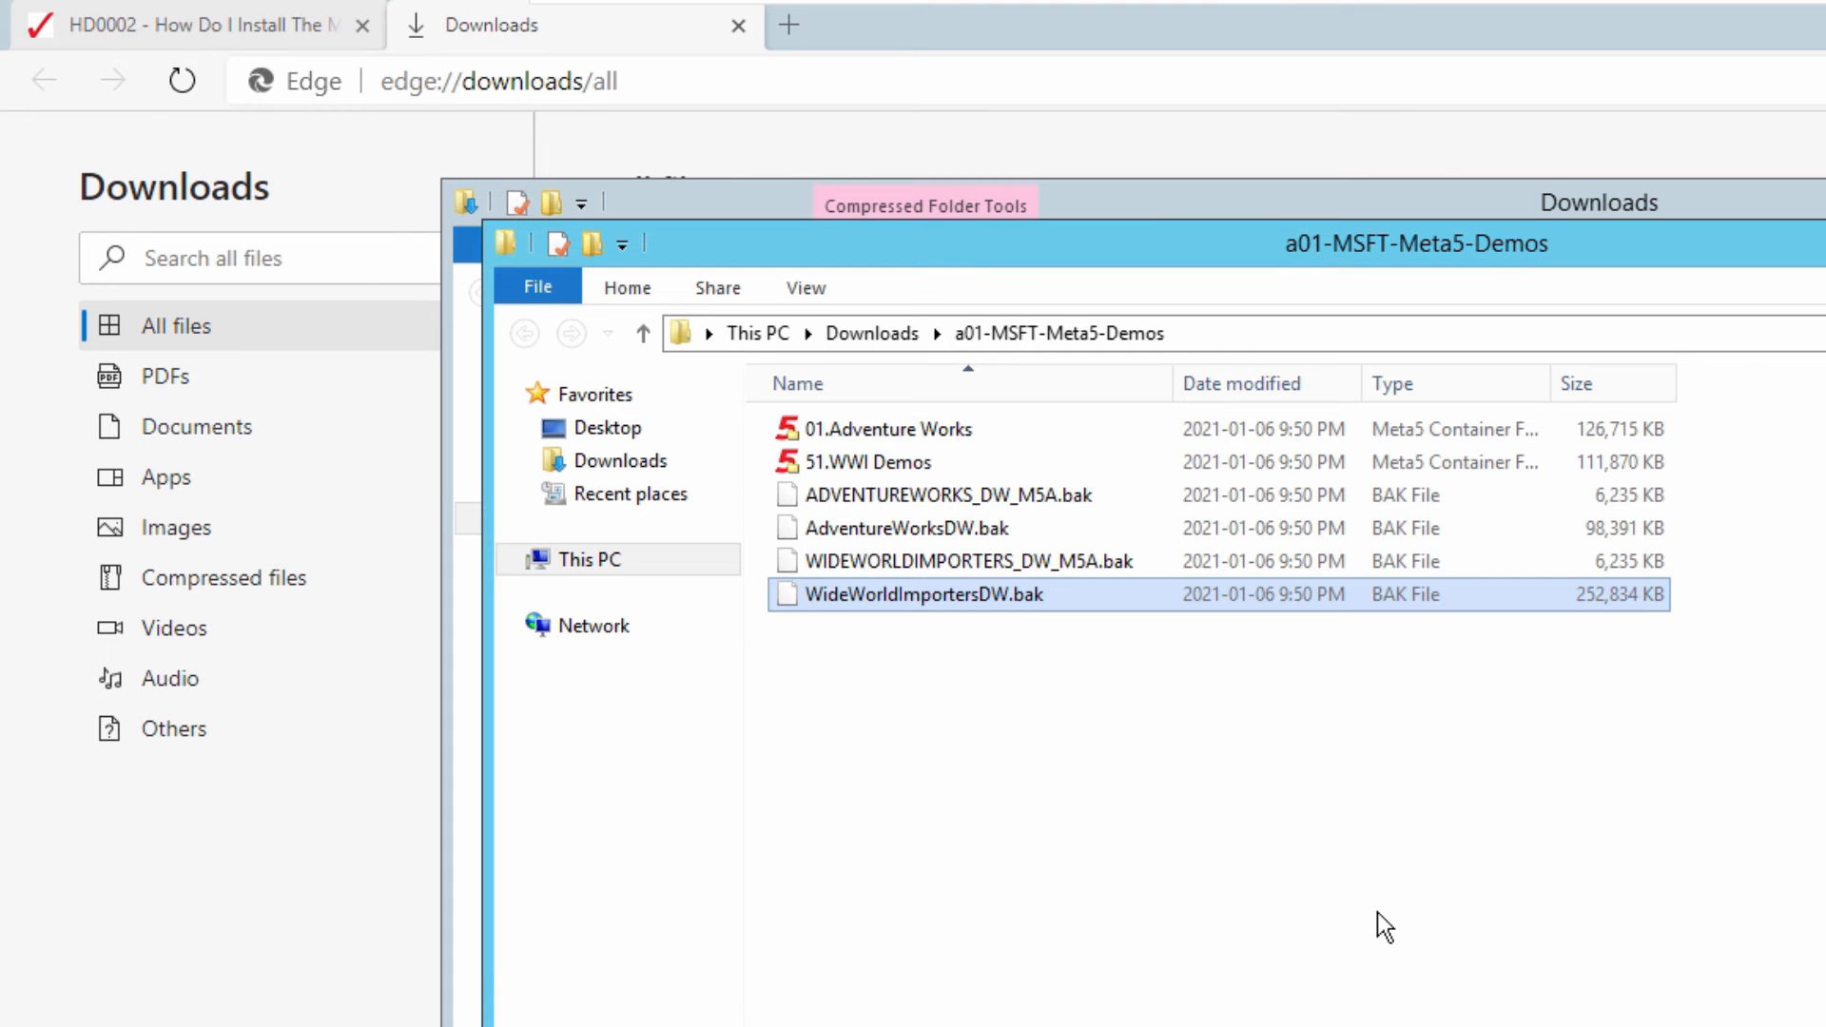
- Minimise the extracted demos folder, the Downloads folder and the browser to clear the desktop
click(1400, 143)
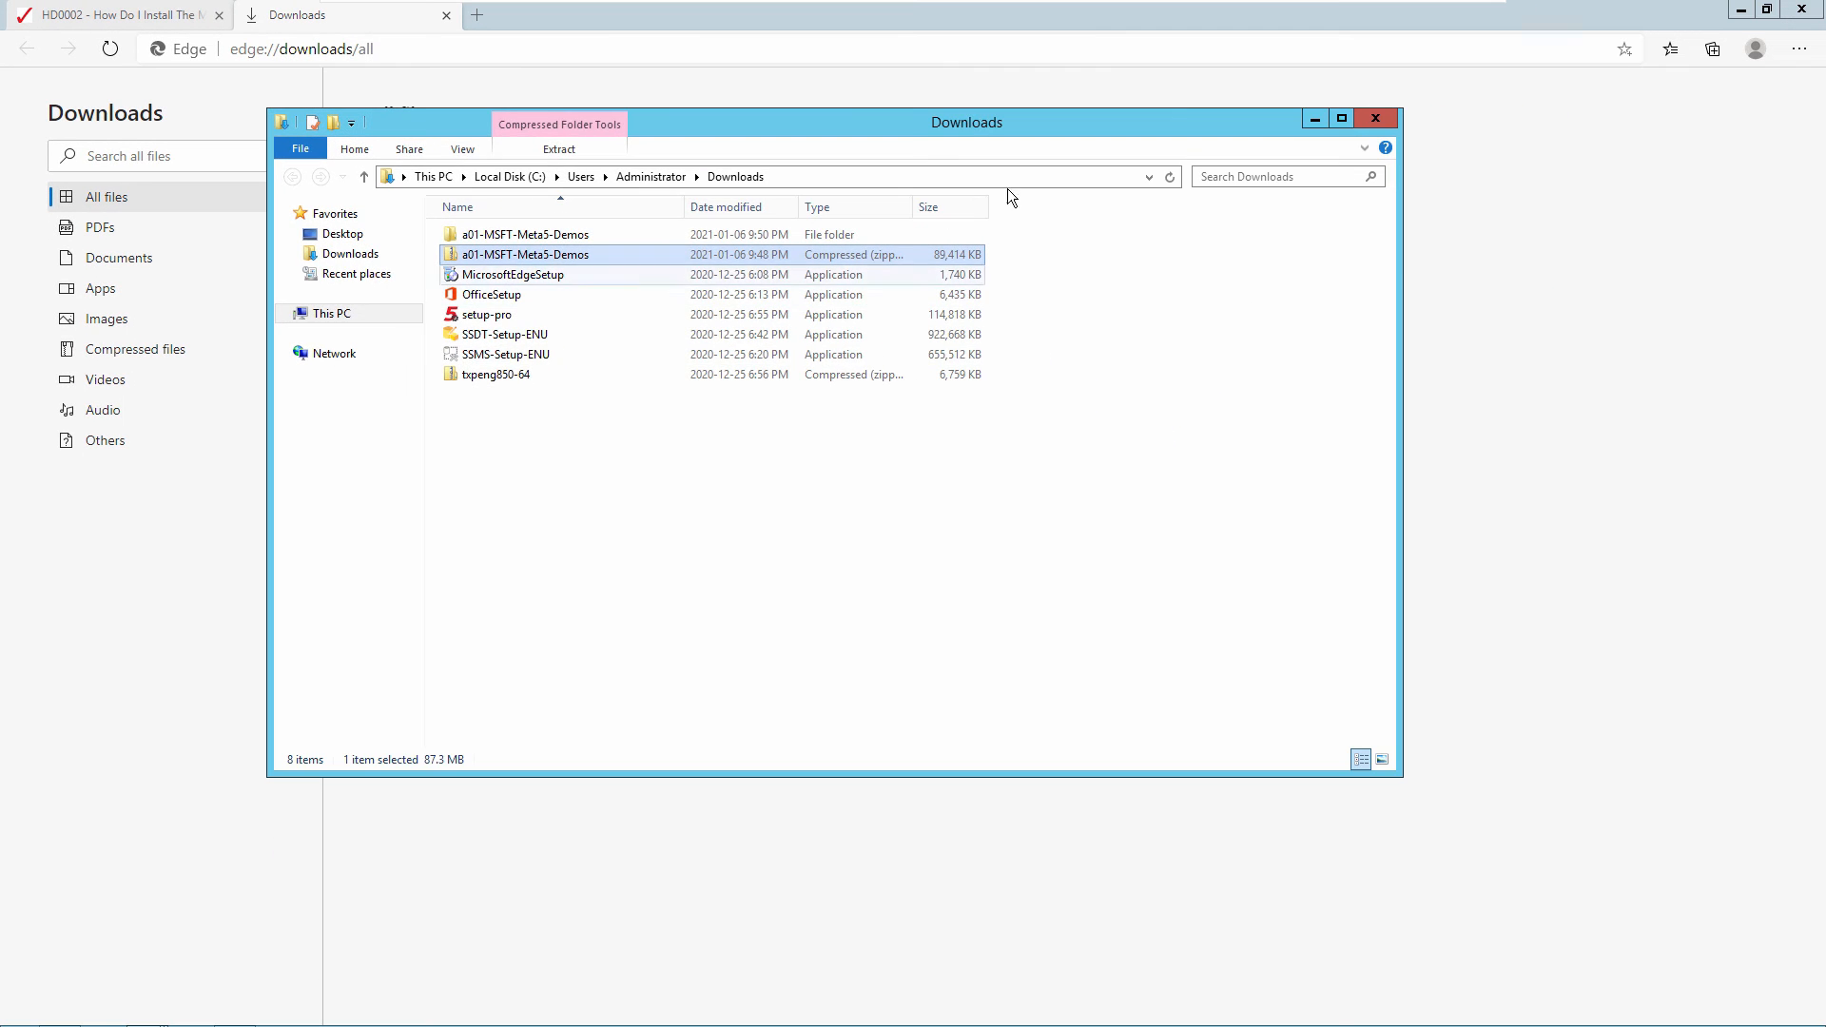
click(1315, 119)
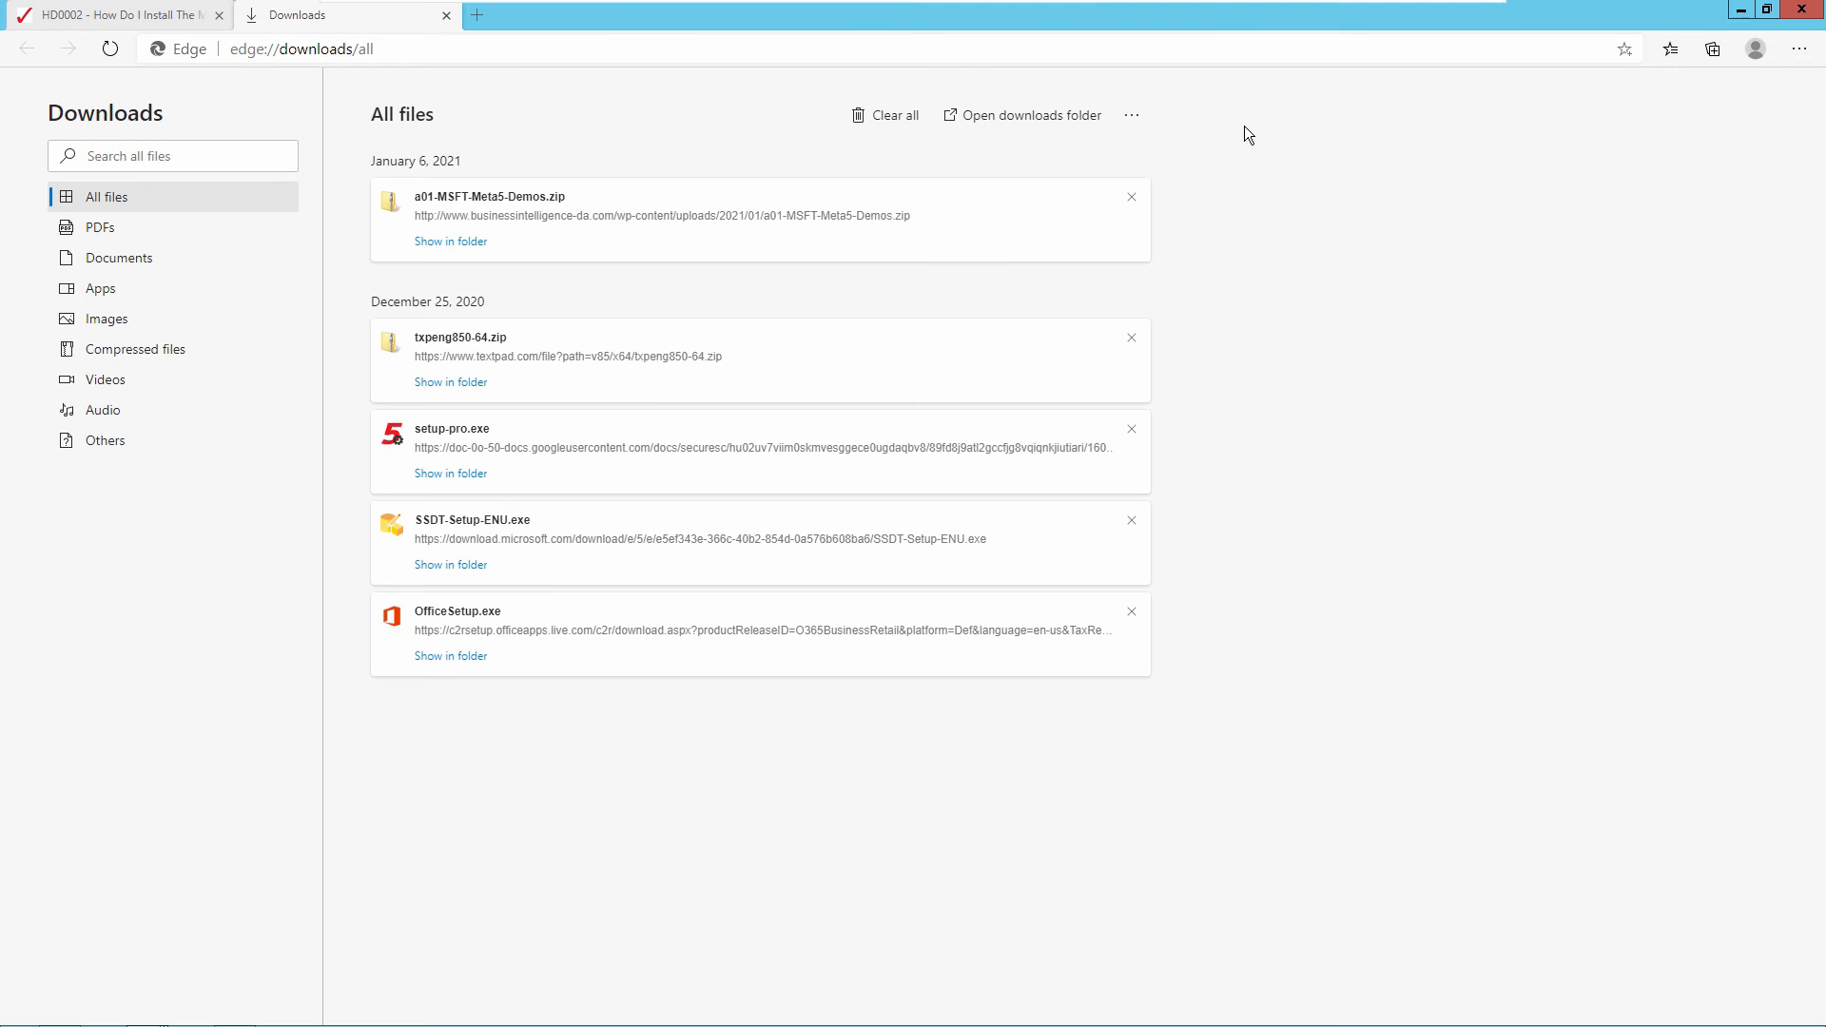
click(1742, 11)
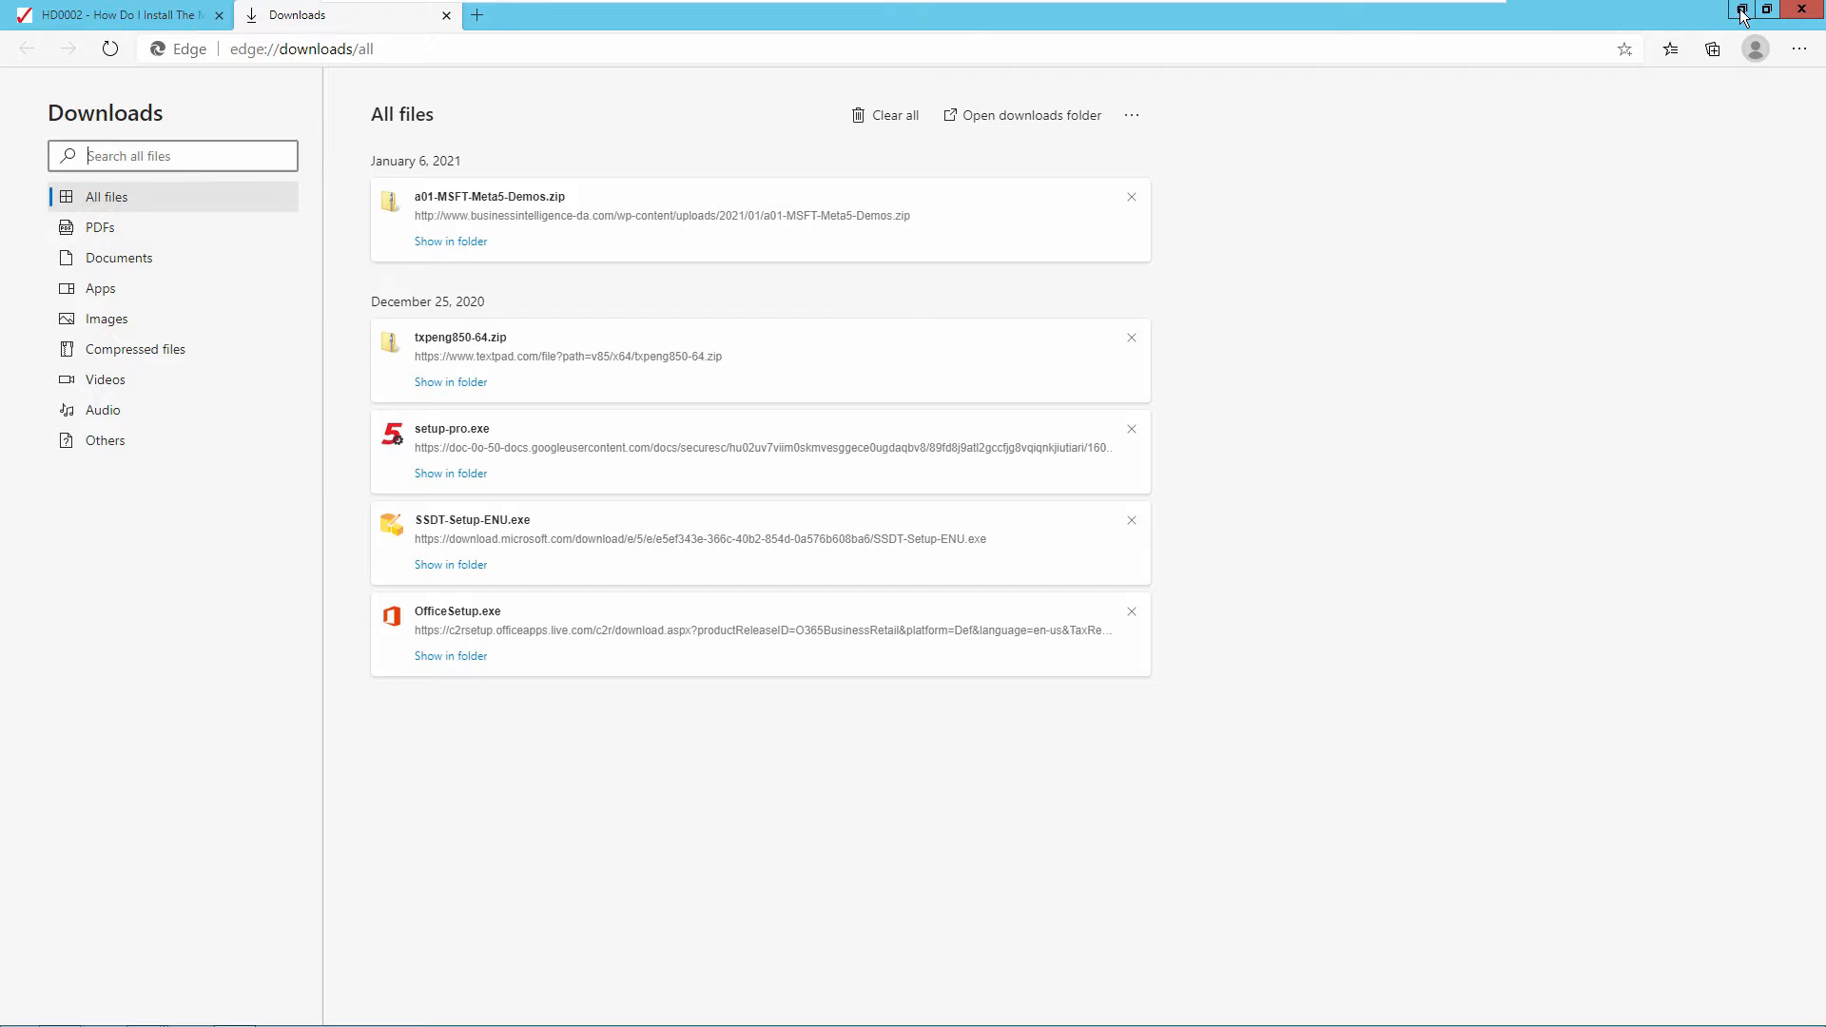
- Open the SQLSERVERDATA folder on Local Disk (C:) in File Explorer to view the database files
mouse_move(483, 1001)
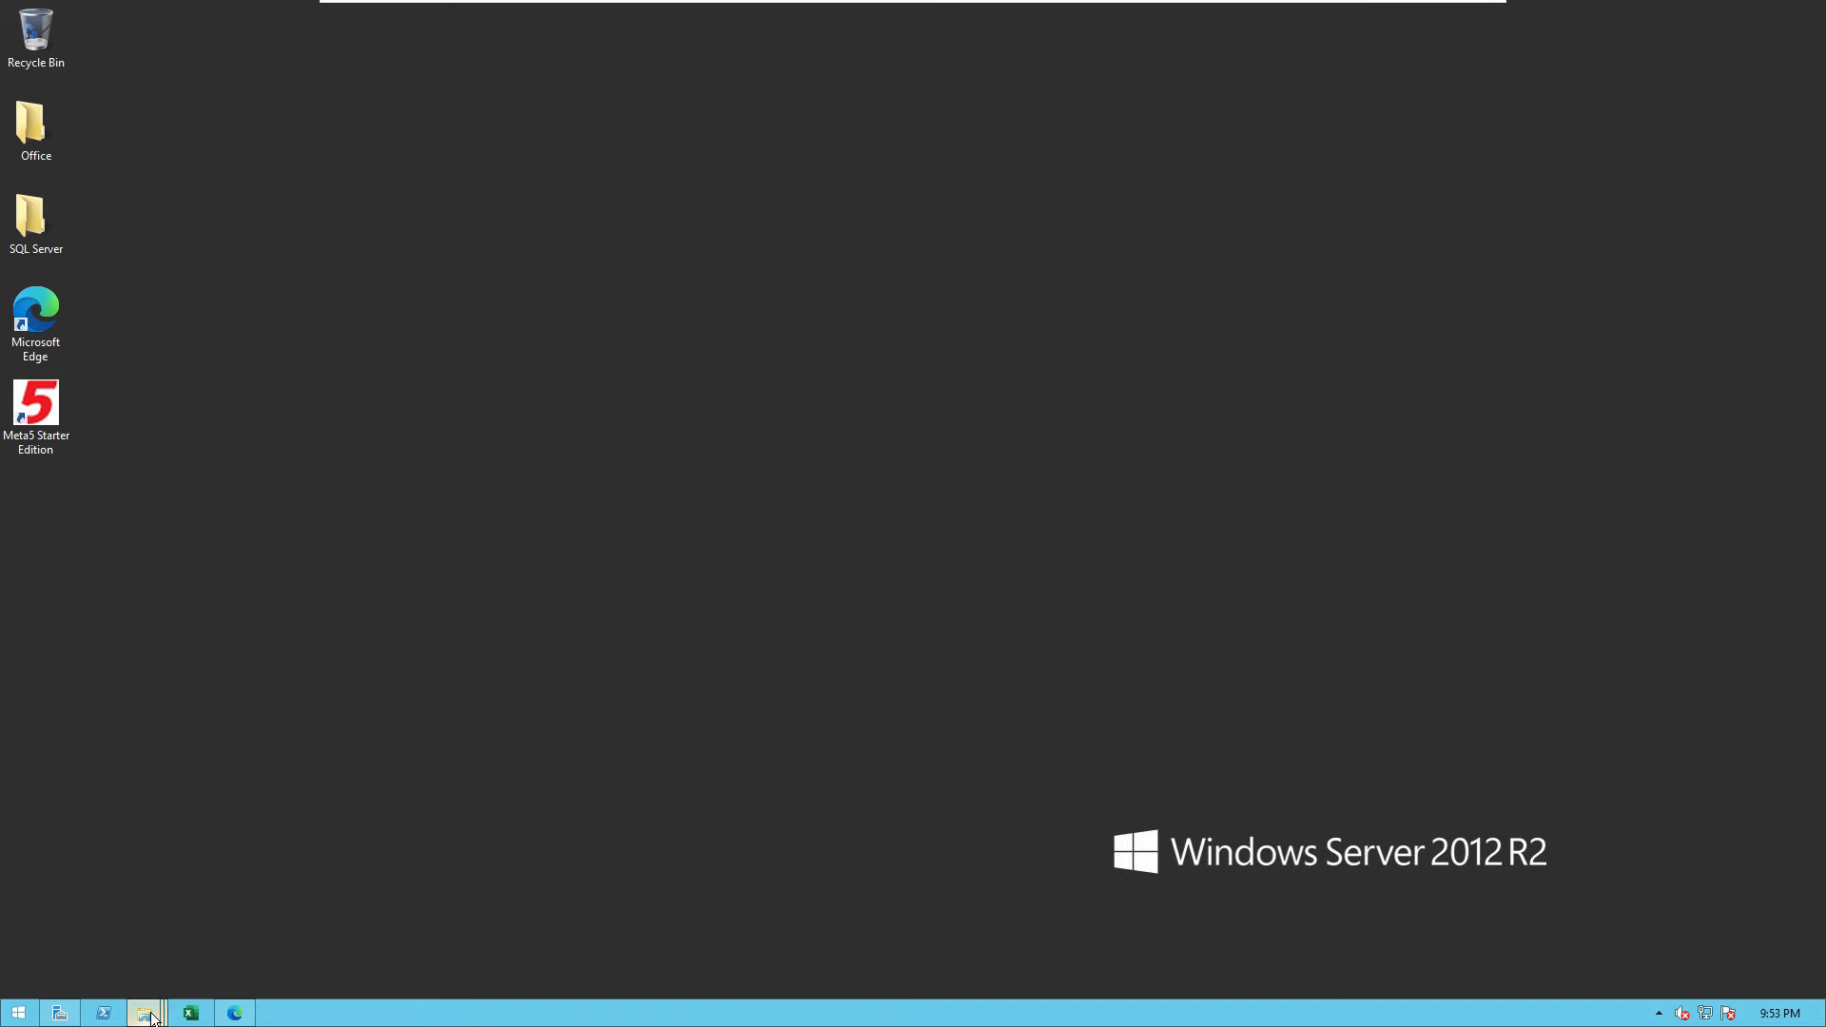
mouse_move(142, 1011)
click(120, 916)
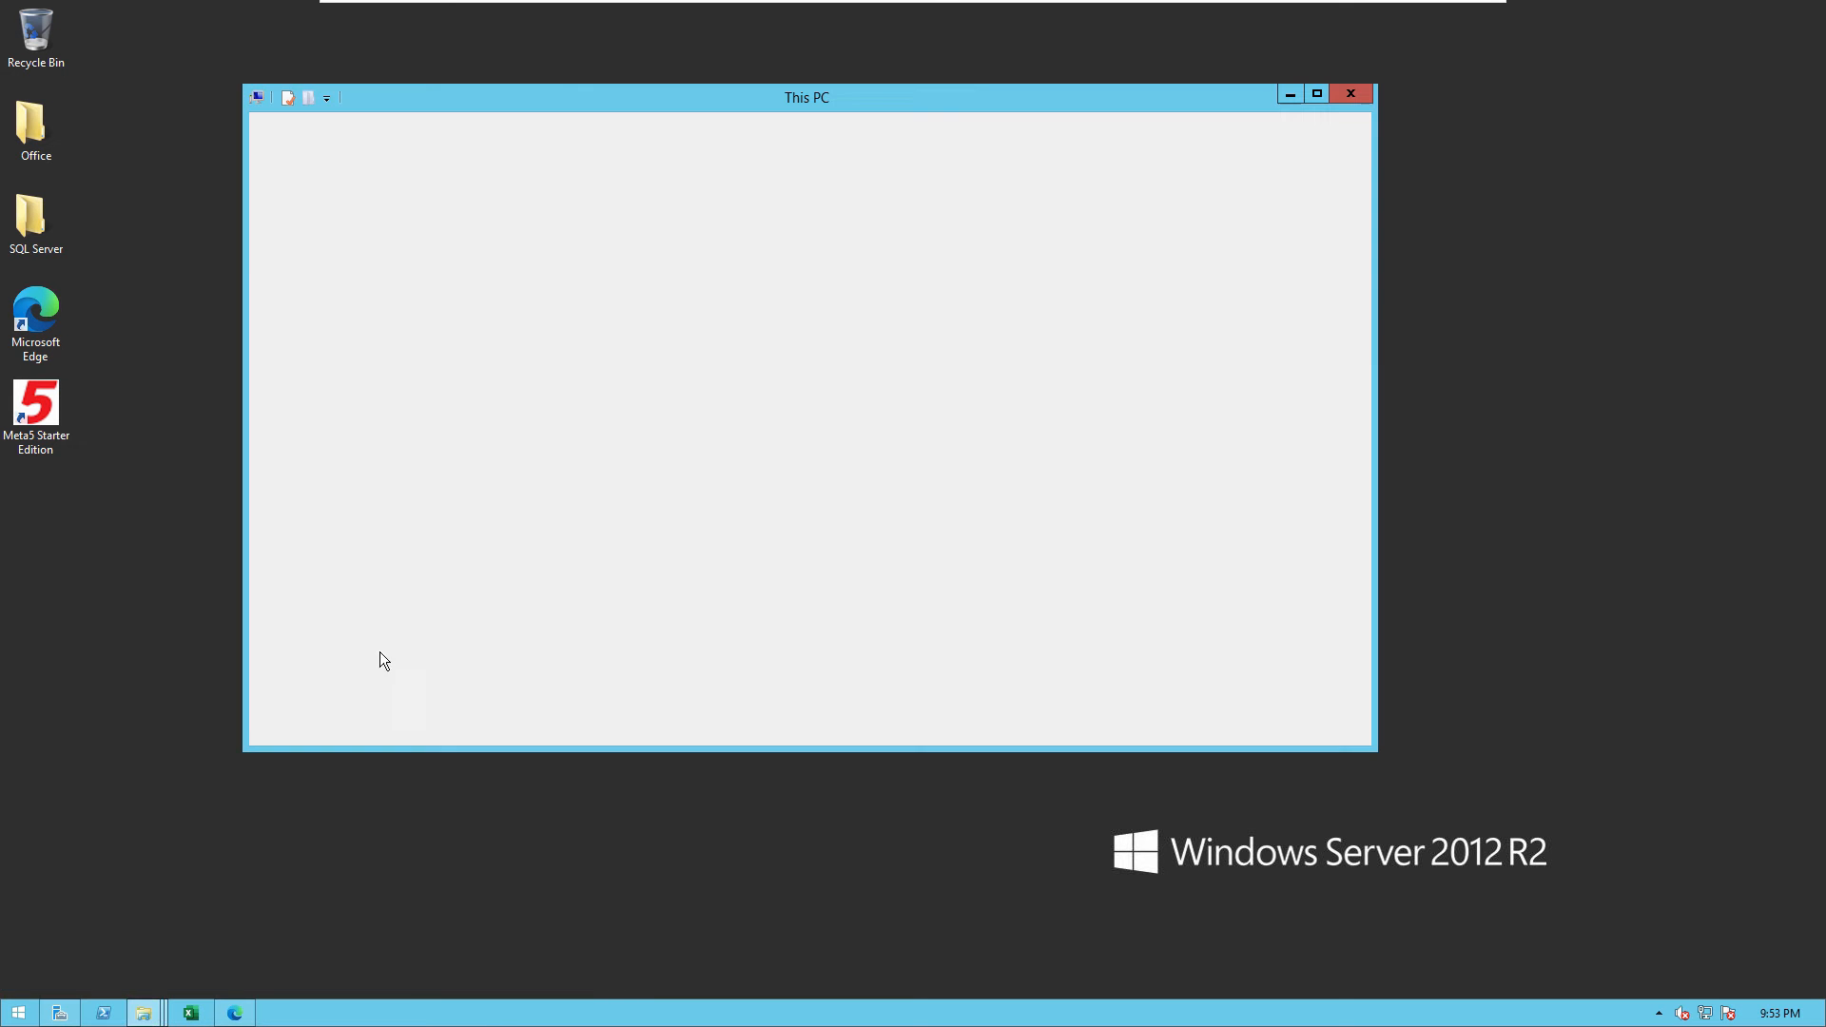
double_click(563, 358)
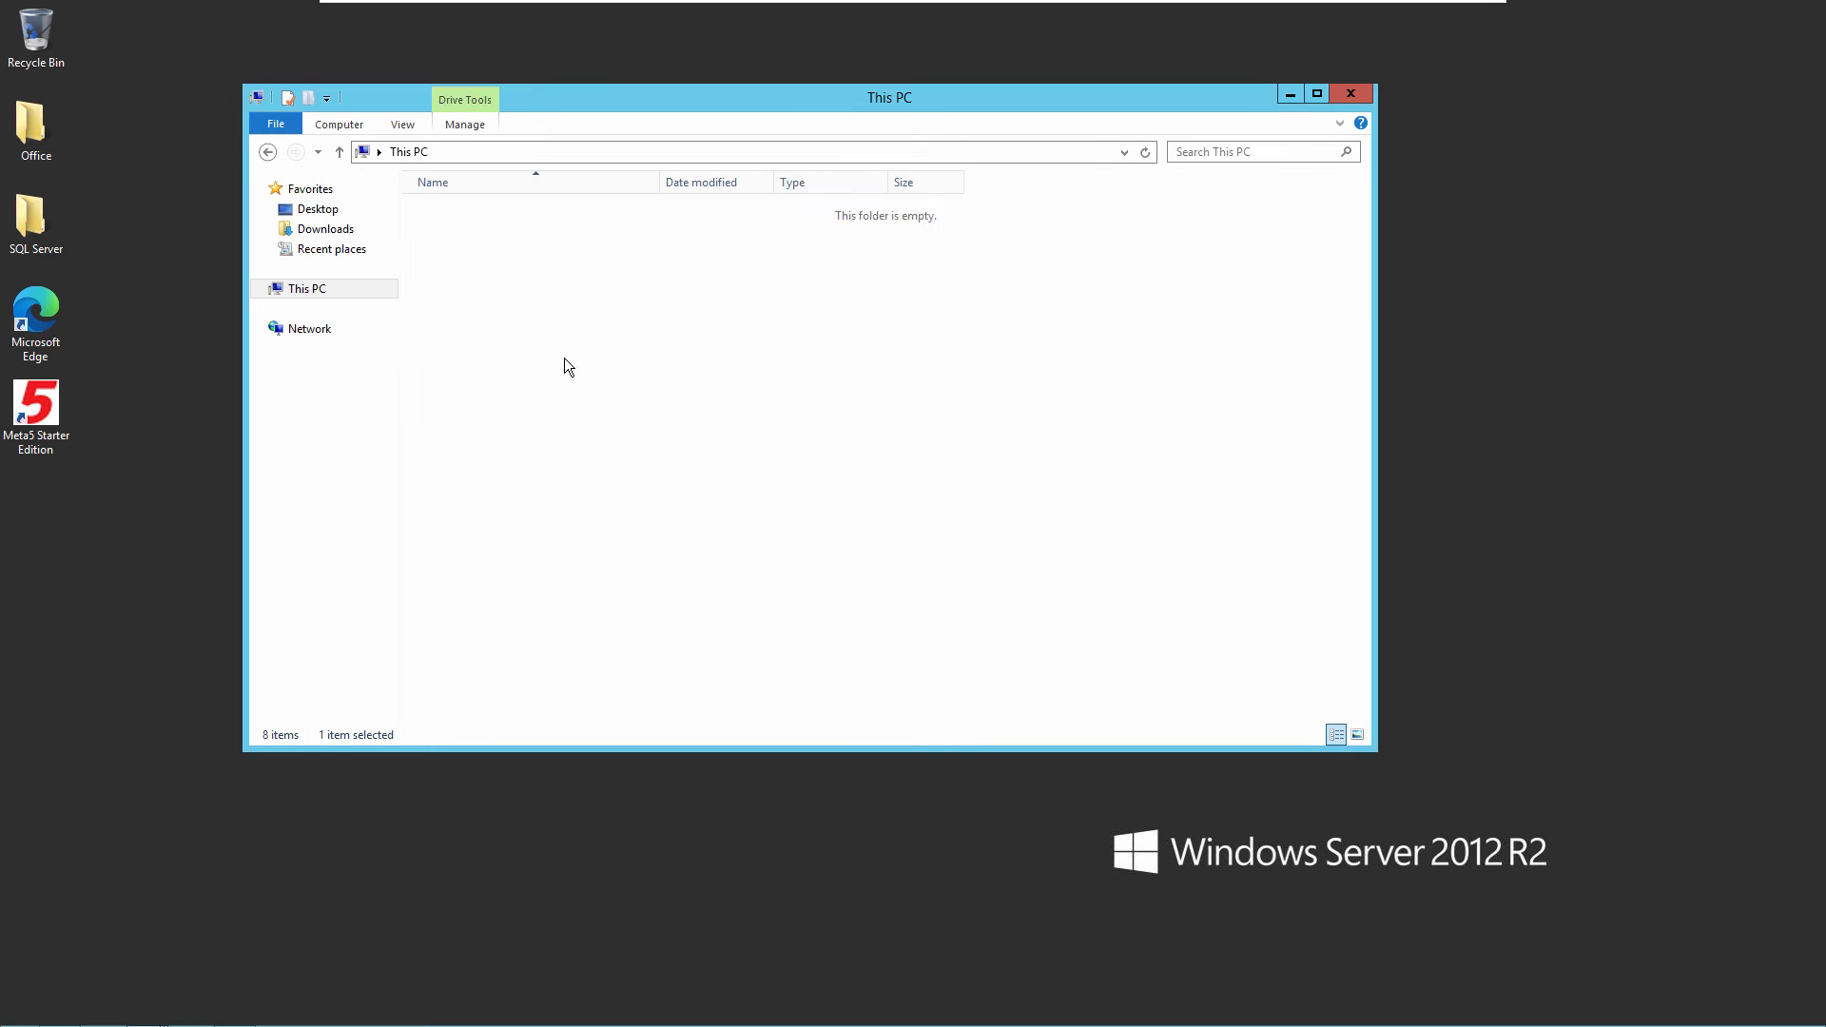
double_click(480, 270)
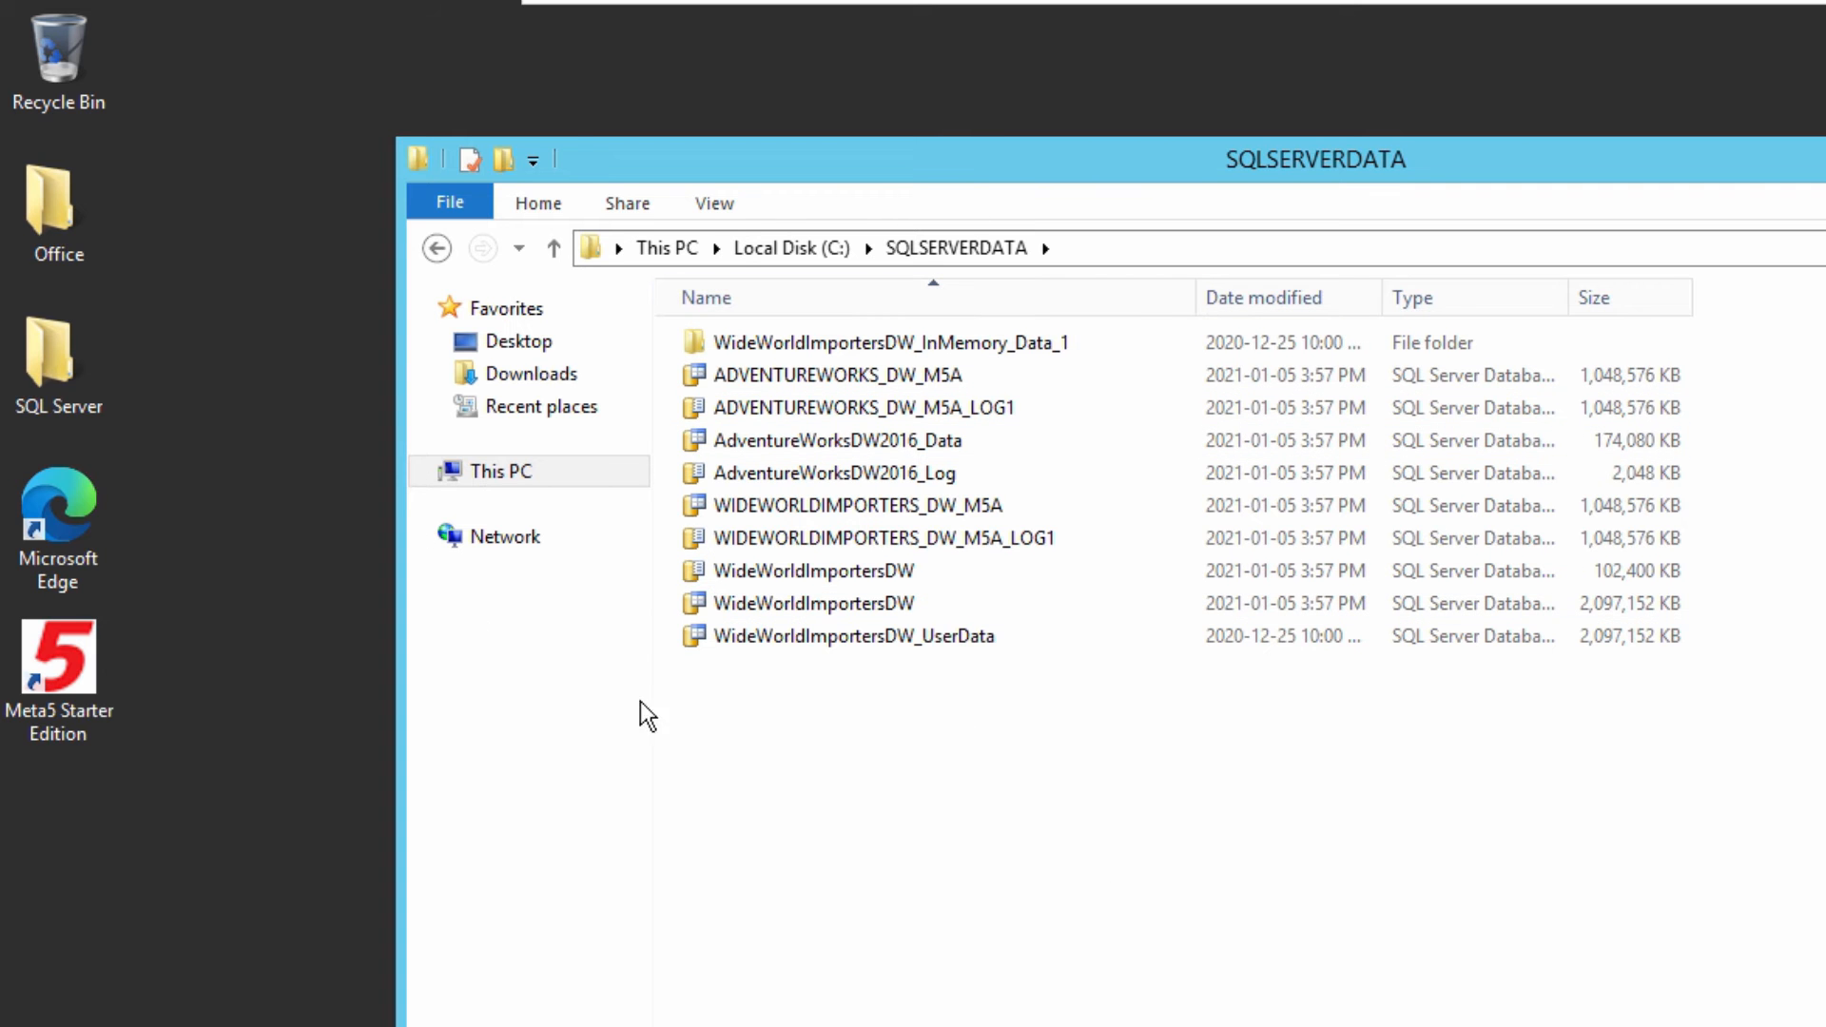
- Start Microsoft SQL Server Management Studio 18 from the desktop's SQL Server folder and connect to META5DEV01 with Windows Authentication
click(47, 375)
double_click(47, 374)
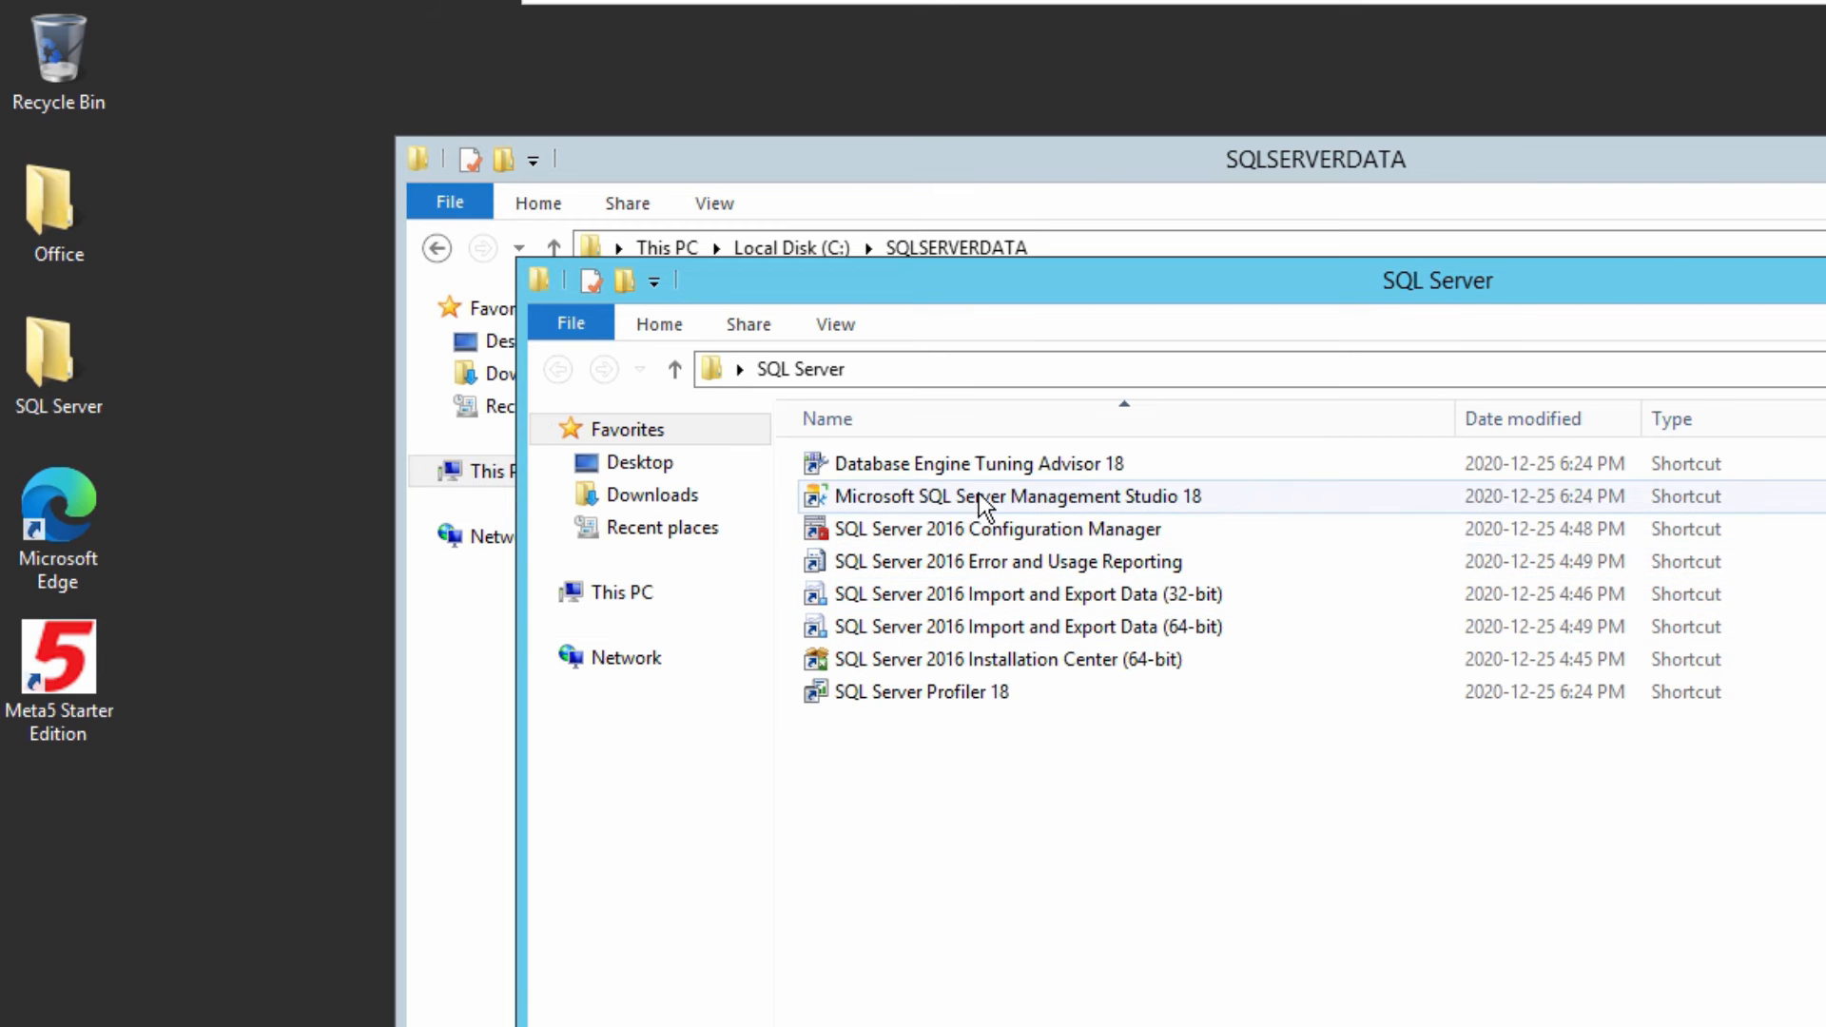
click(978, 494)
double_click(978, 495)
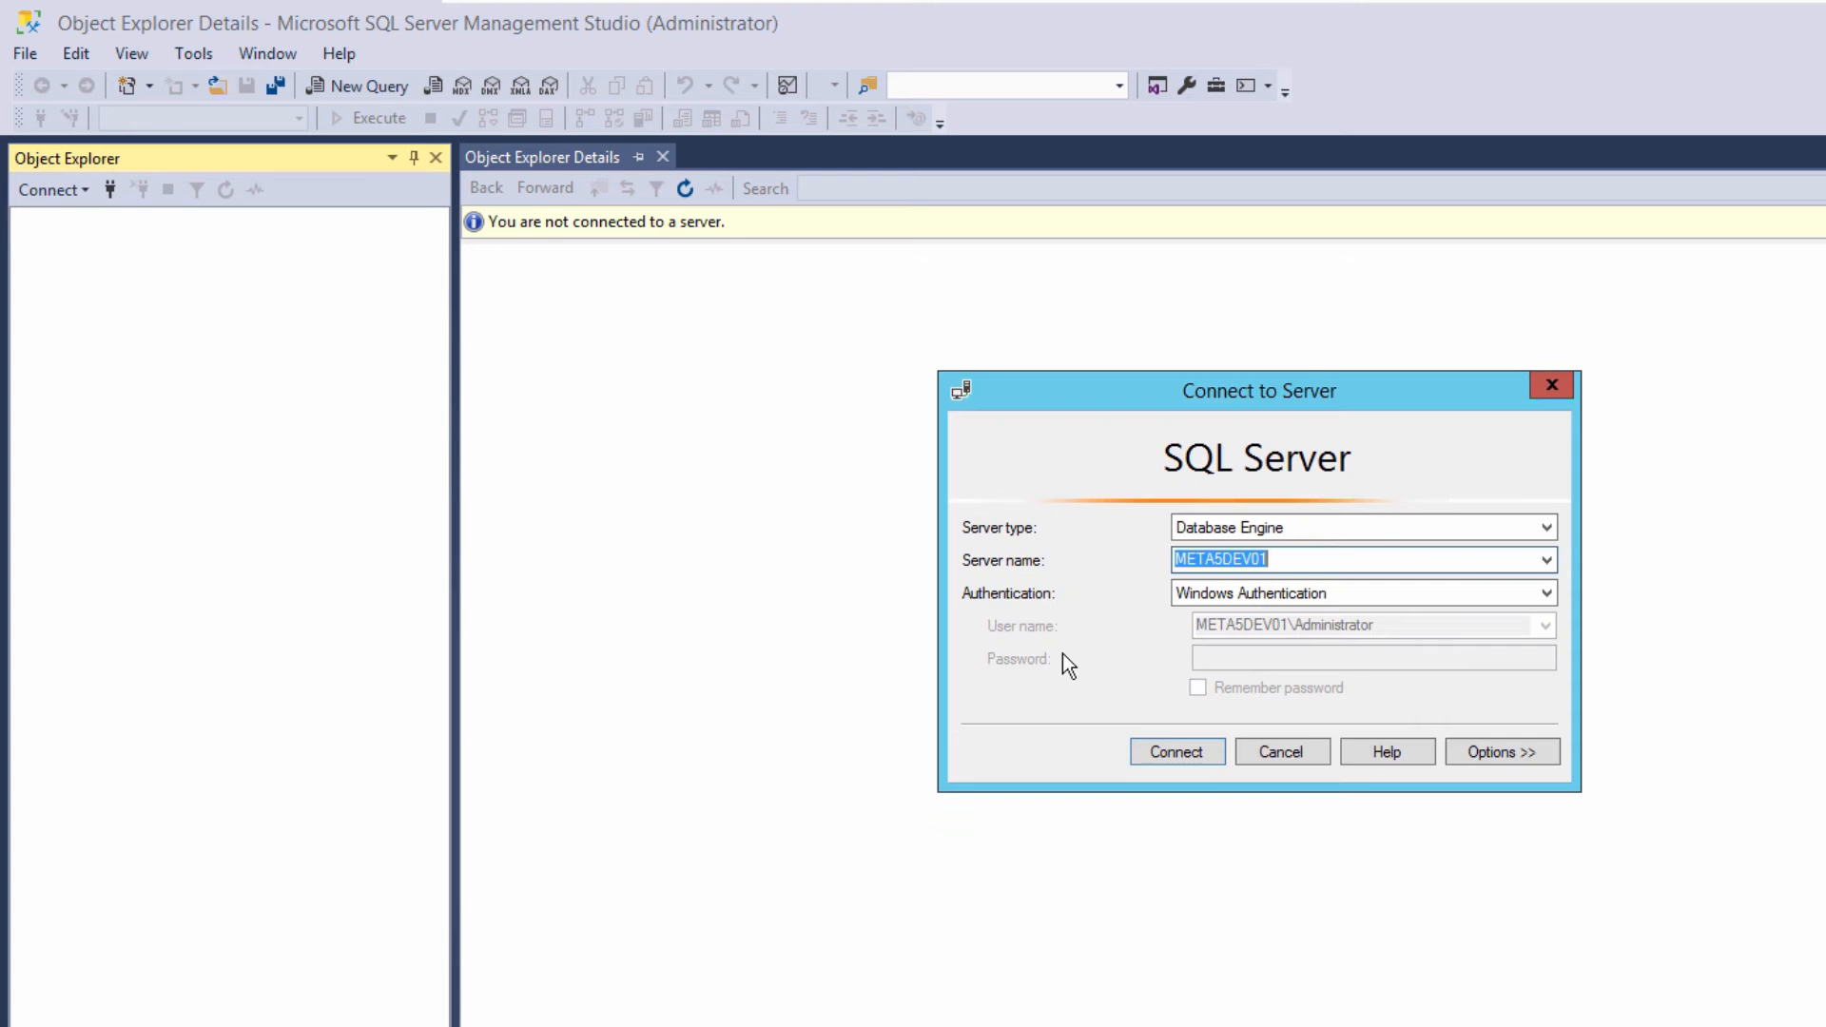
click(1171, 751)
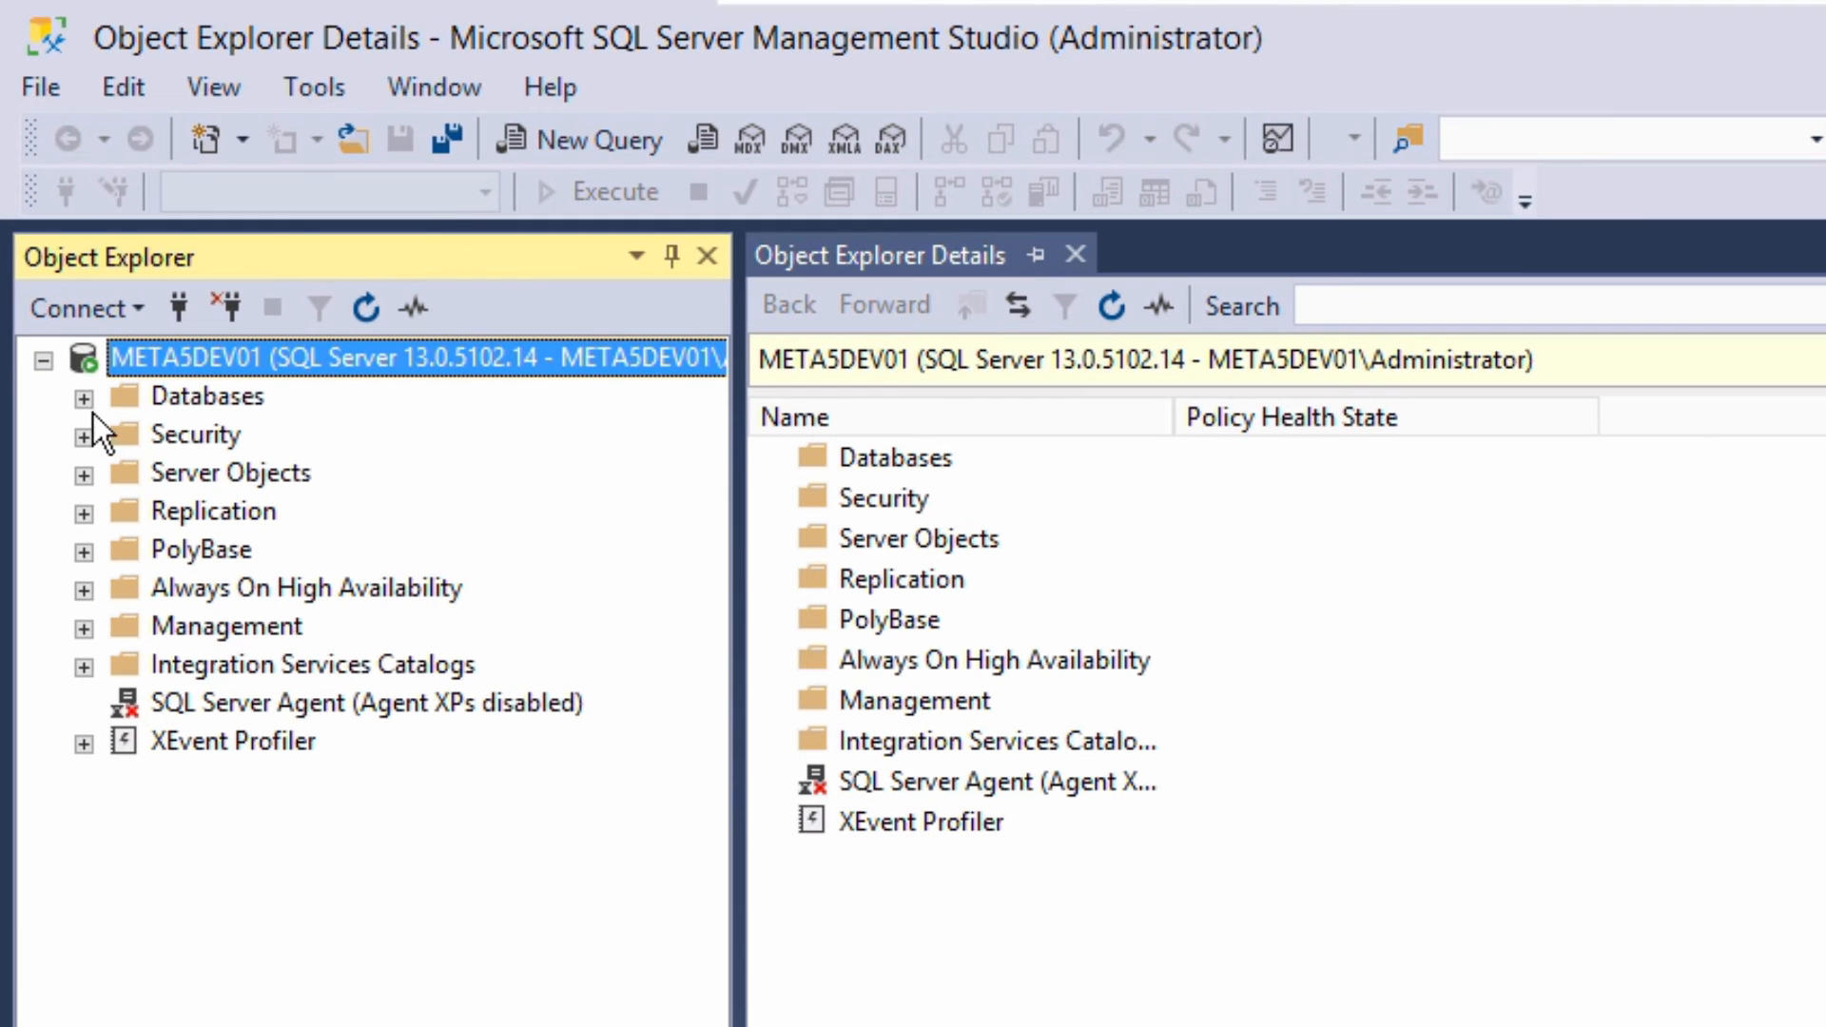
- View the list of databases on the connected server, and minimise Management Studio and the SQL Server folder window
click(85, 401)
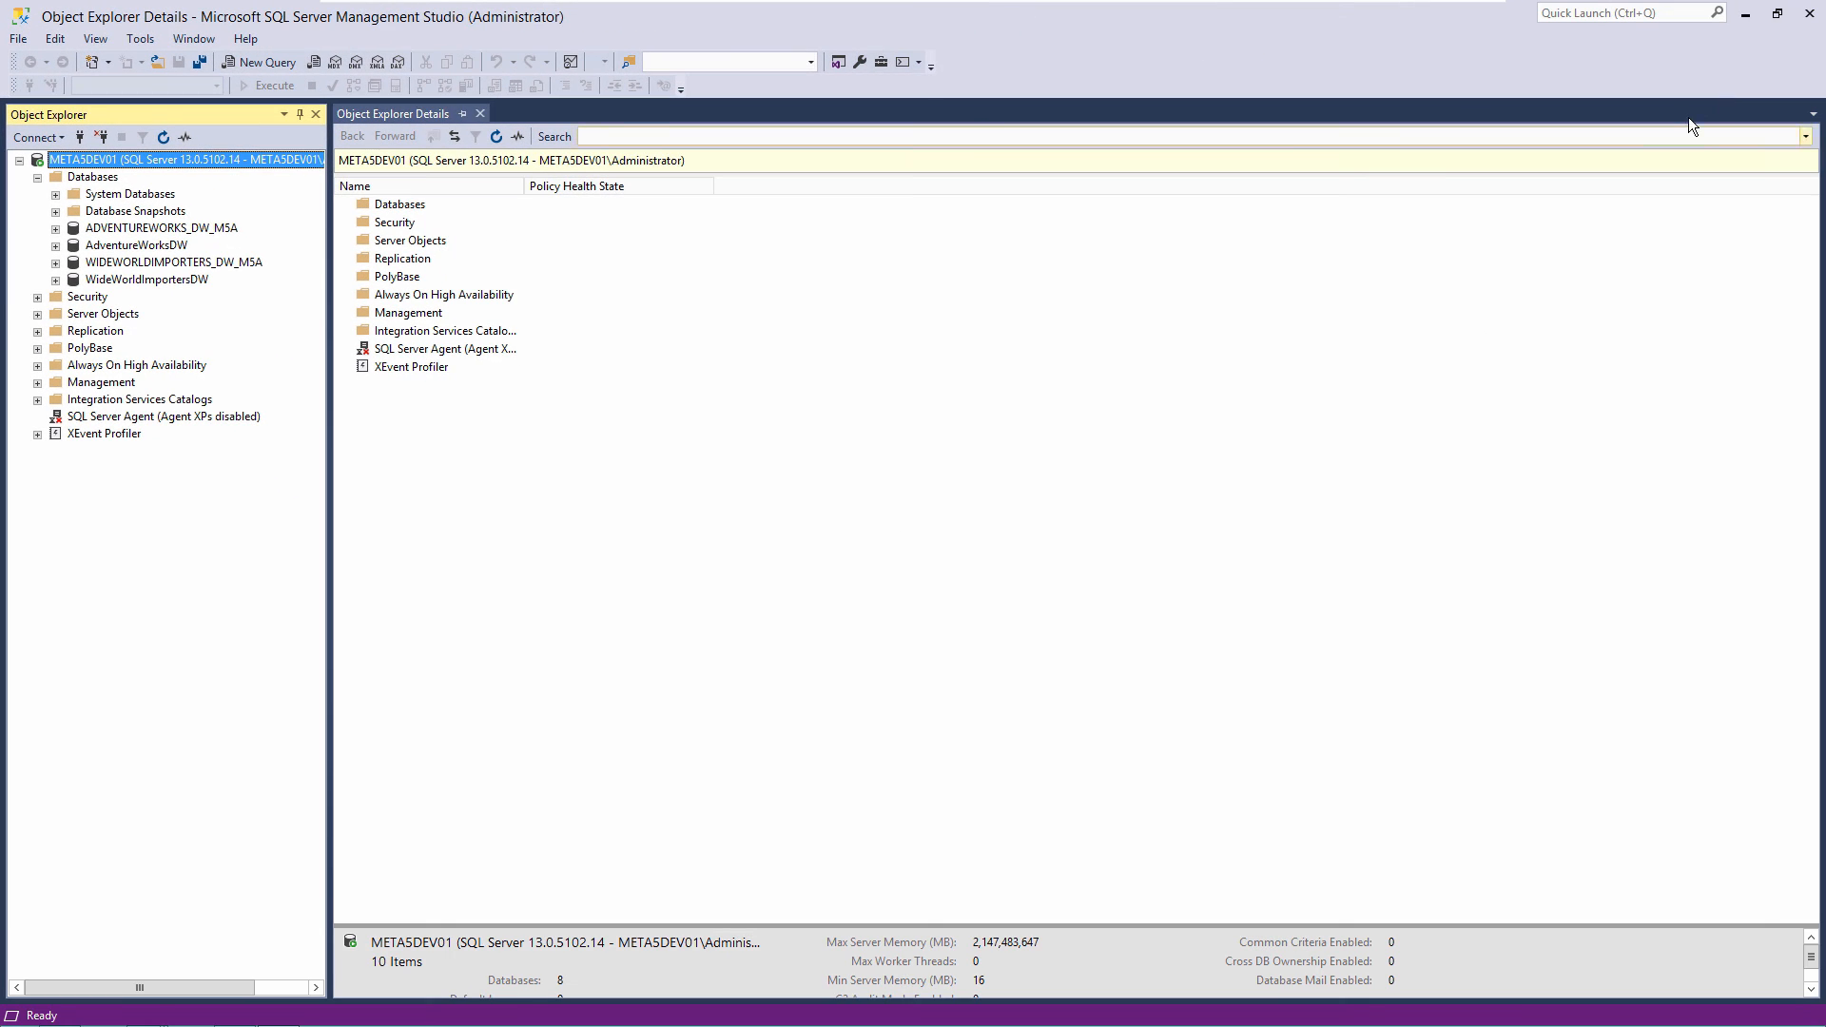
click(1746, 14)
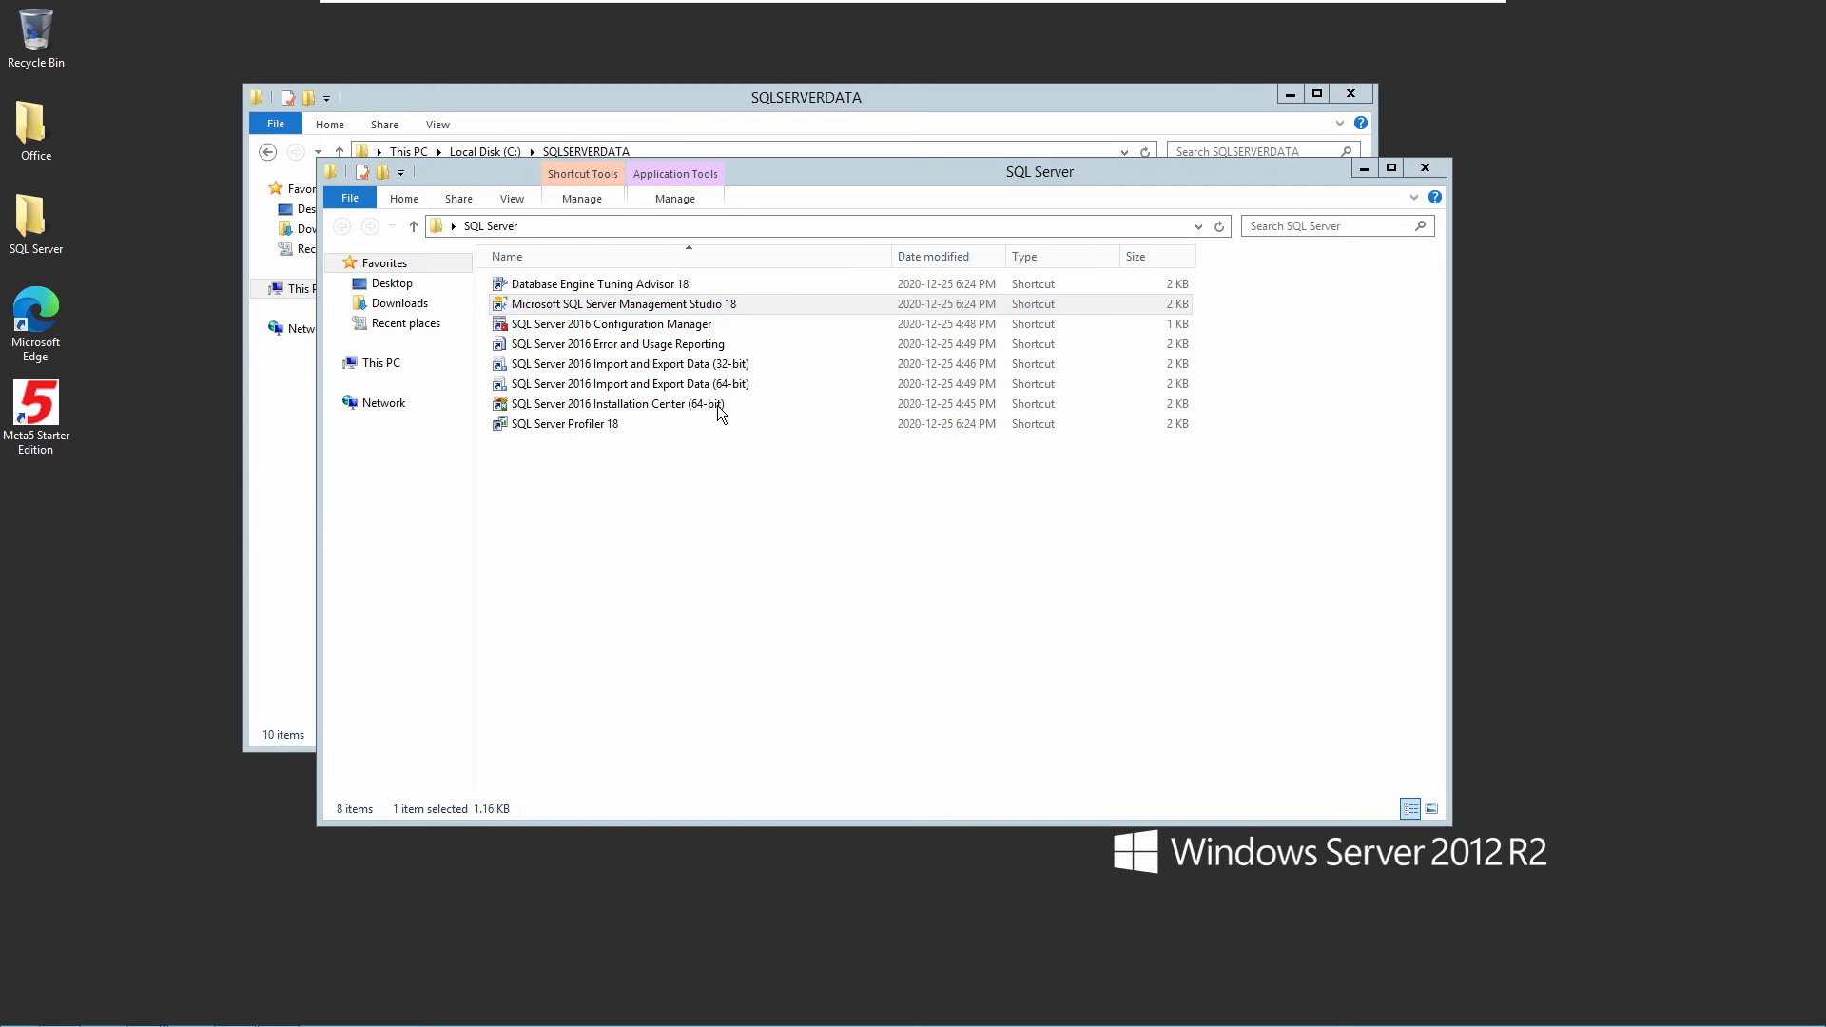
click(1366, 168)
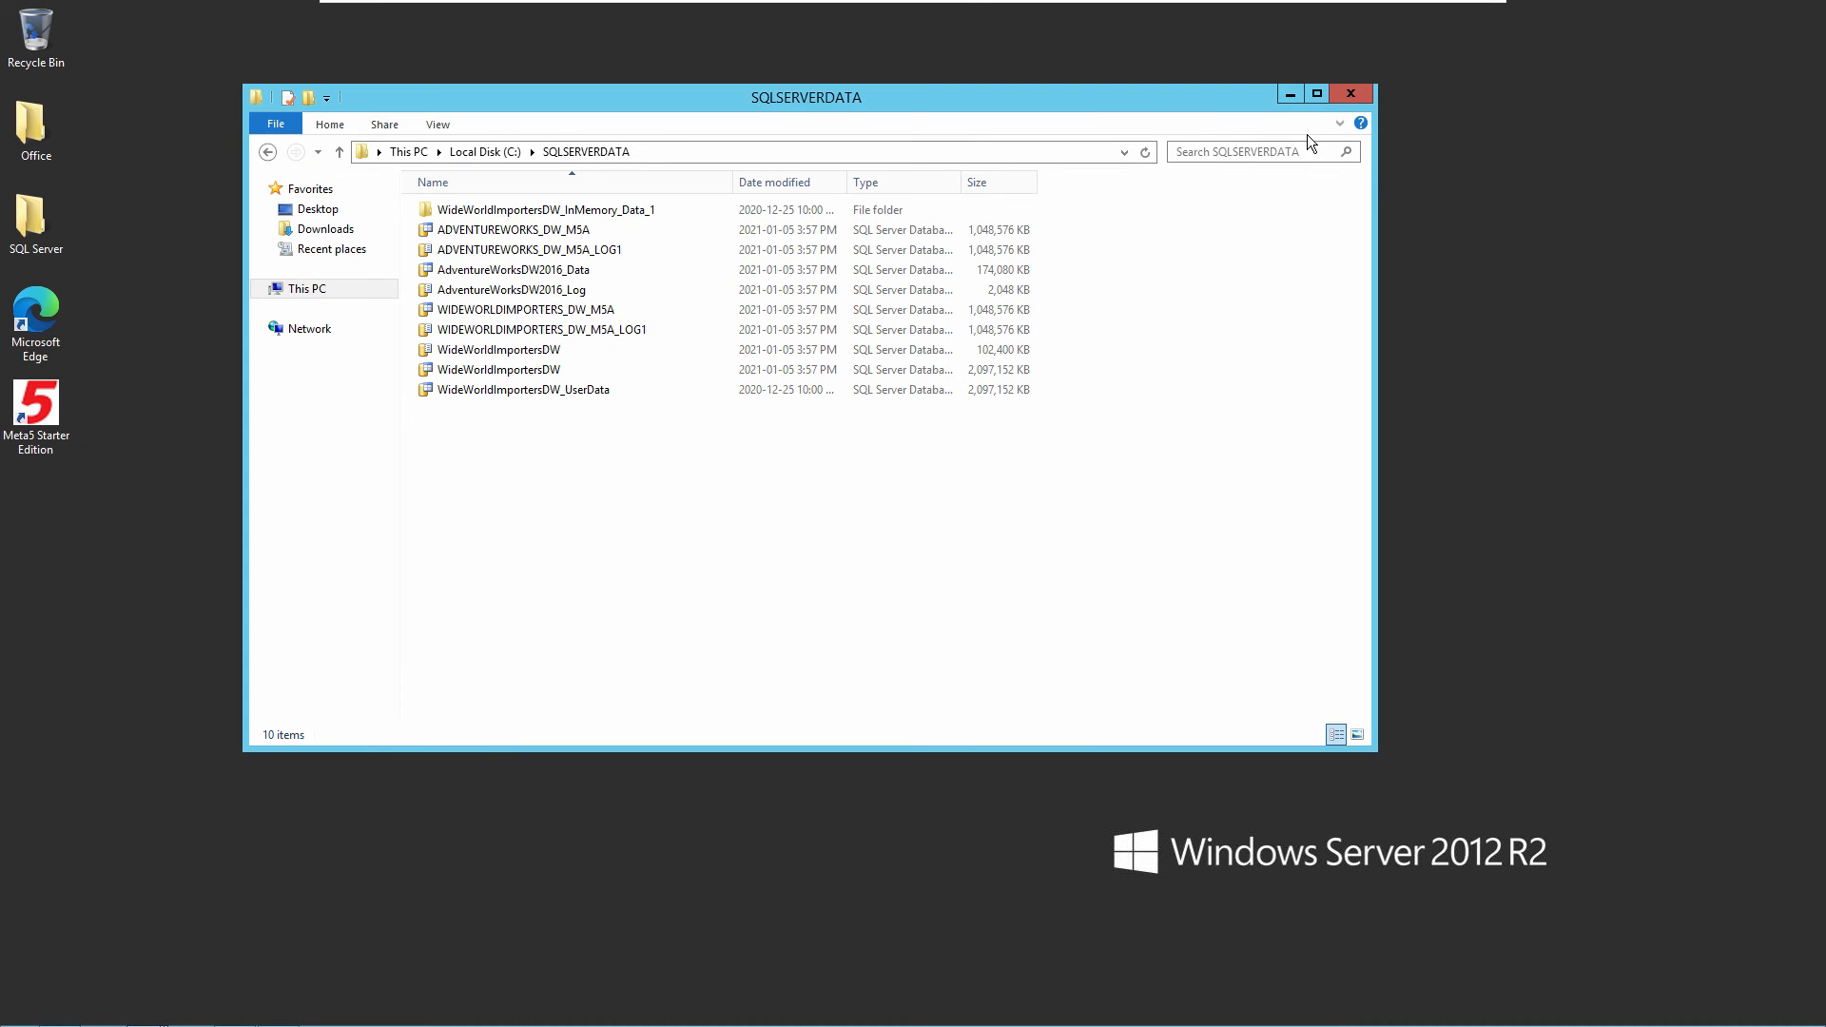
- Minimise the SQLSERVERDATA window, start Meta5 Starter Edition from the desktop, and log in with user ID guest and the account password
click(1289, 97)
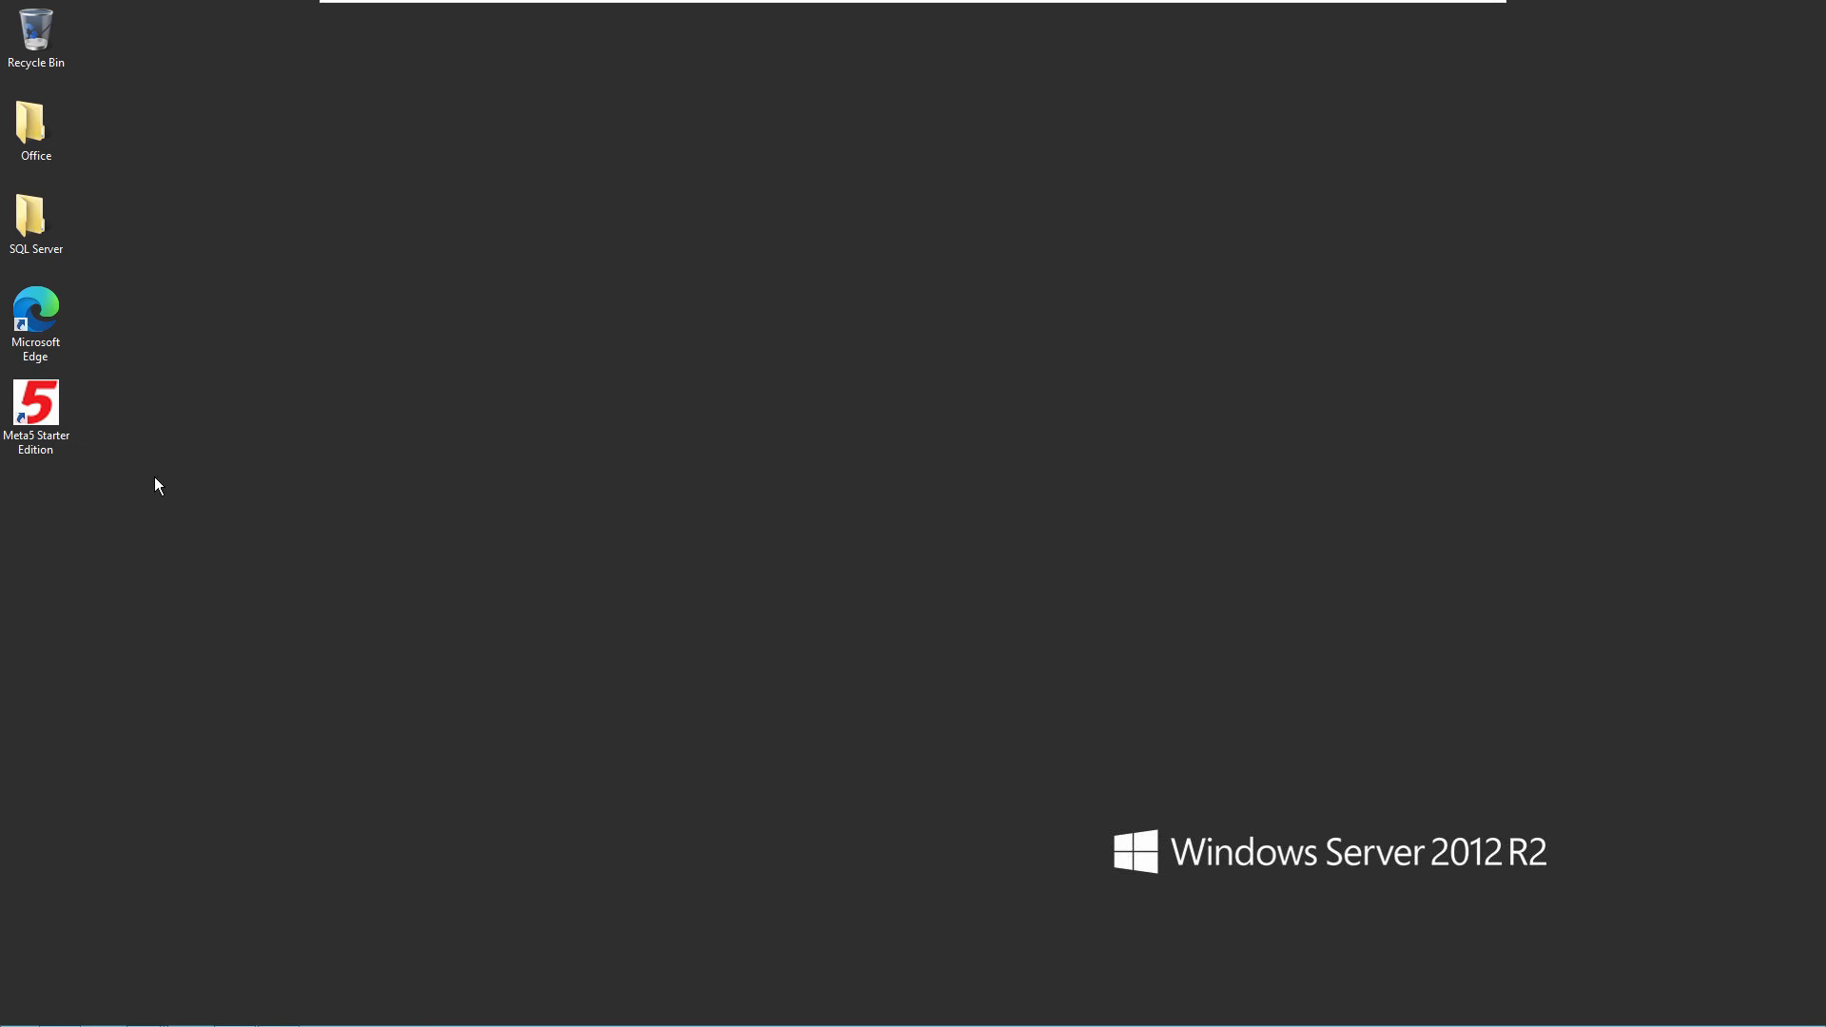
double_click(44, 416)
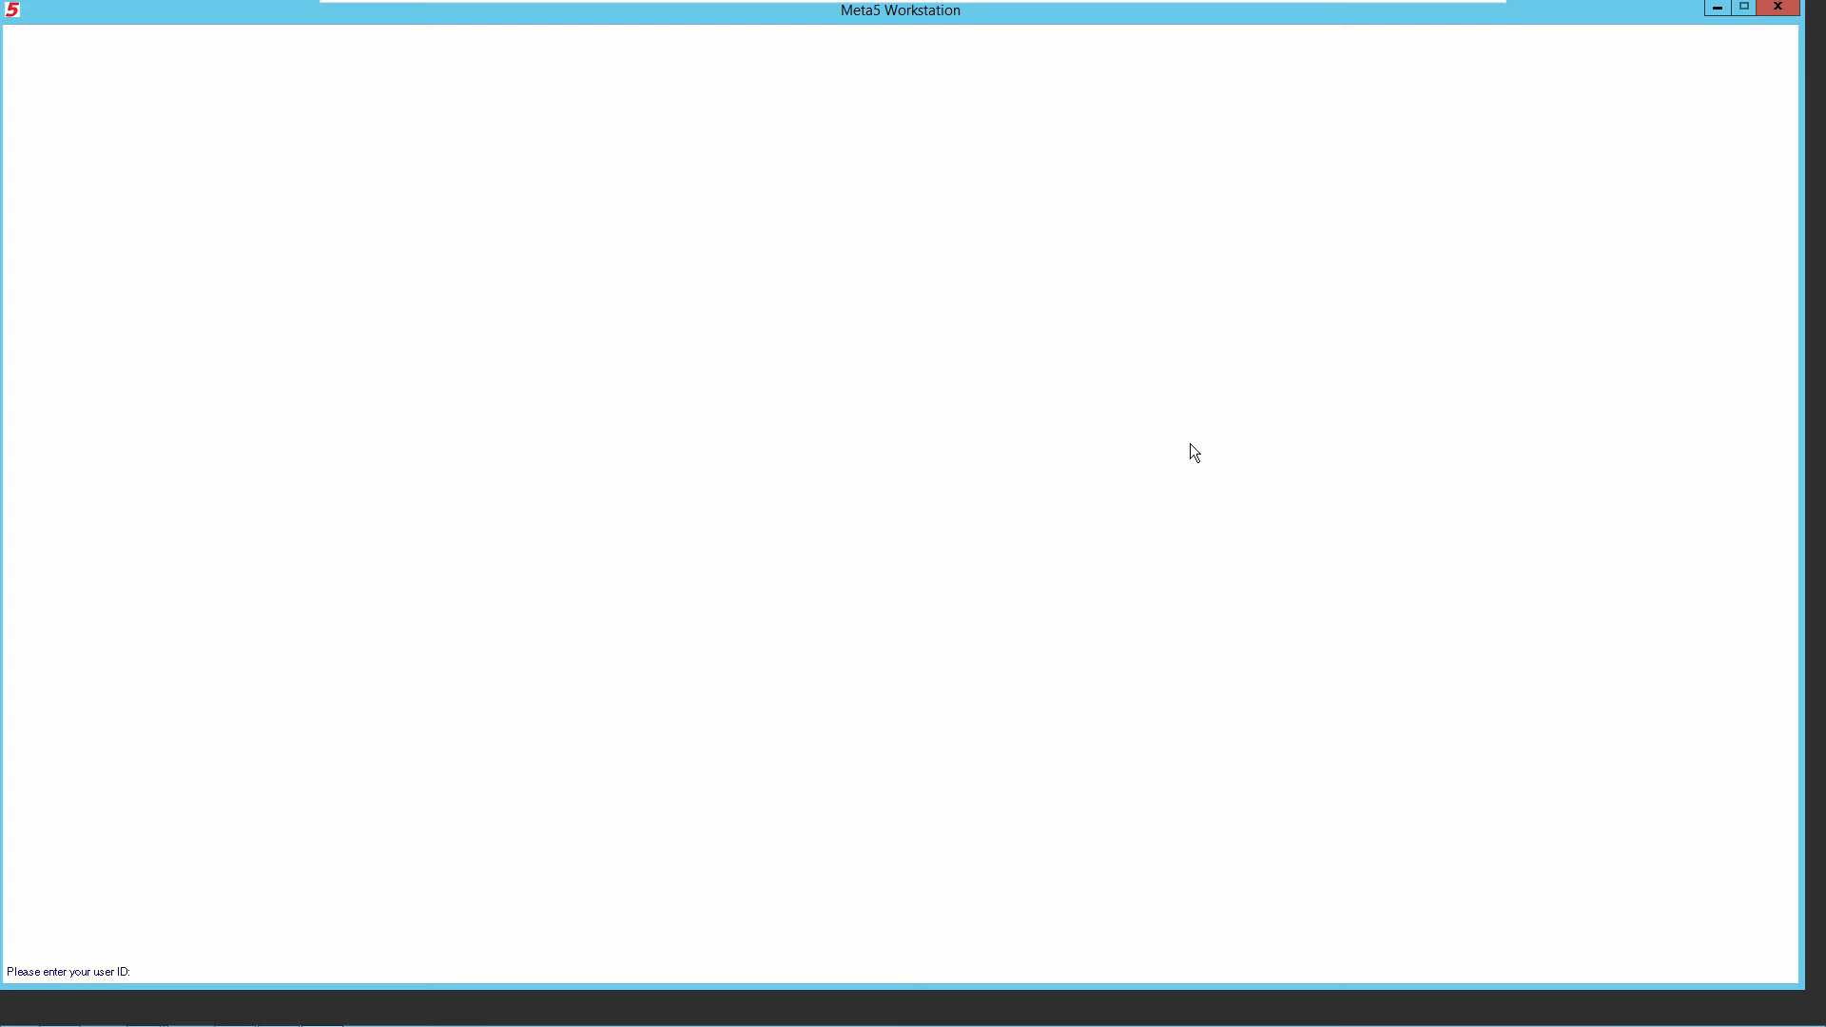
text(guest)
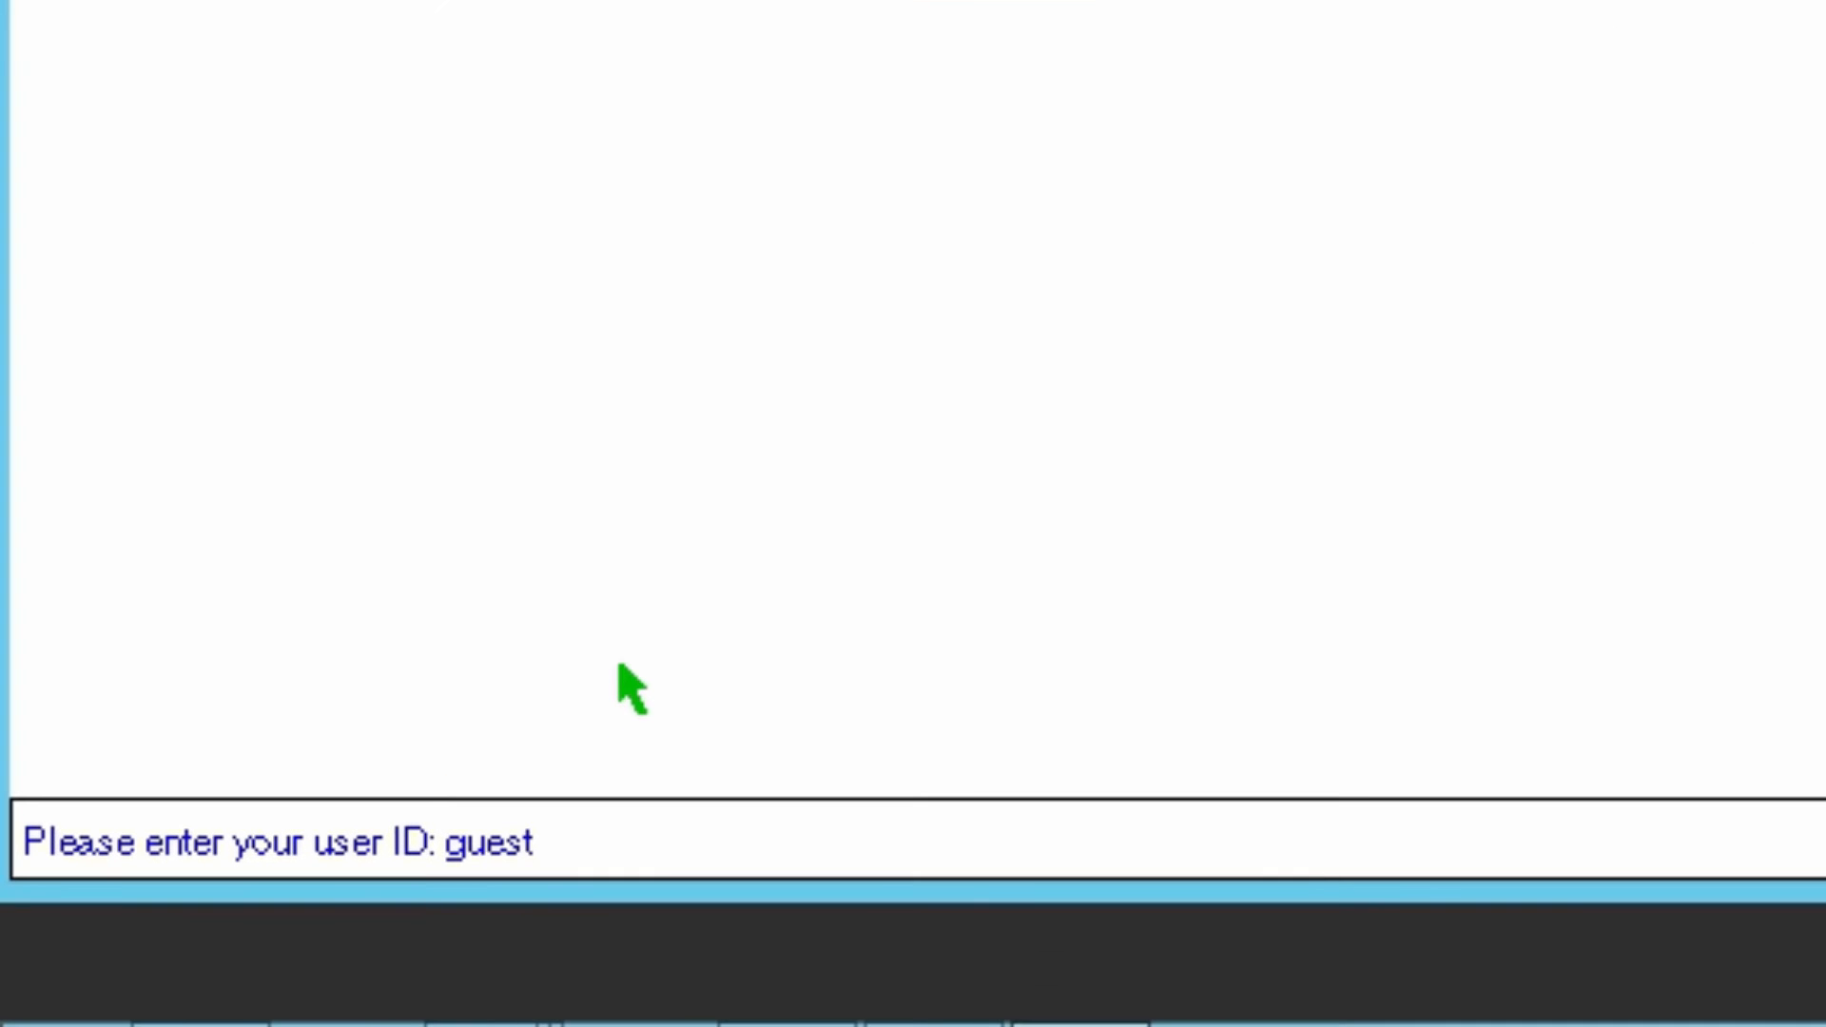
key(Return)
text(****)
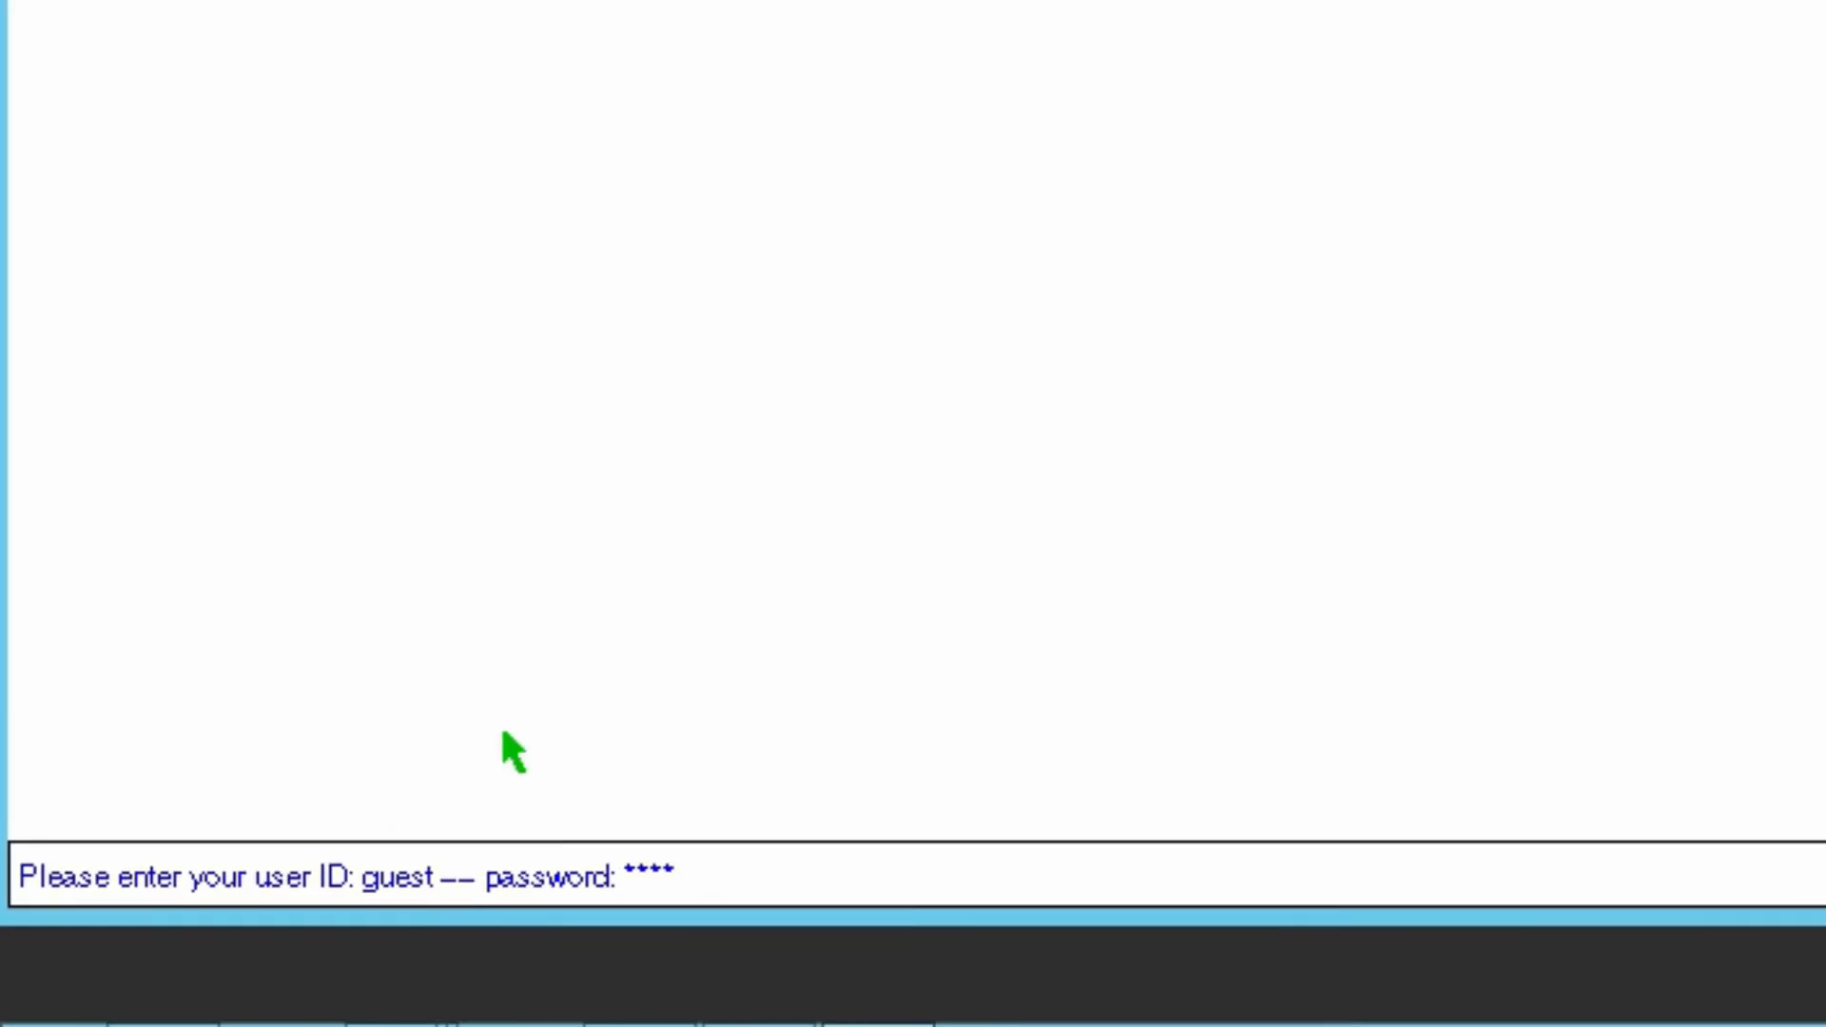
key(Return)
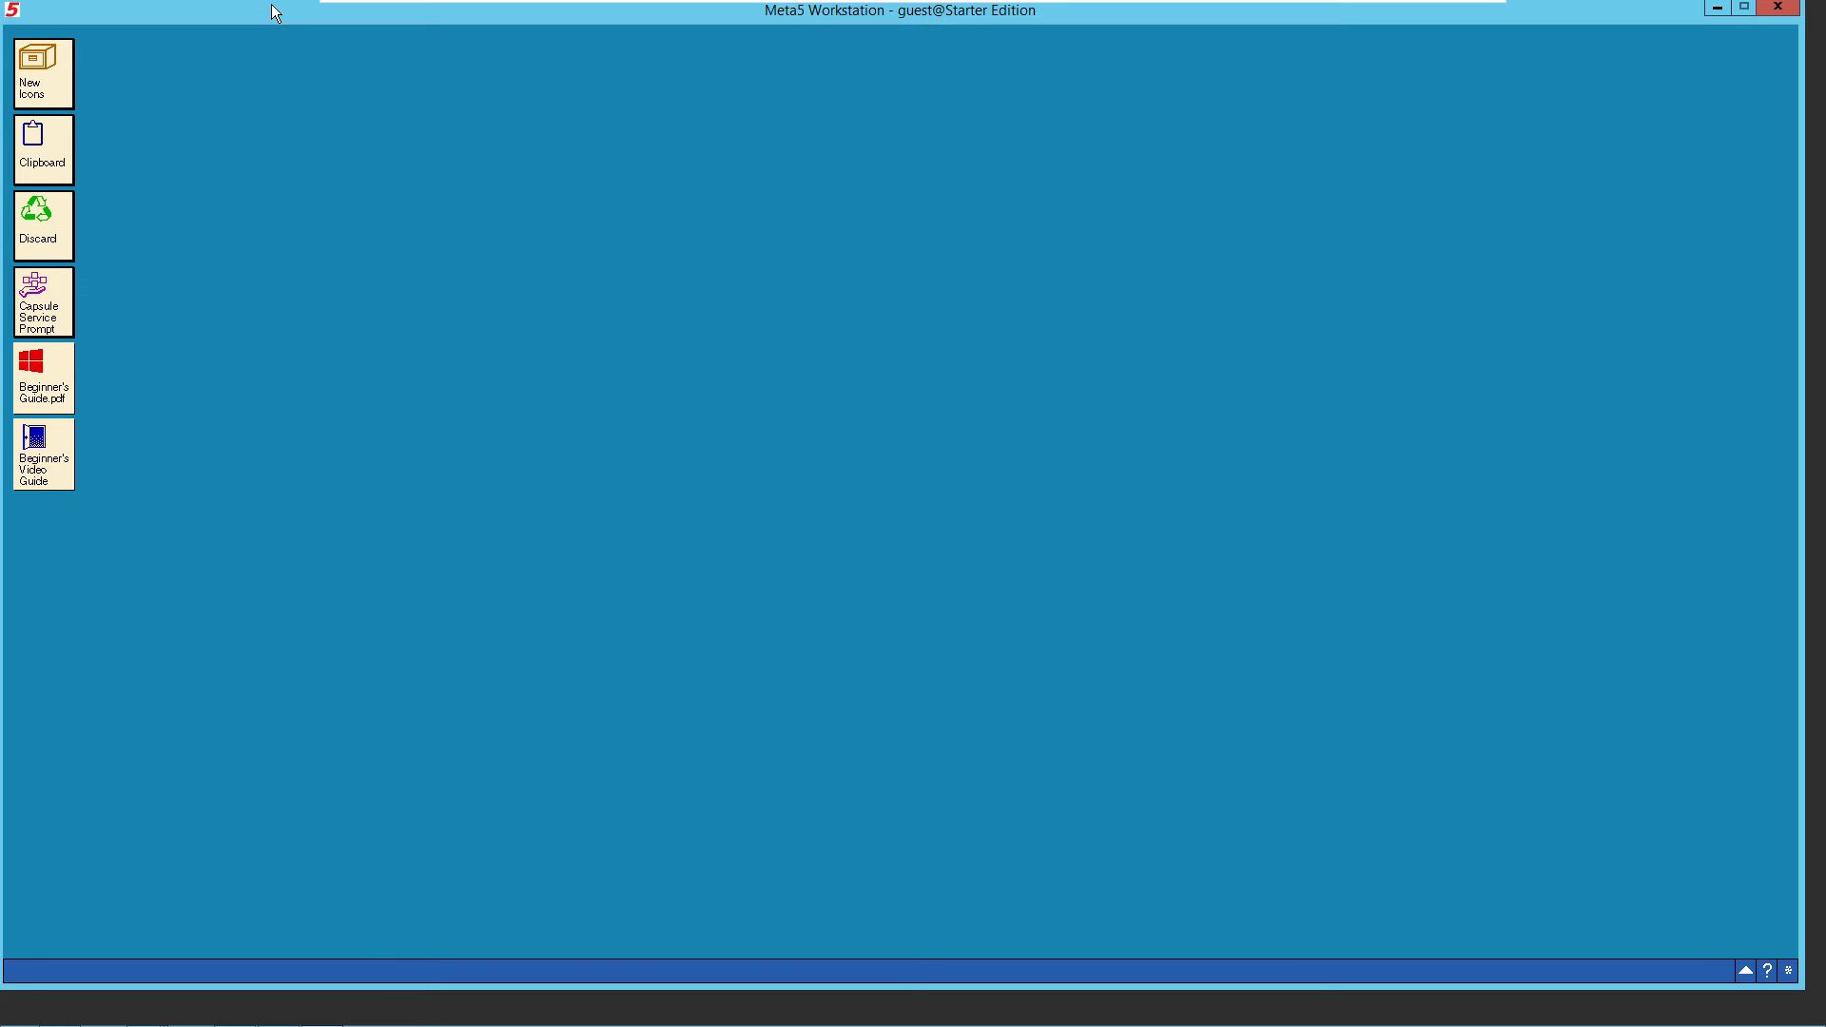
- Arrange the Meta5 Workstation window and a narrowed a01-MSFT-Meta5-Demos folder window side by side
mouse_move(271, 3)
mouse_down()
mouse_move(555, 36)
mouse_move(1017, 9)
mouse_up()
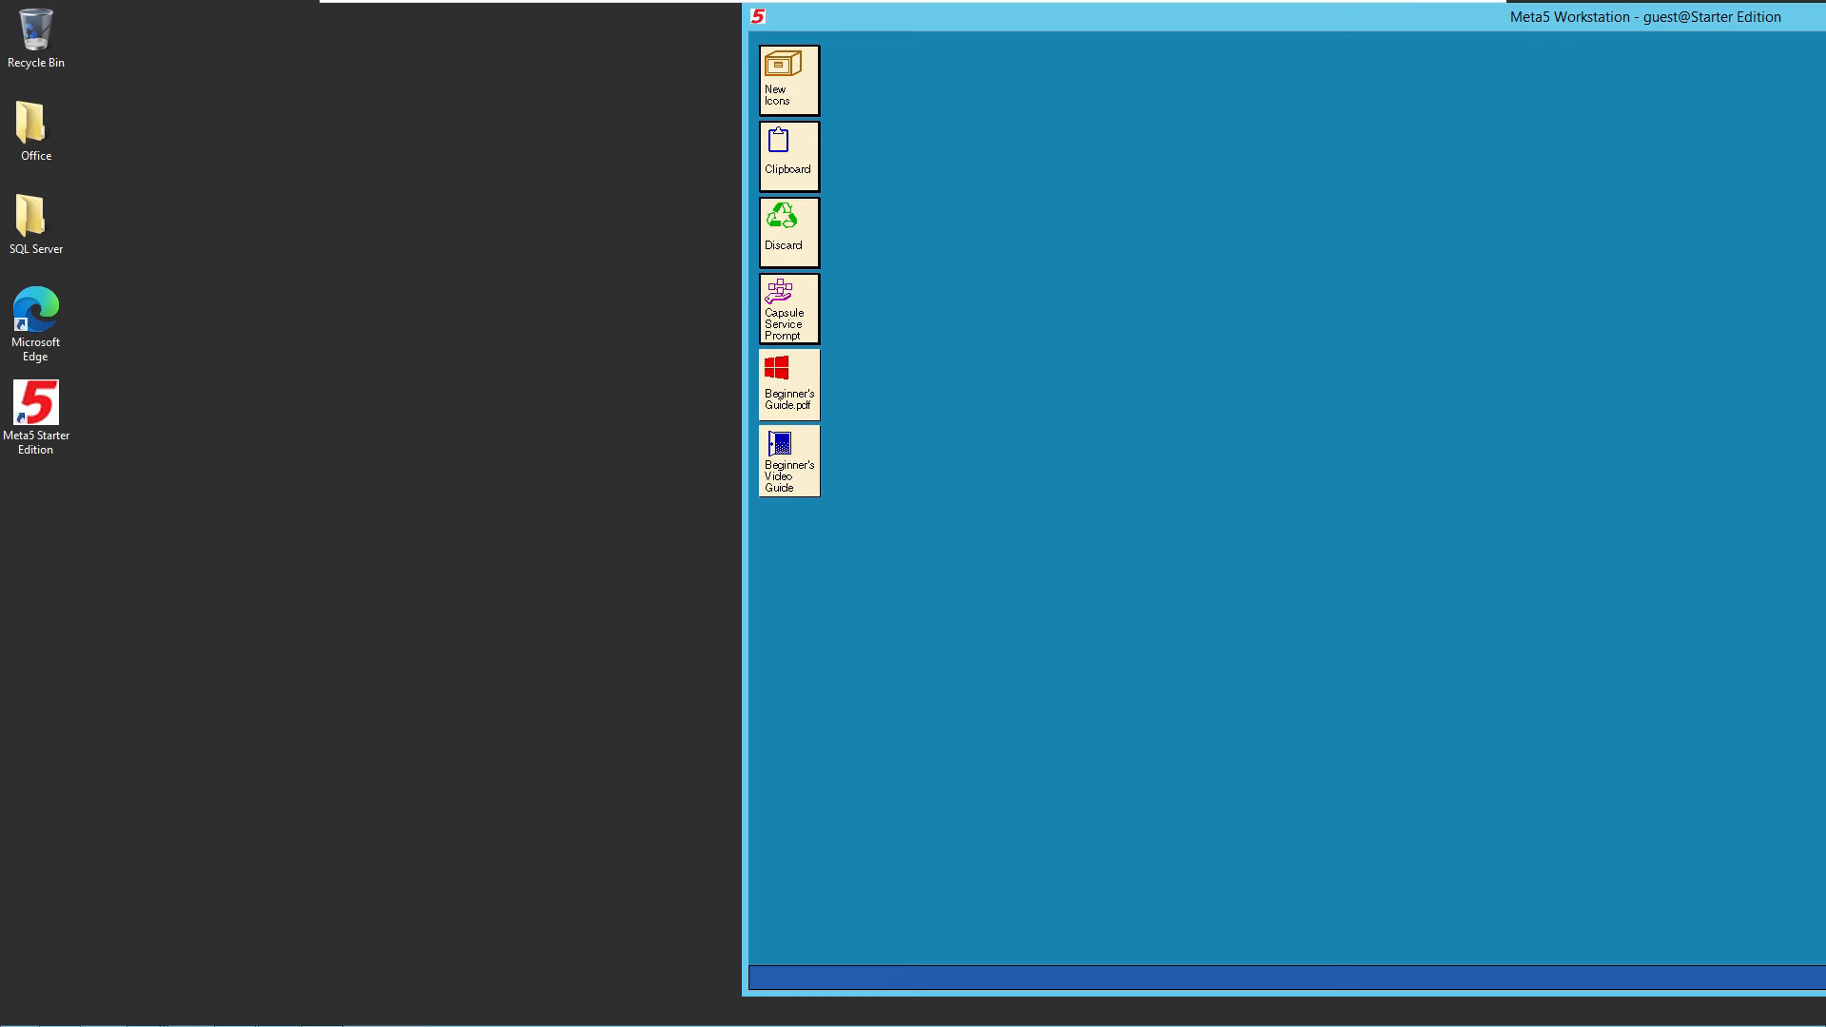
click(142, 1013)
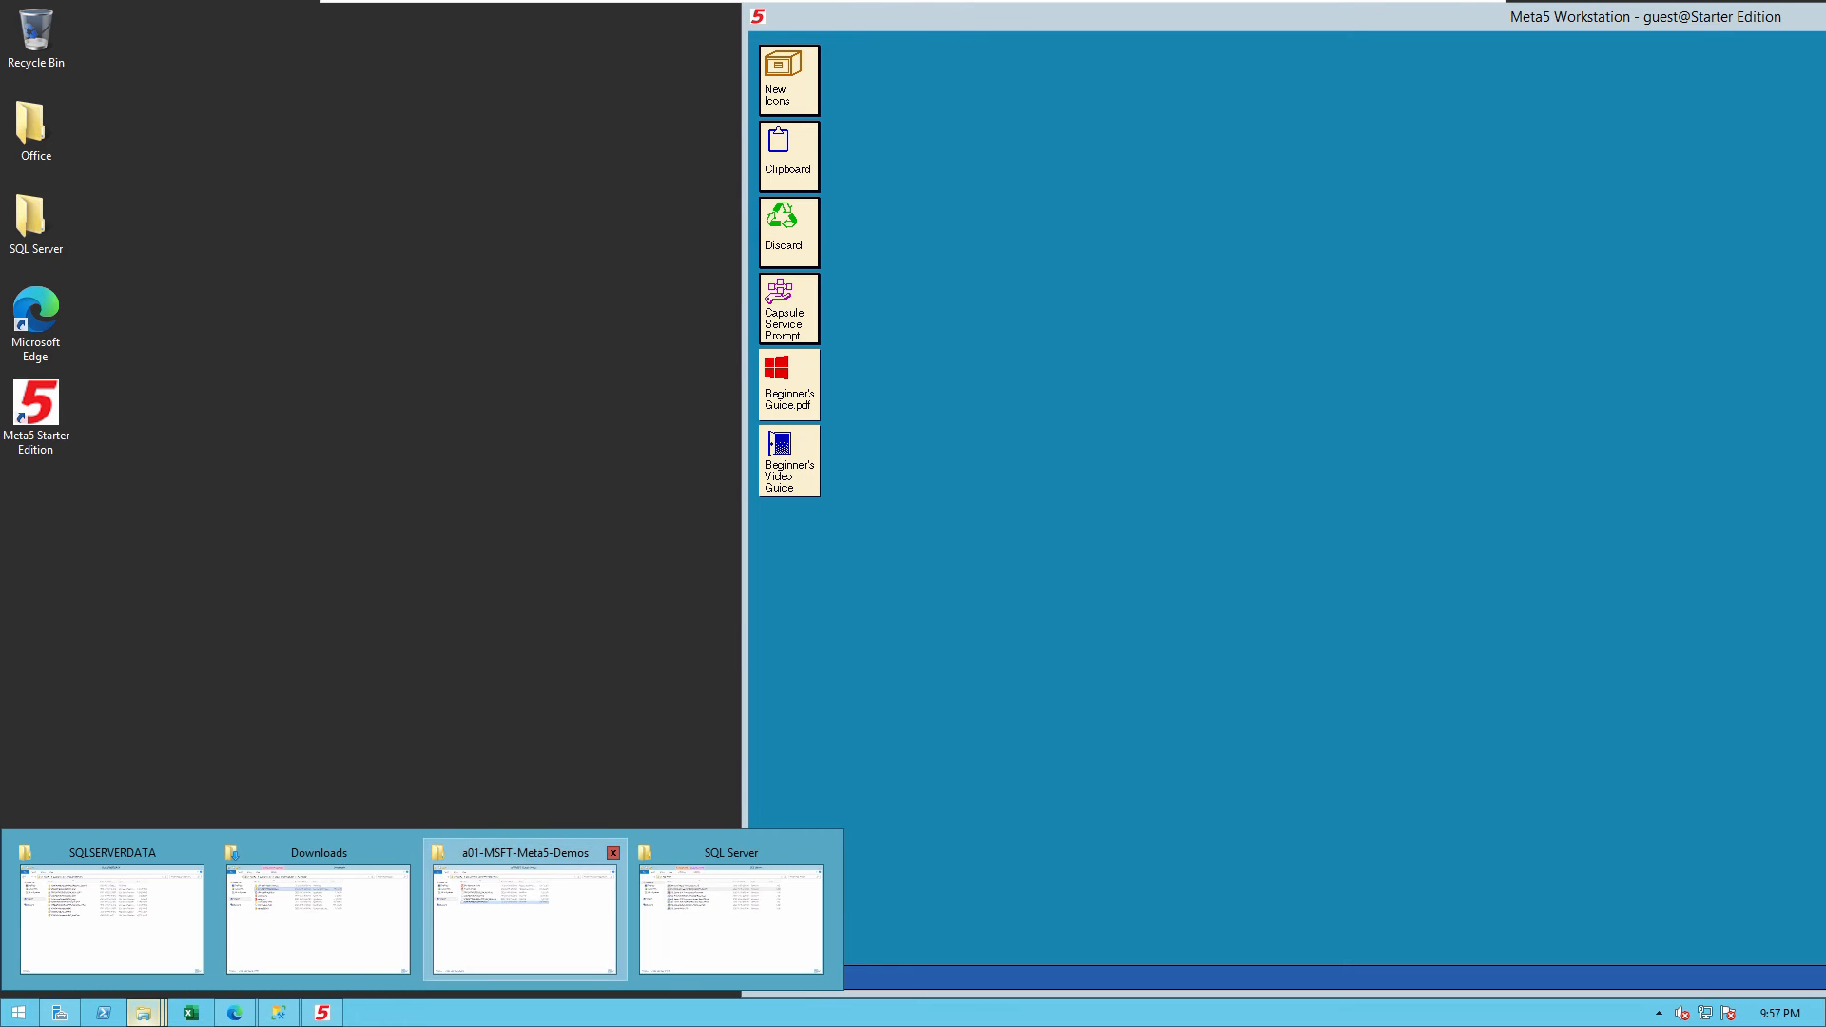
click(524, 913)
drag(880, 146, 646, 103)
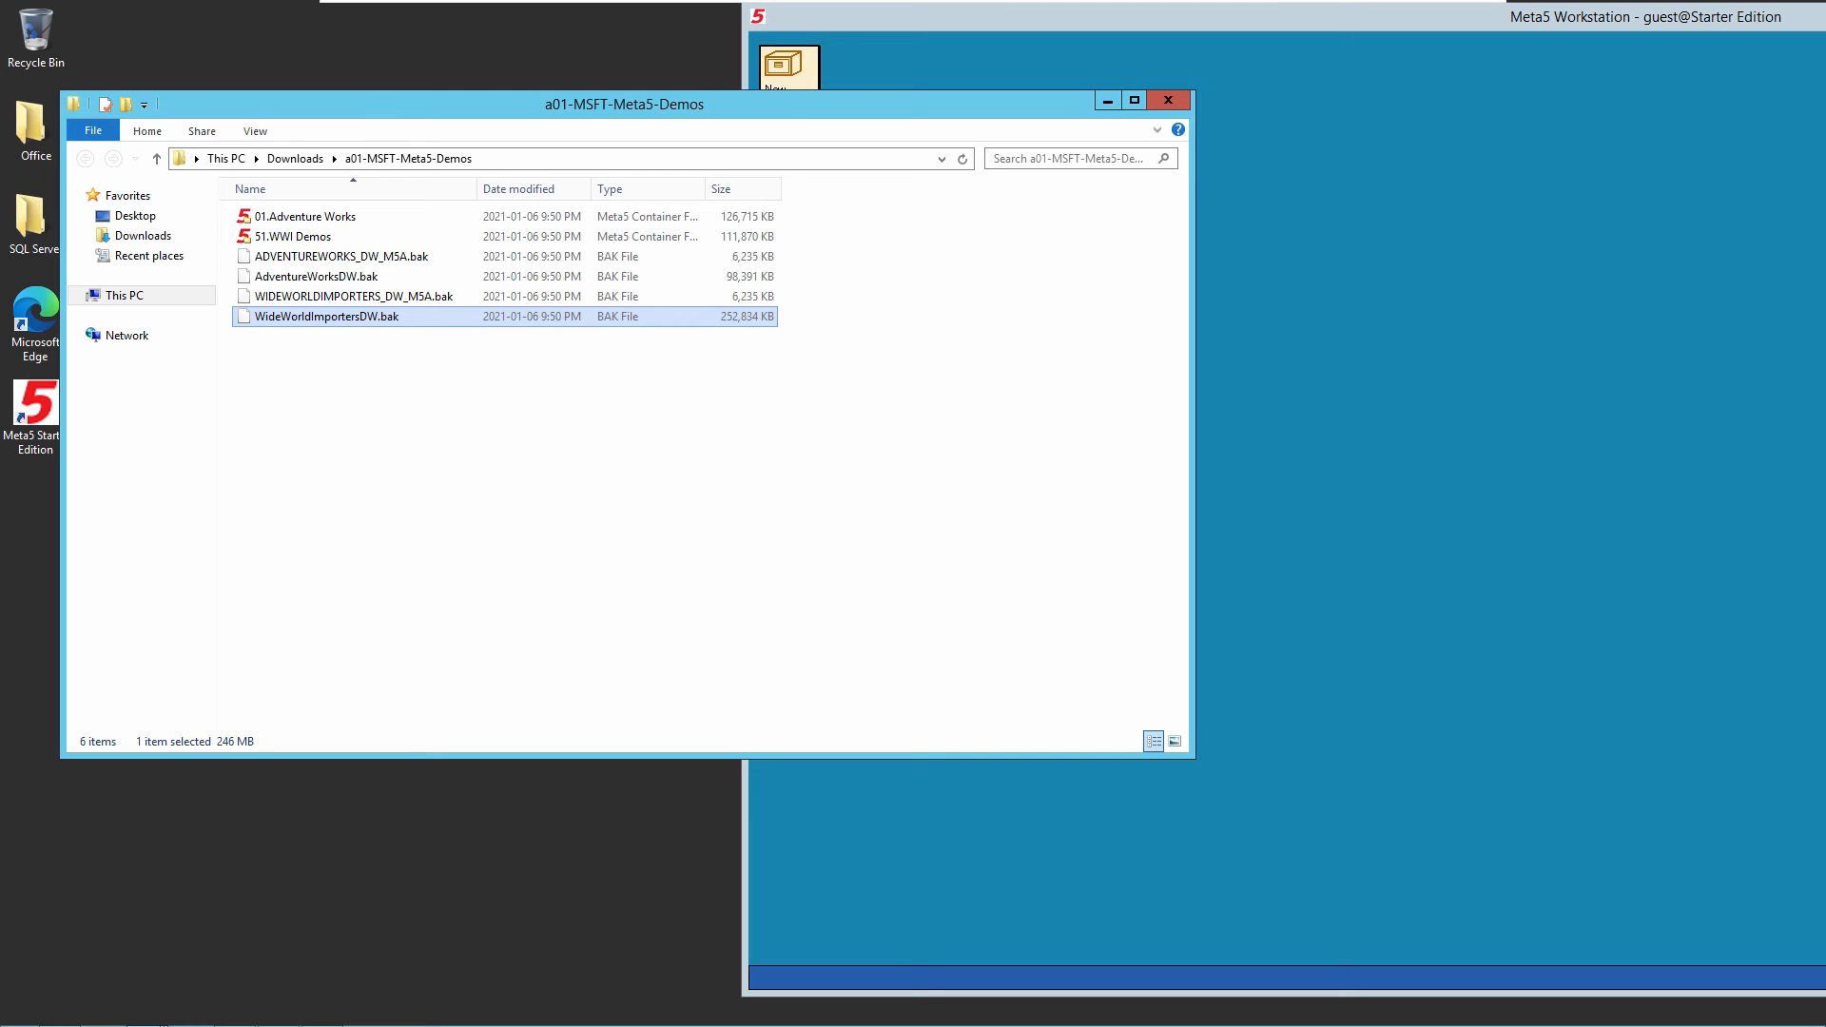
drag(1192, 757, 690, 751)
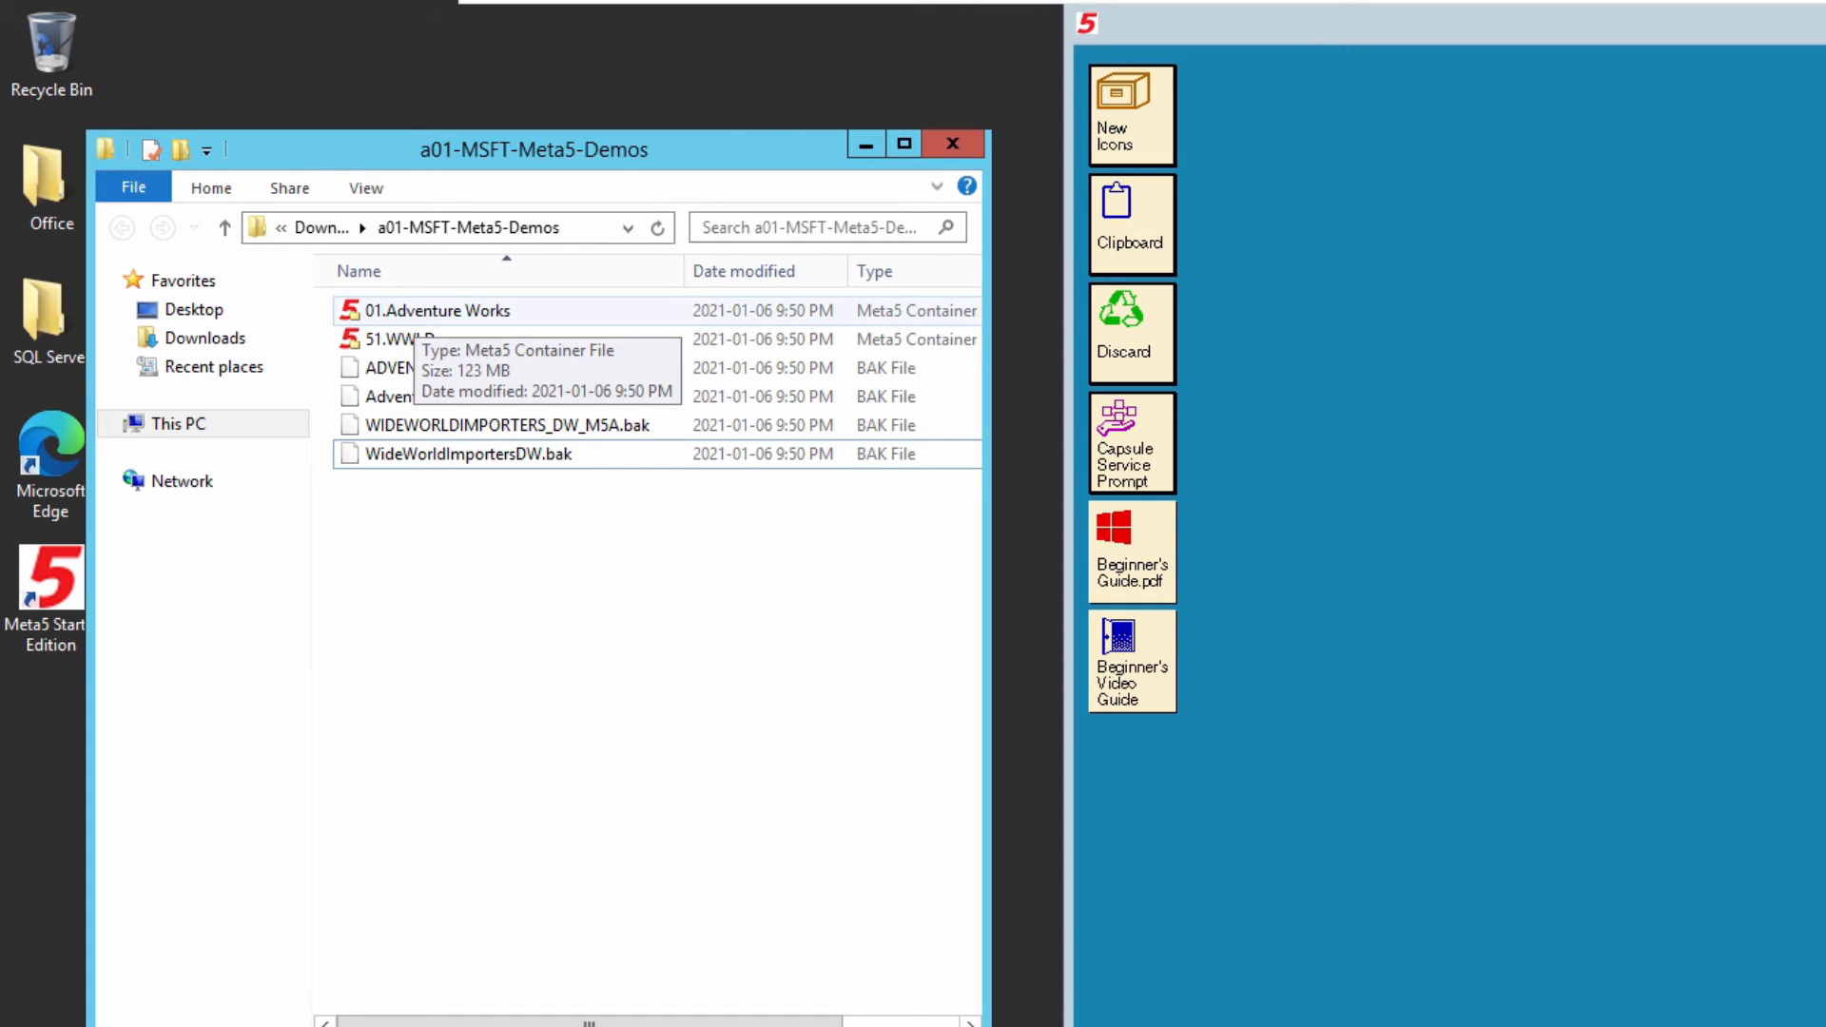
- Copy the 01.Adventure Works container file from the demos folder onto the Meta5 desktop and deselect its icon
click(414, 312)
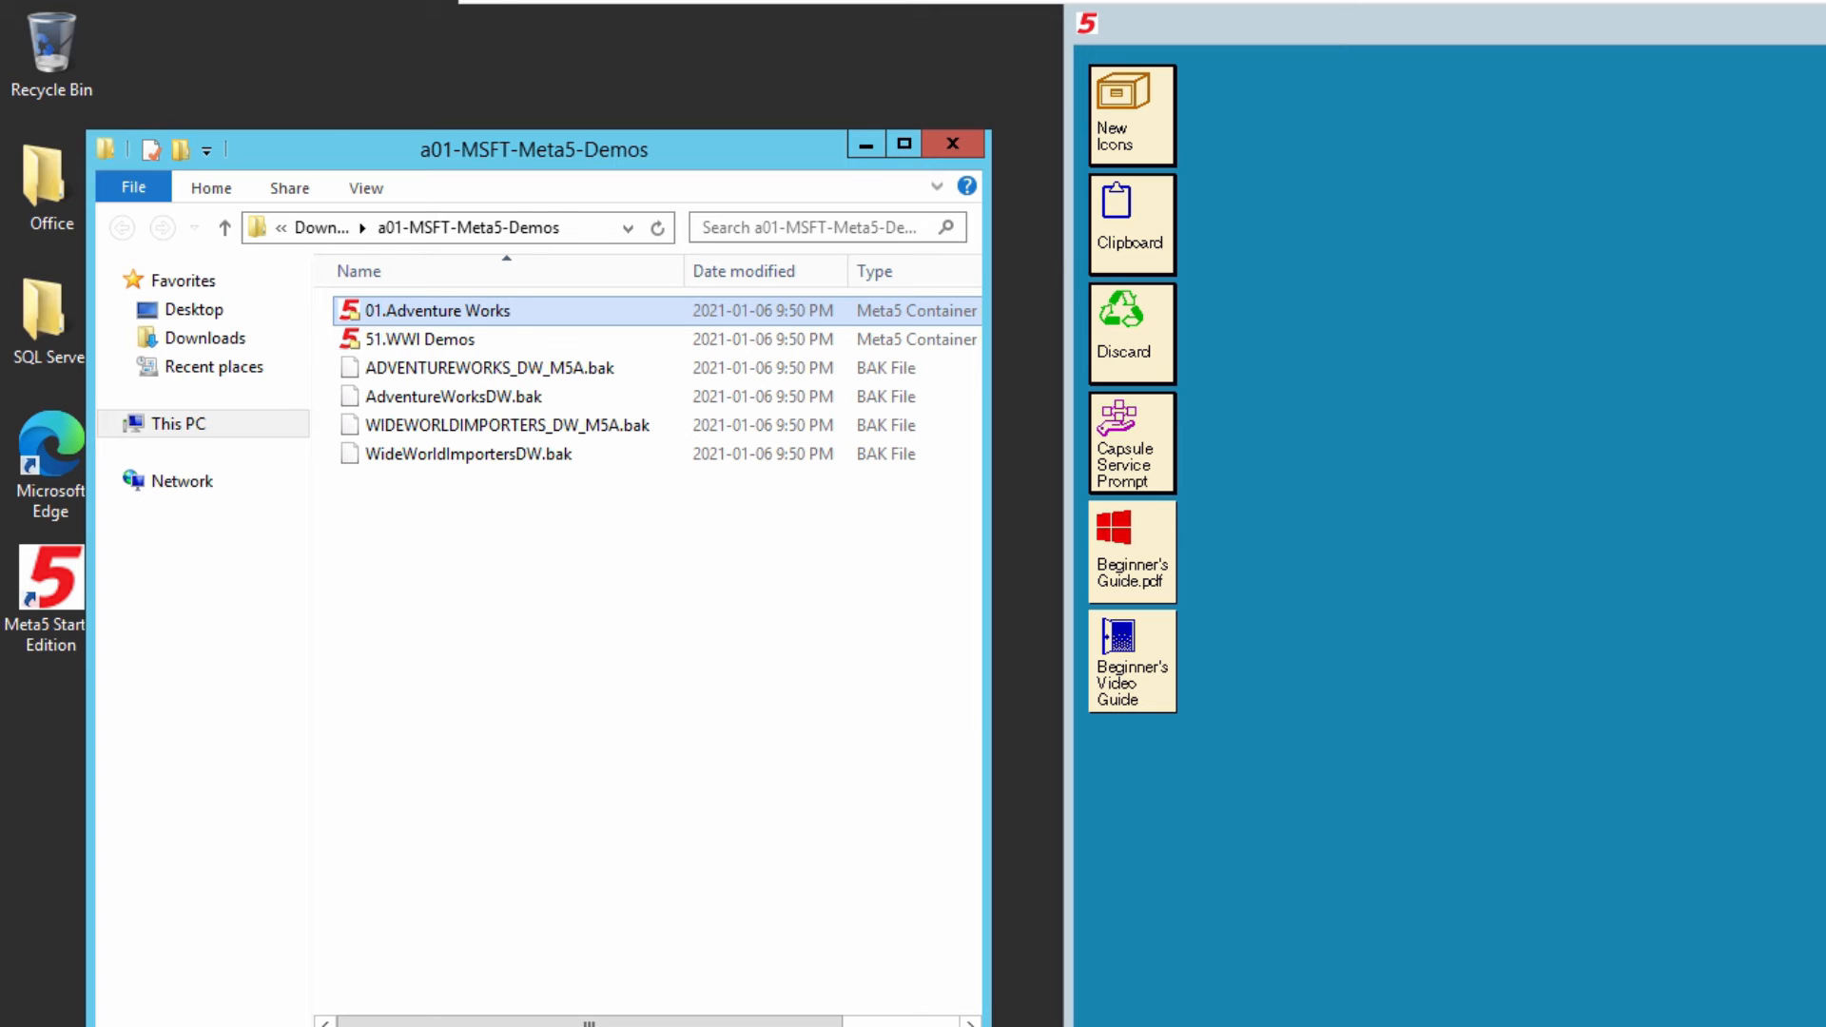
drag(439, 310, 1312, 485)
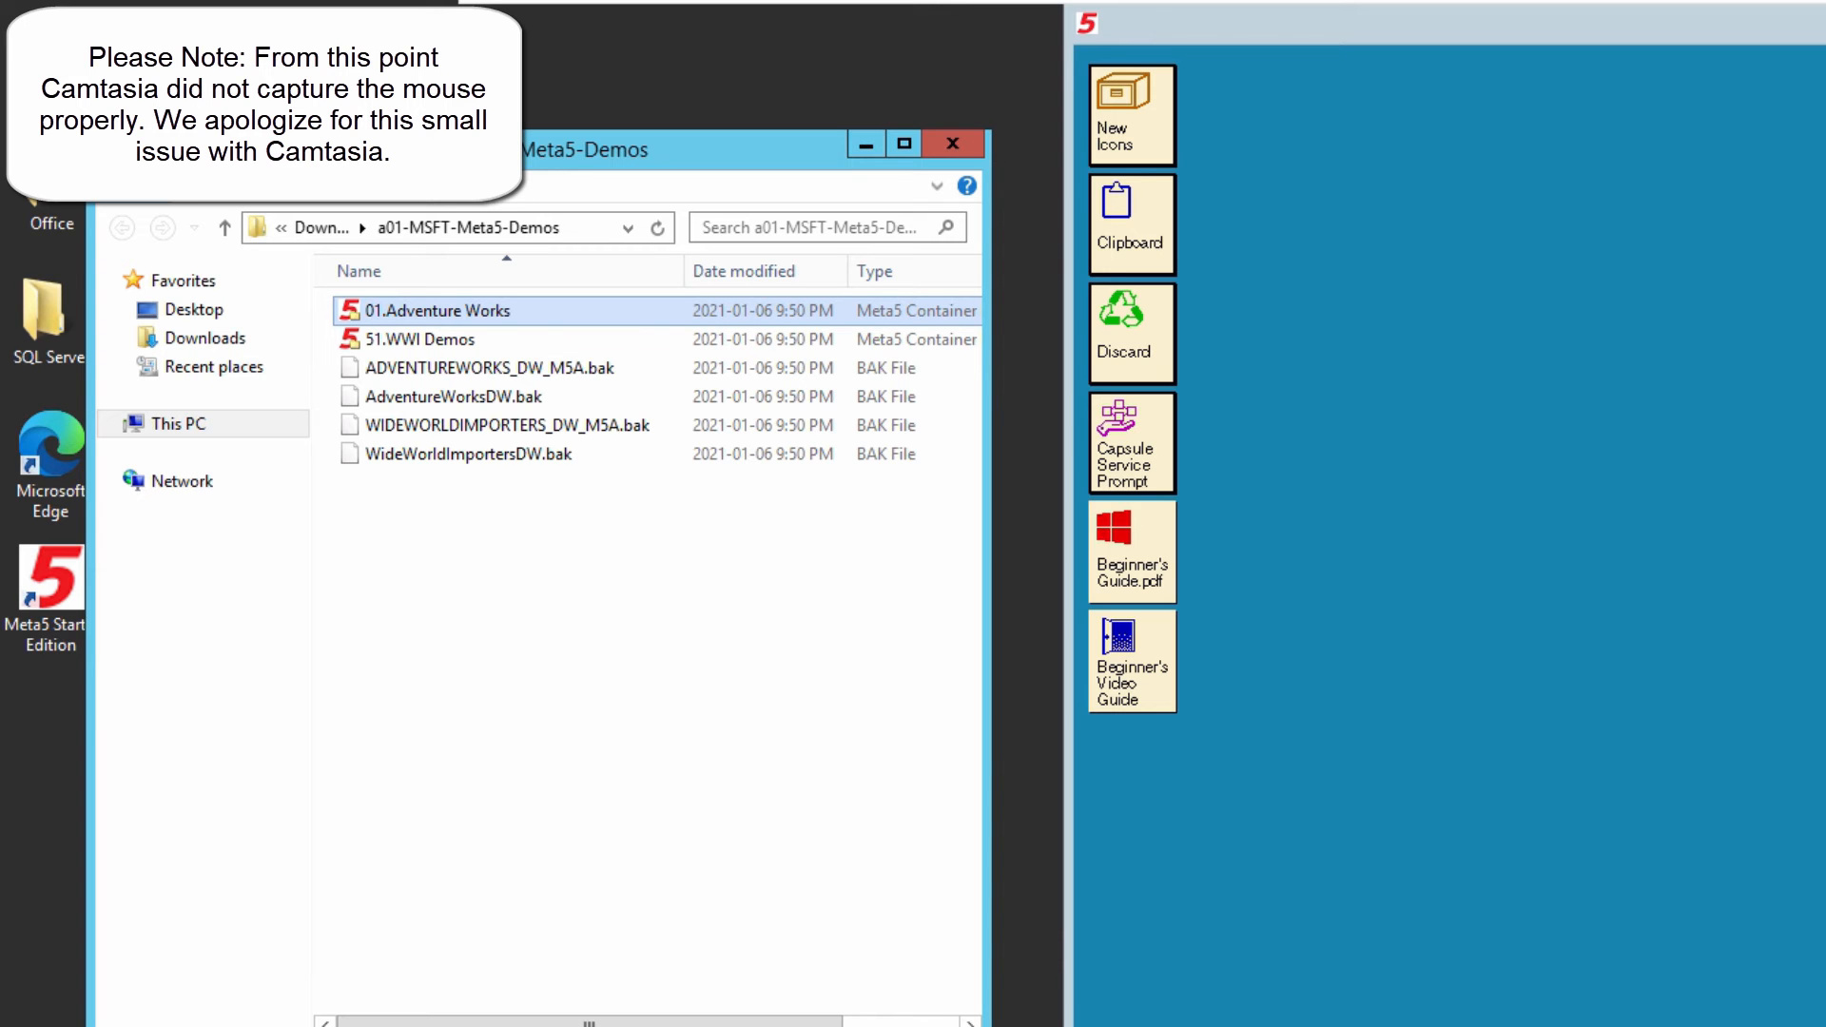
drag(438, 311, 1721, 444)
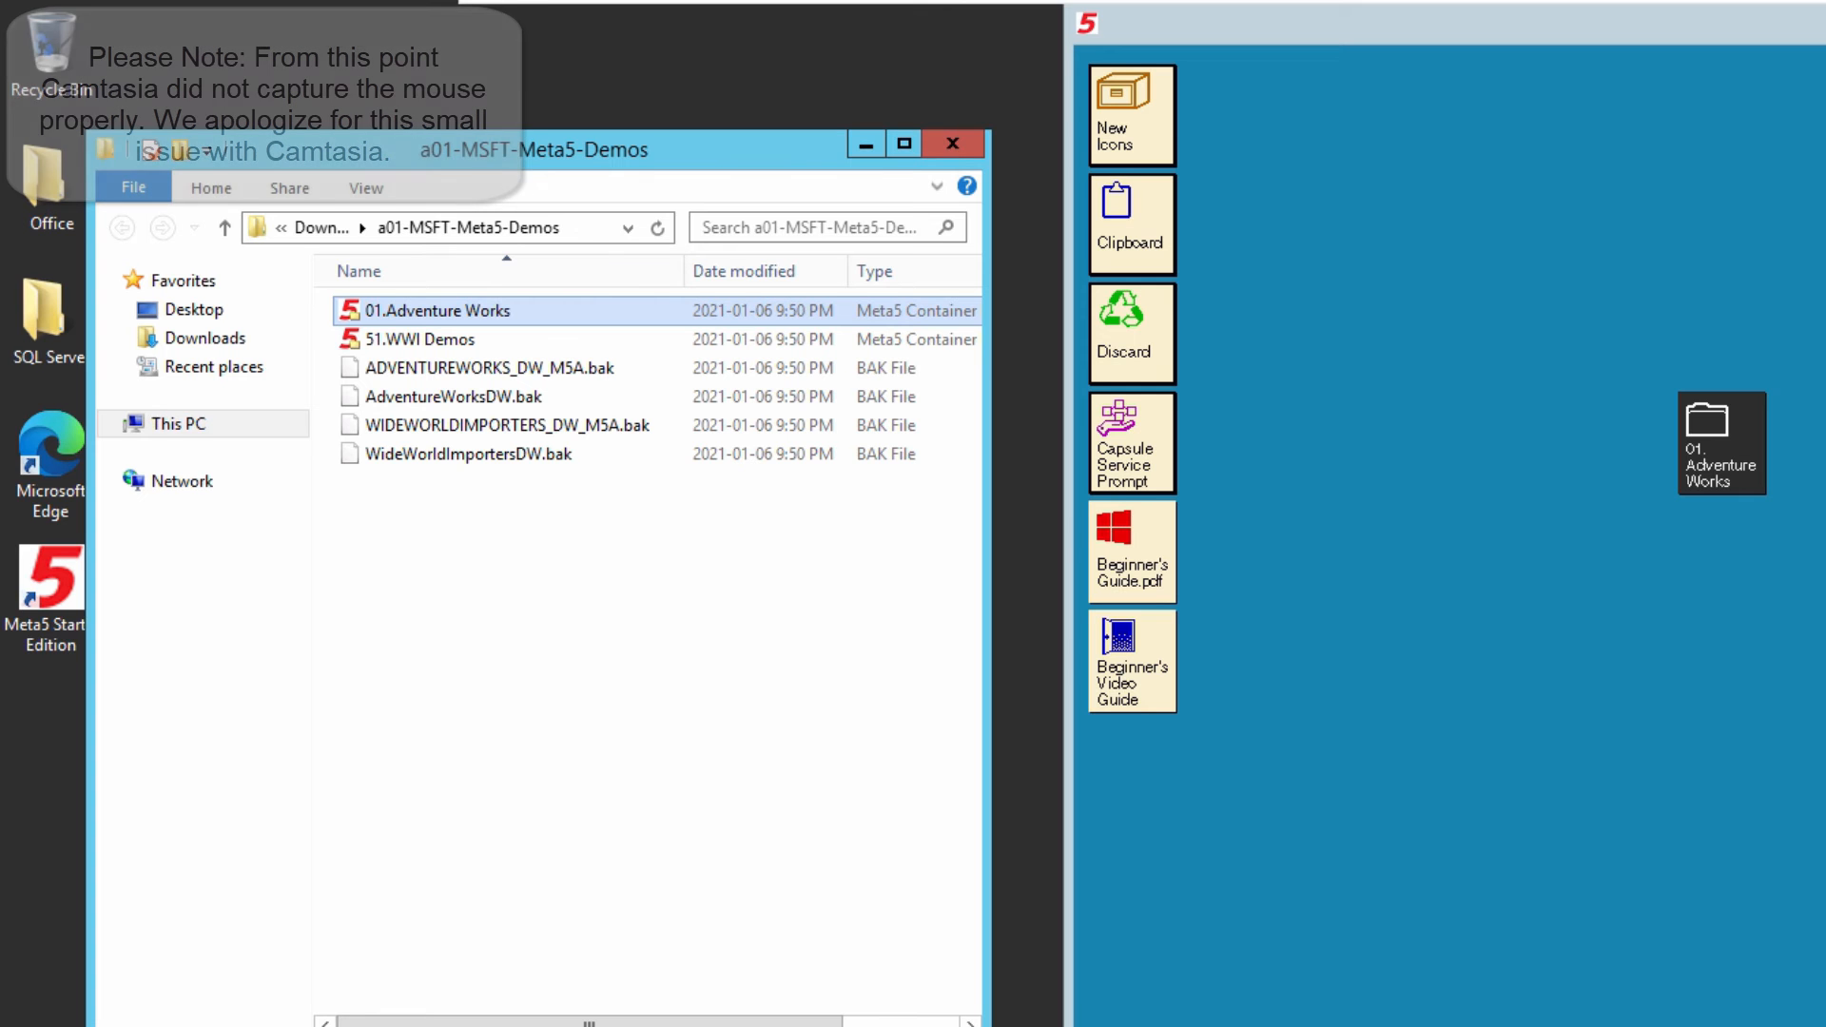
click(1597, 561)
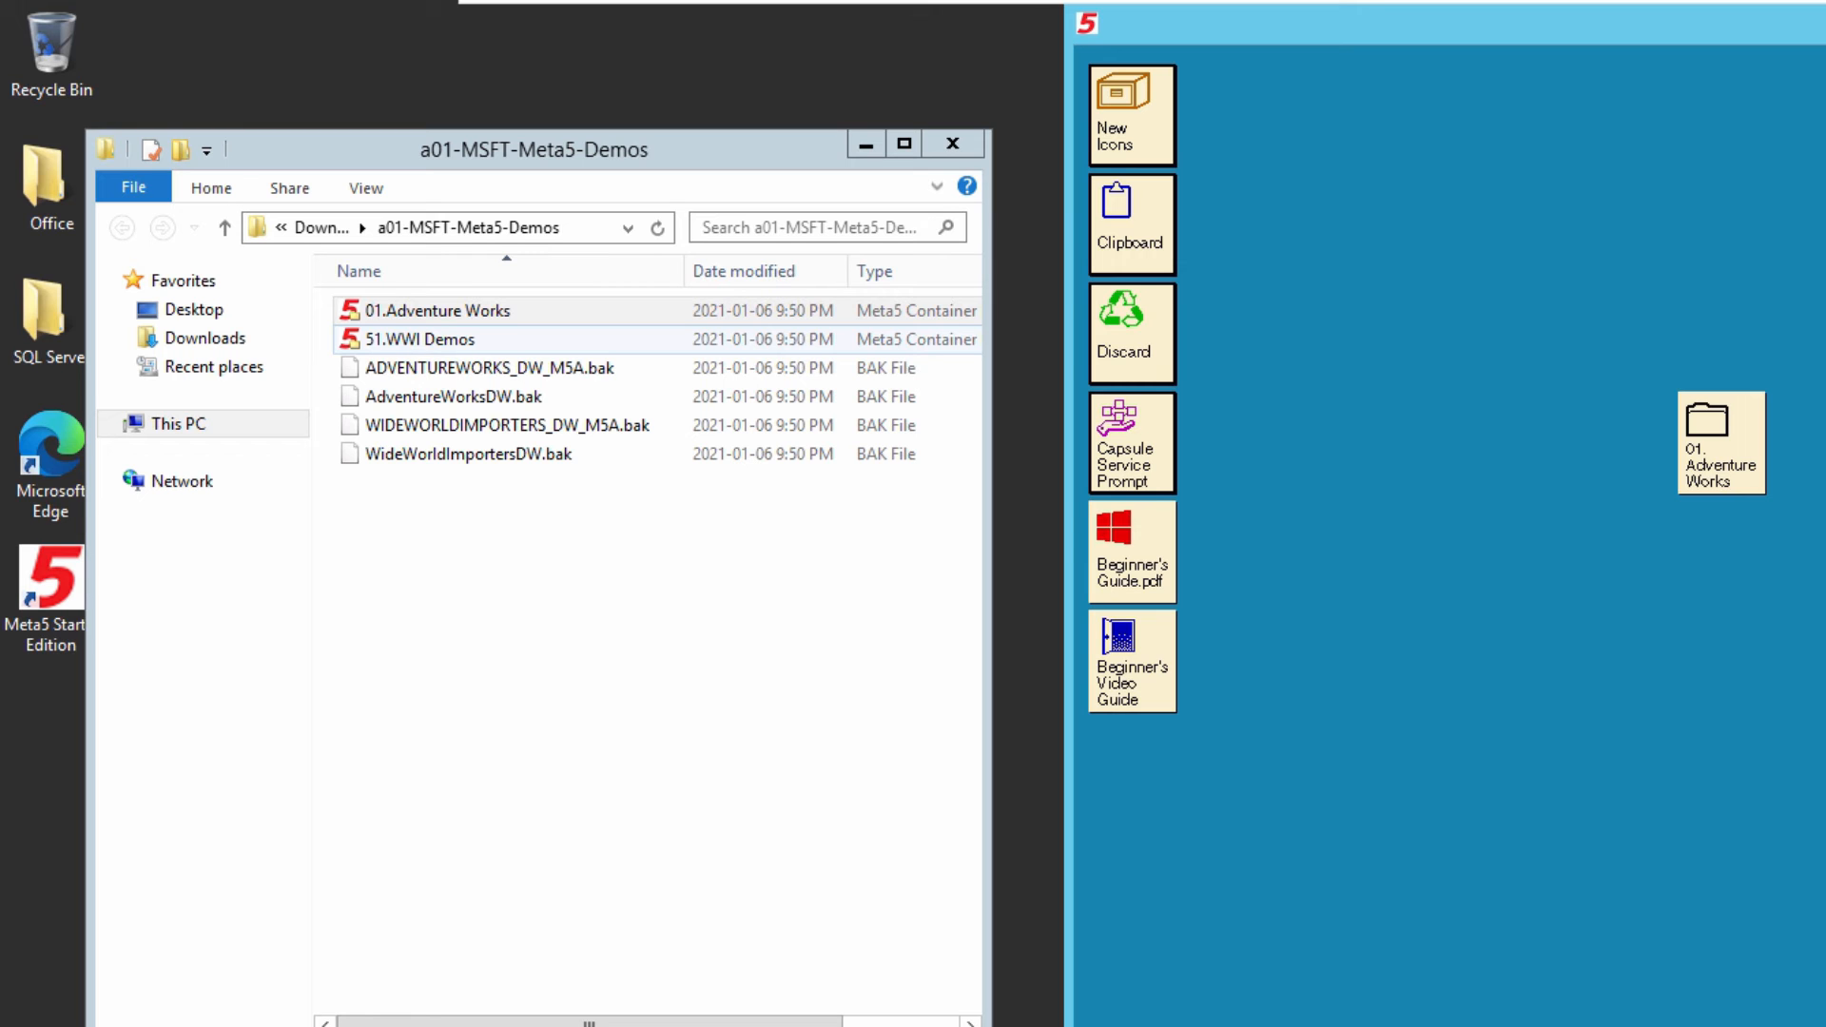
- Copy the 51.WWI Demos container file below 01.Adventure Works on the Meta5 desktop, and move the Meta5 window back over the folder window
double_click(420, 340)
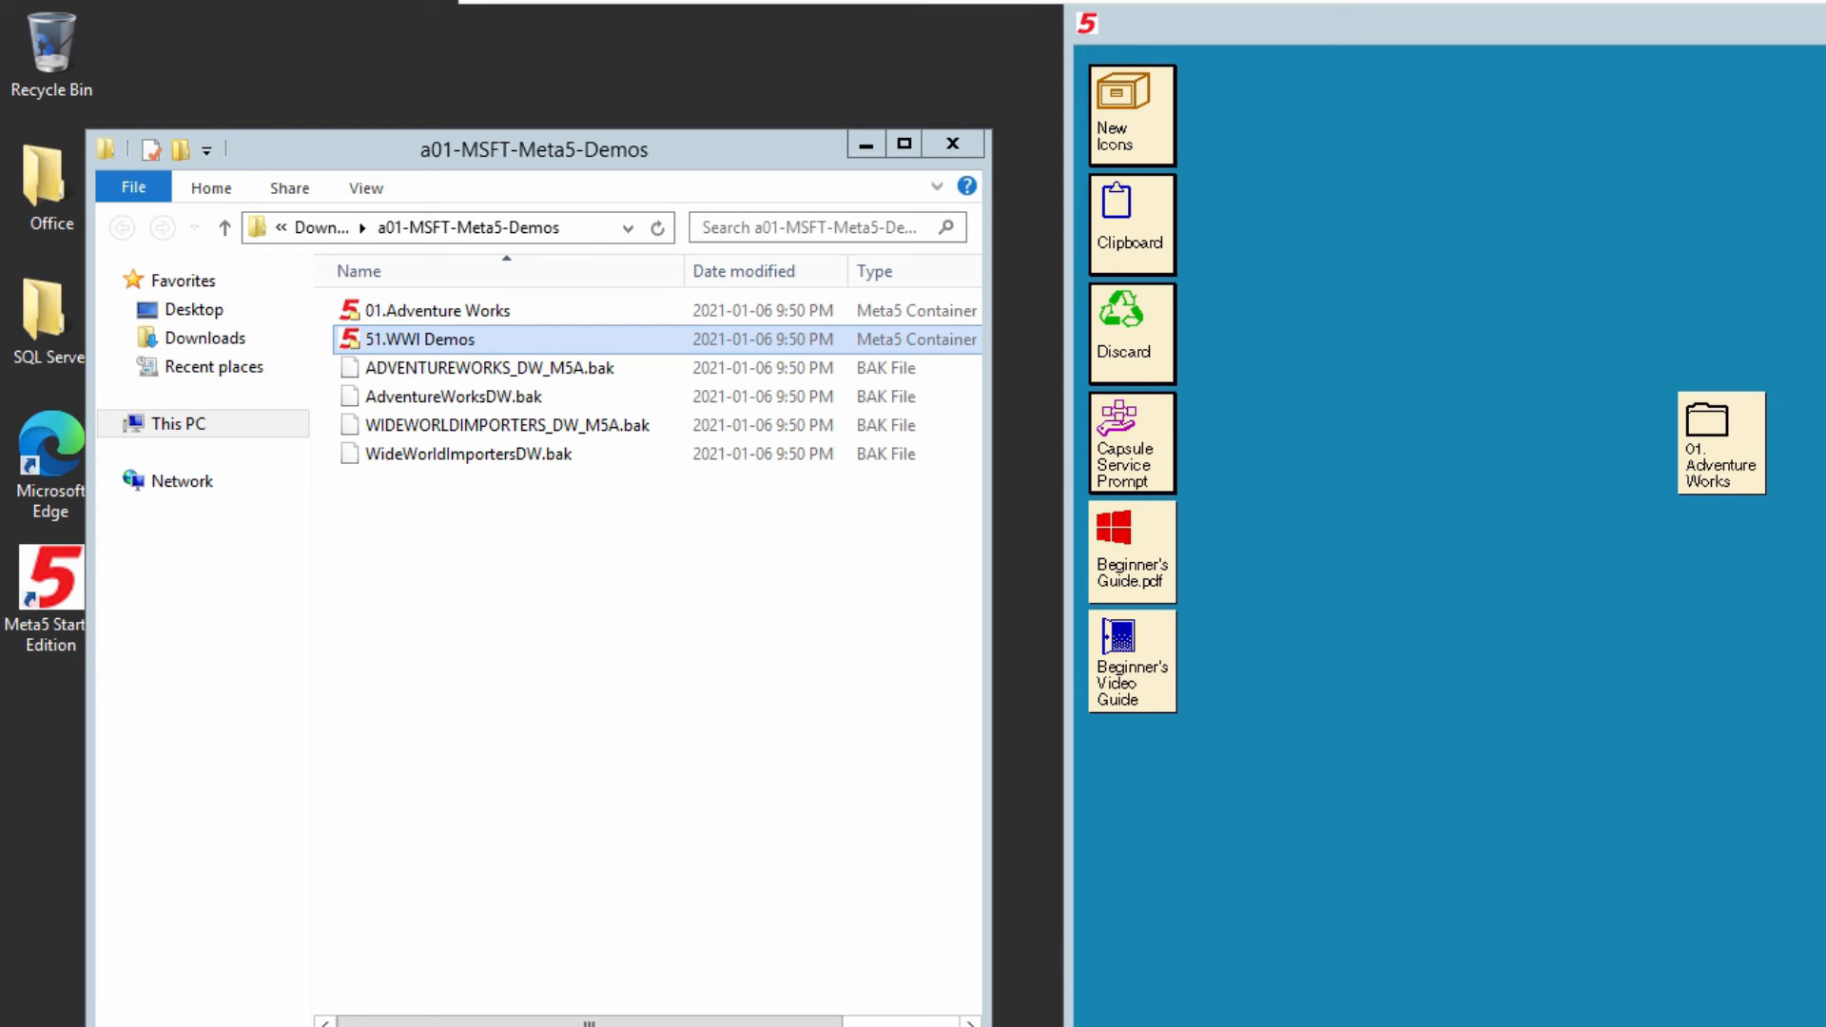
drag(419, 340, 1350, 552)
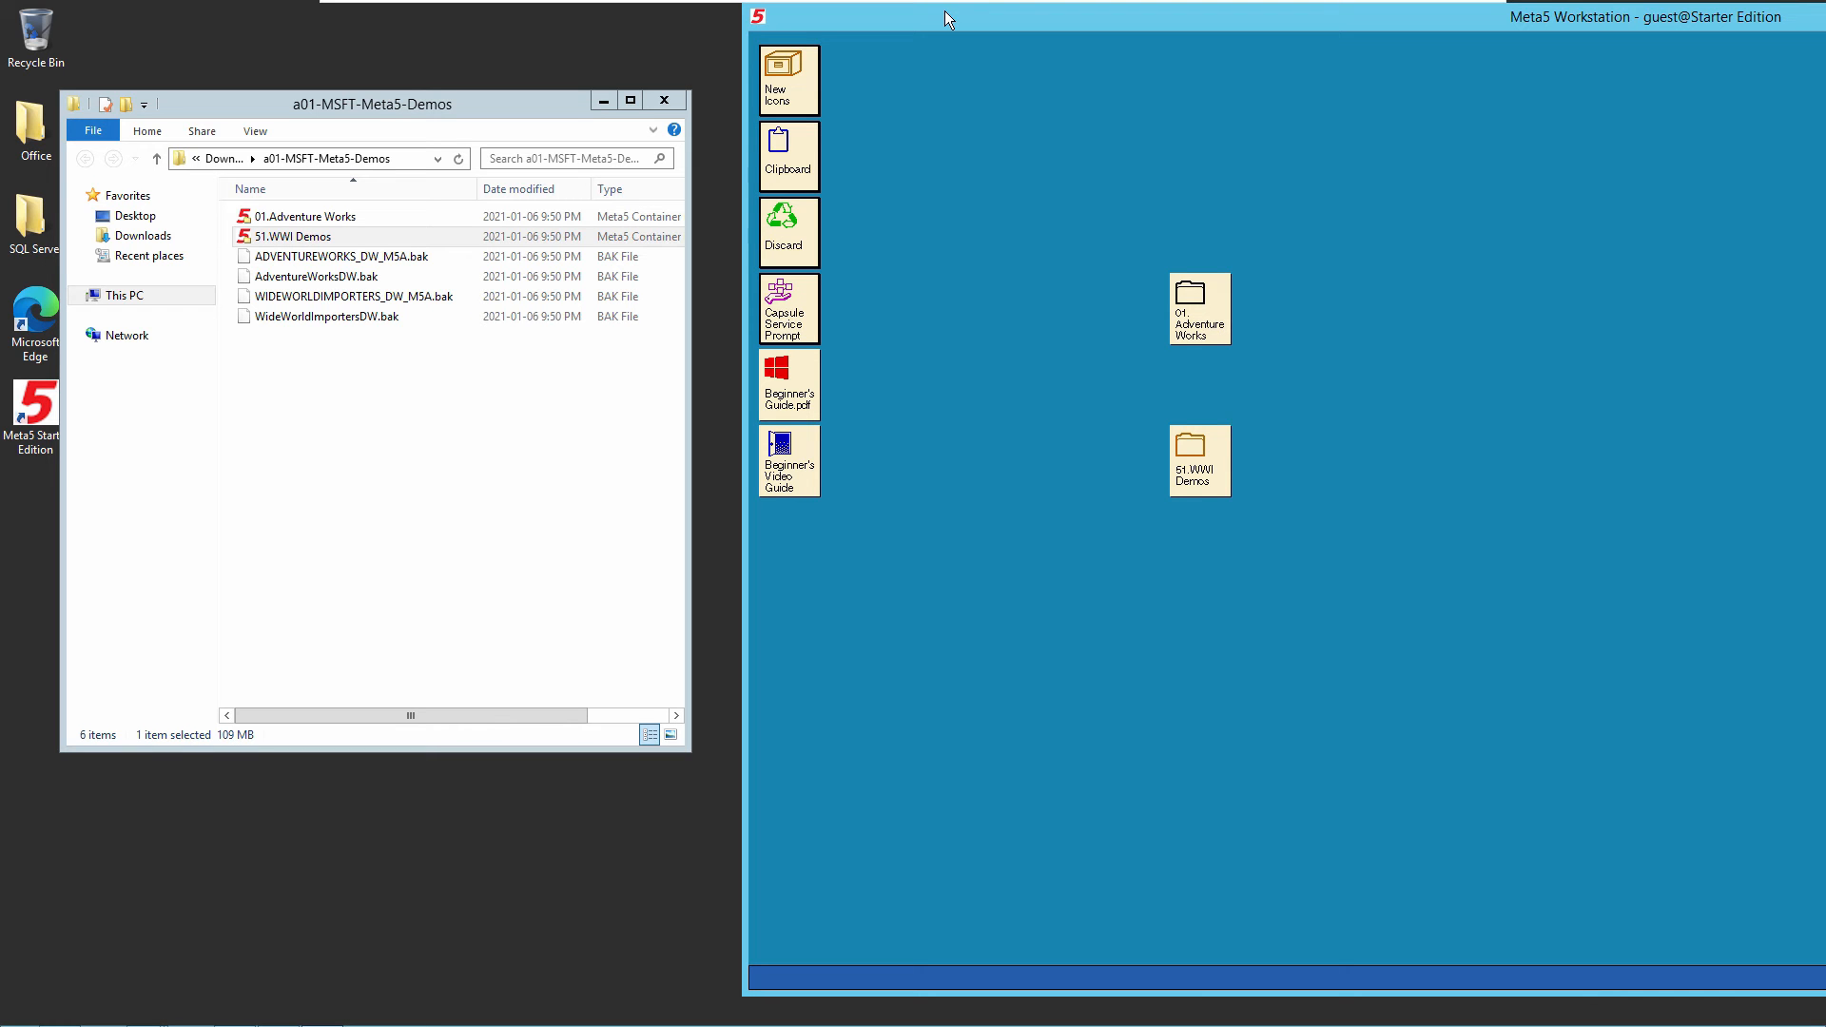
drag(944, 11, 202, 8)
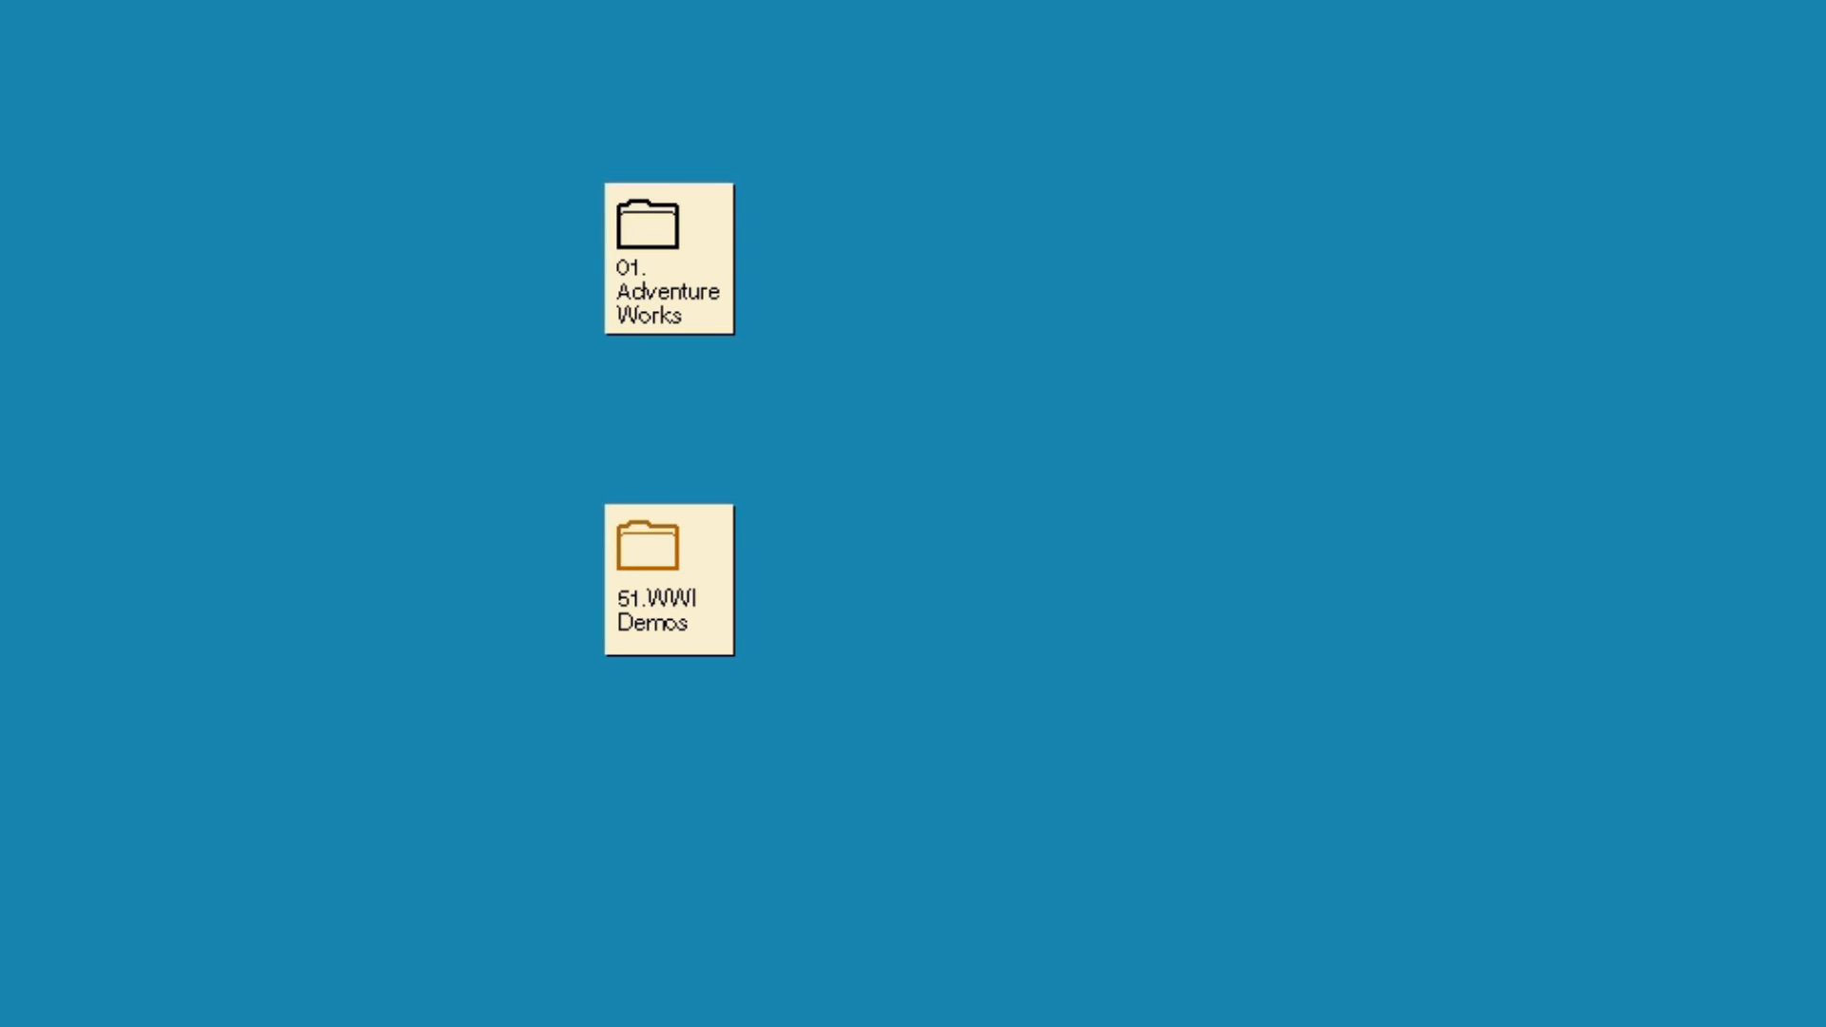
- Open the 01.Adventure Works folder and review its two subfolders and the two WTDD capsules
double_click(669, 259)
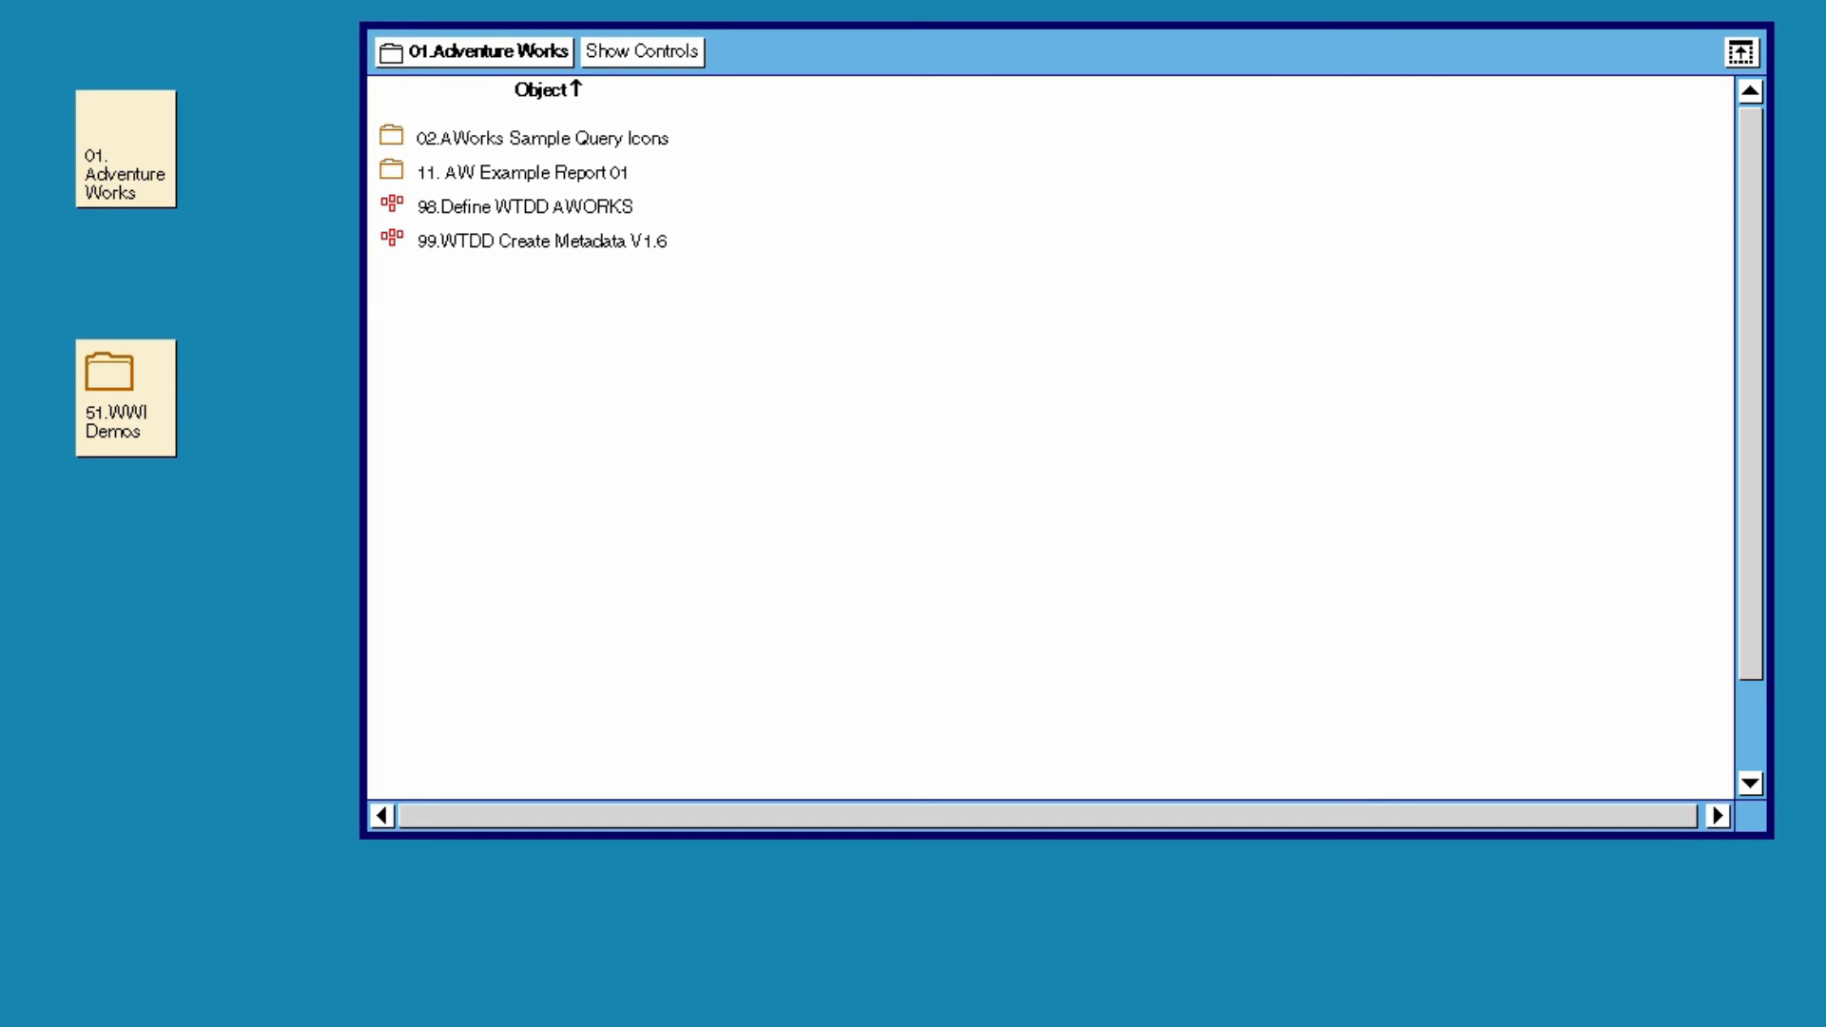
click(1067, 52)
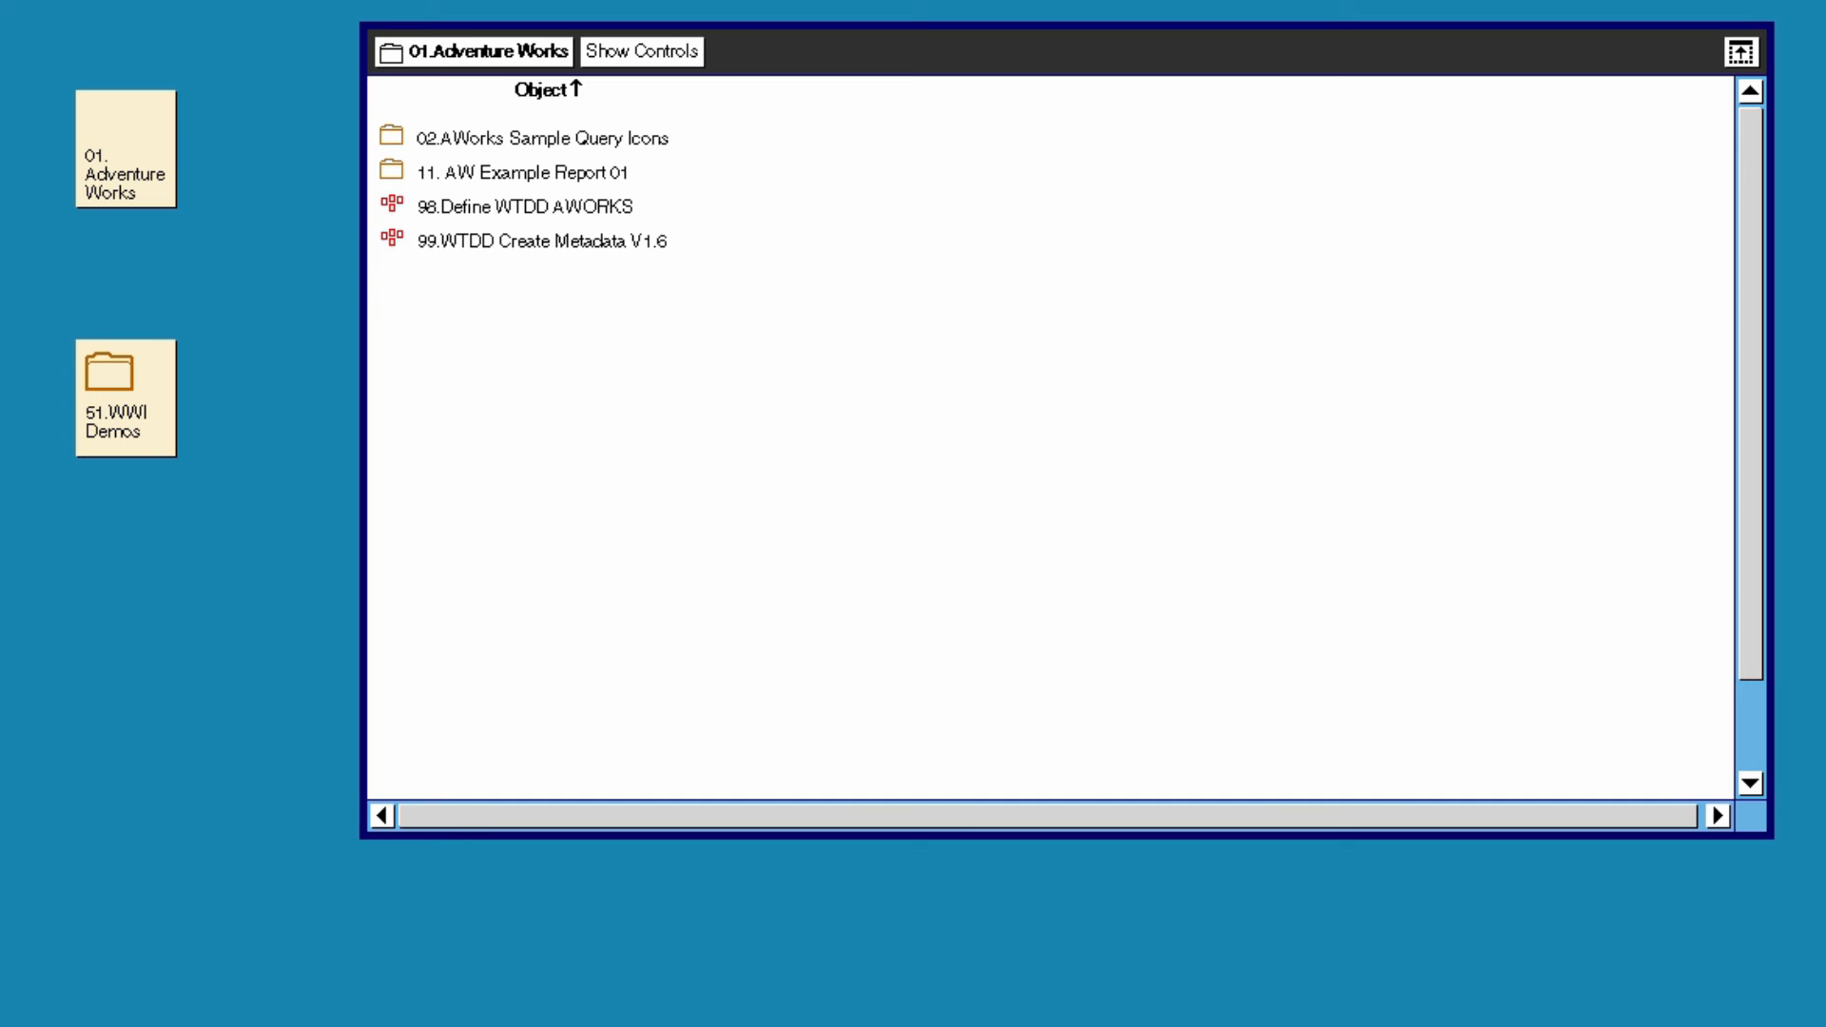
click(542, 137)
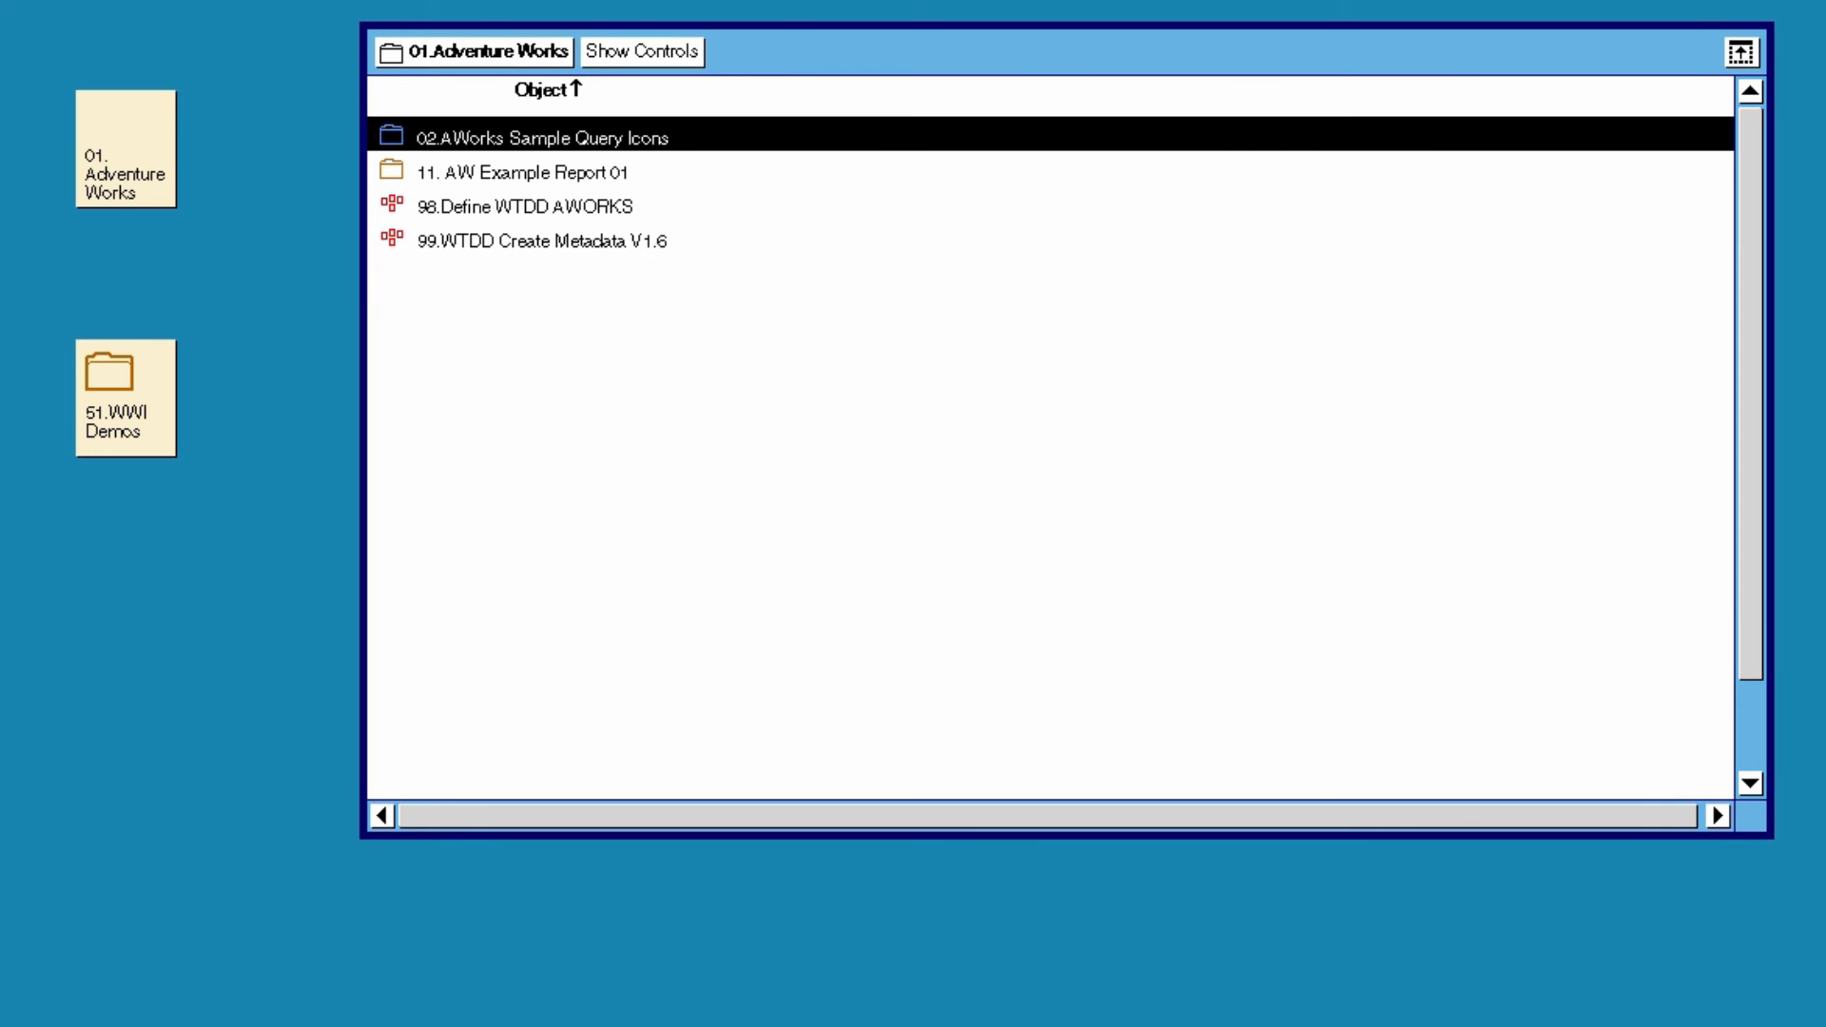
click(522, 172)
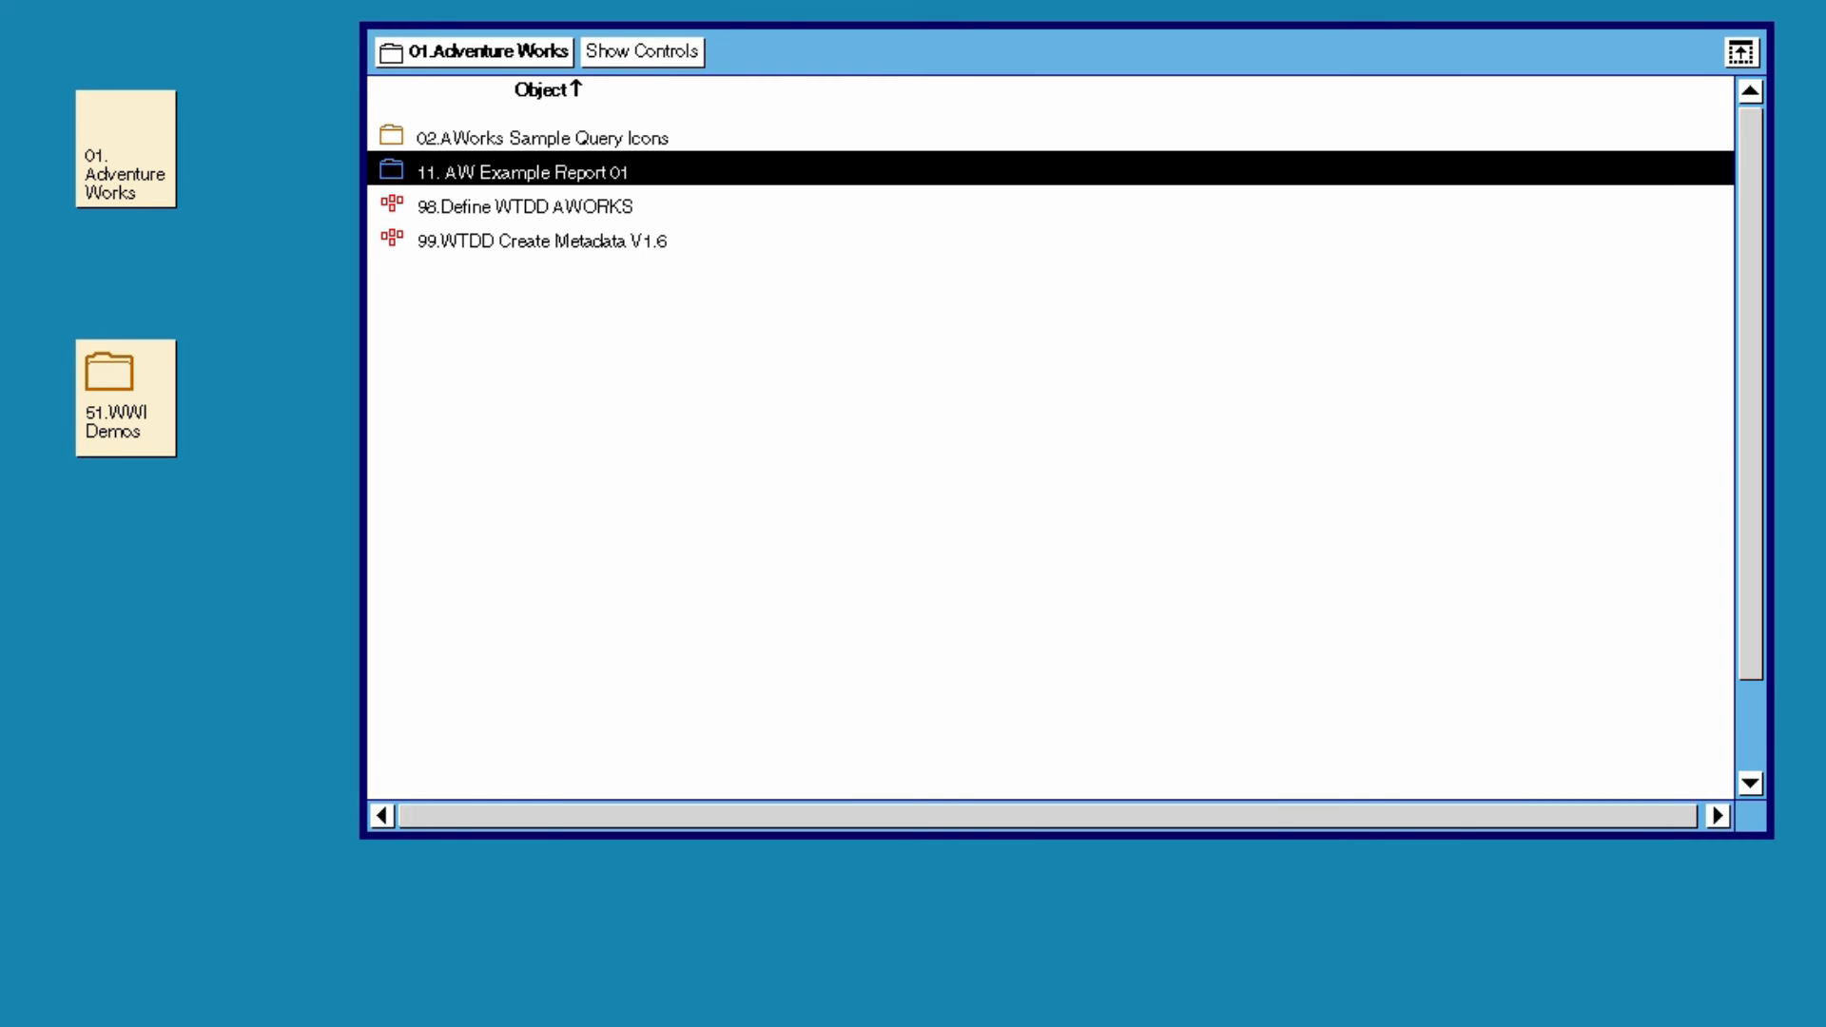
click(524, 206)
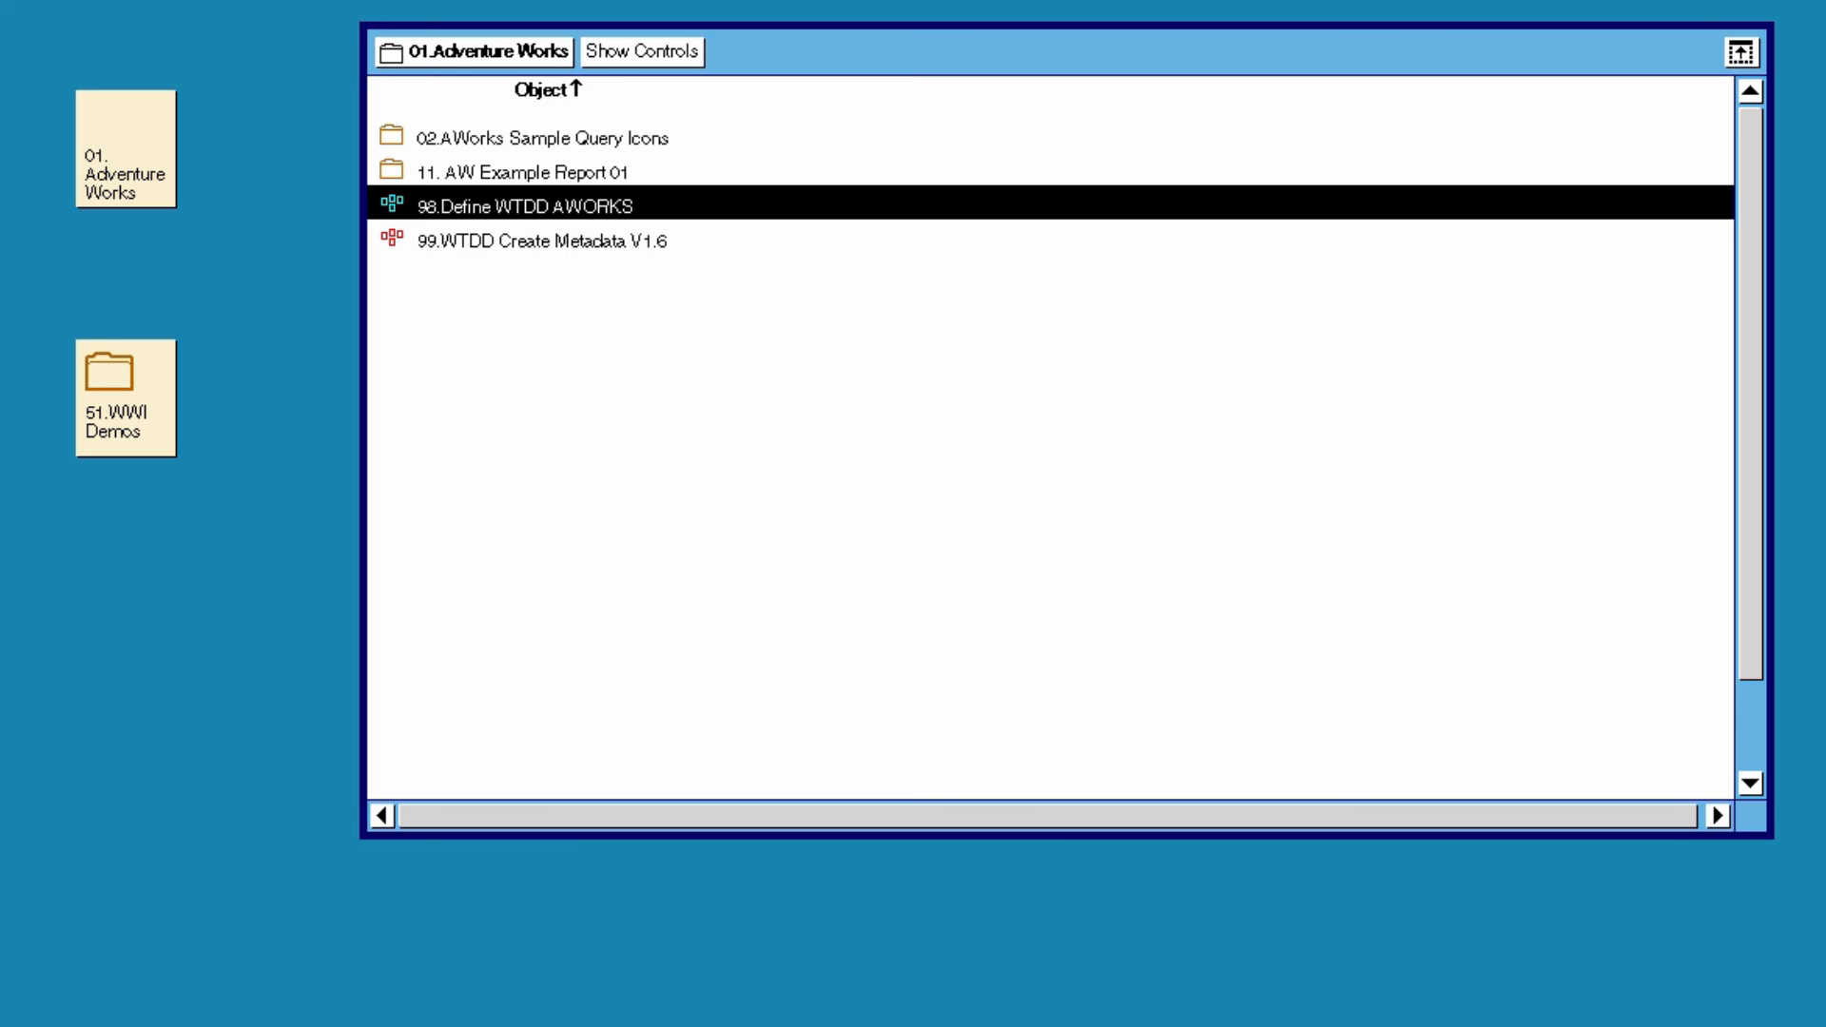
click(542, 240)
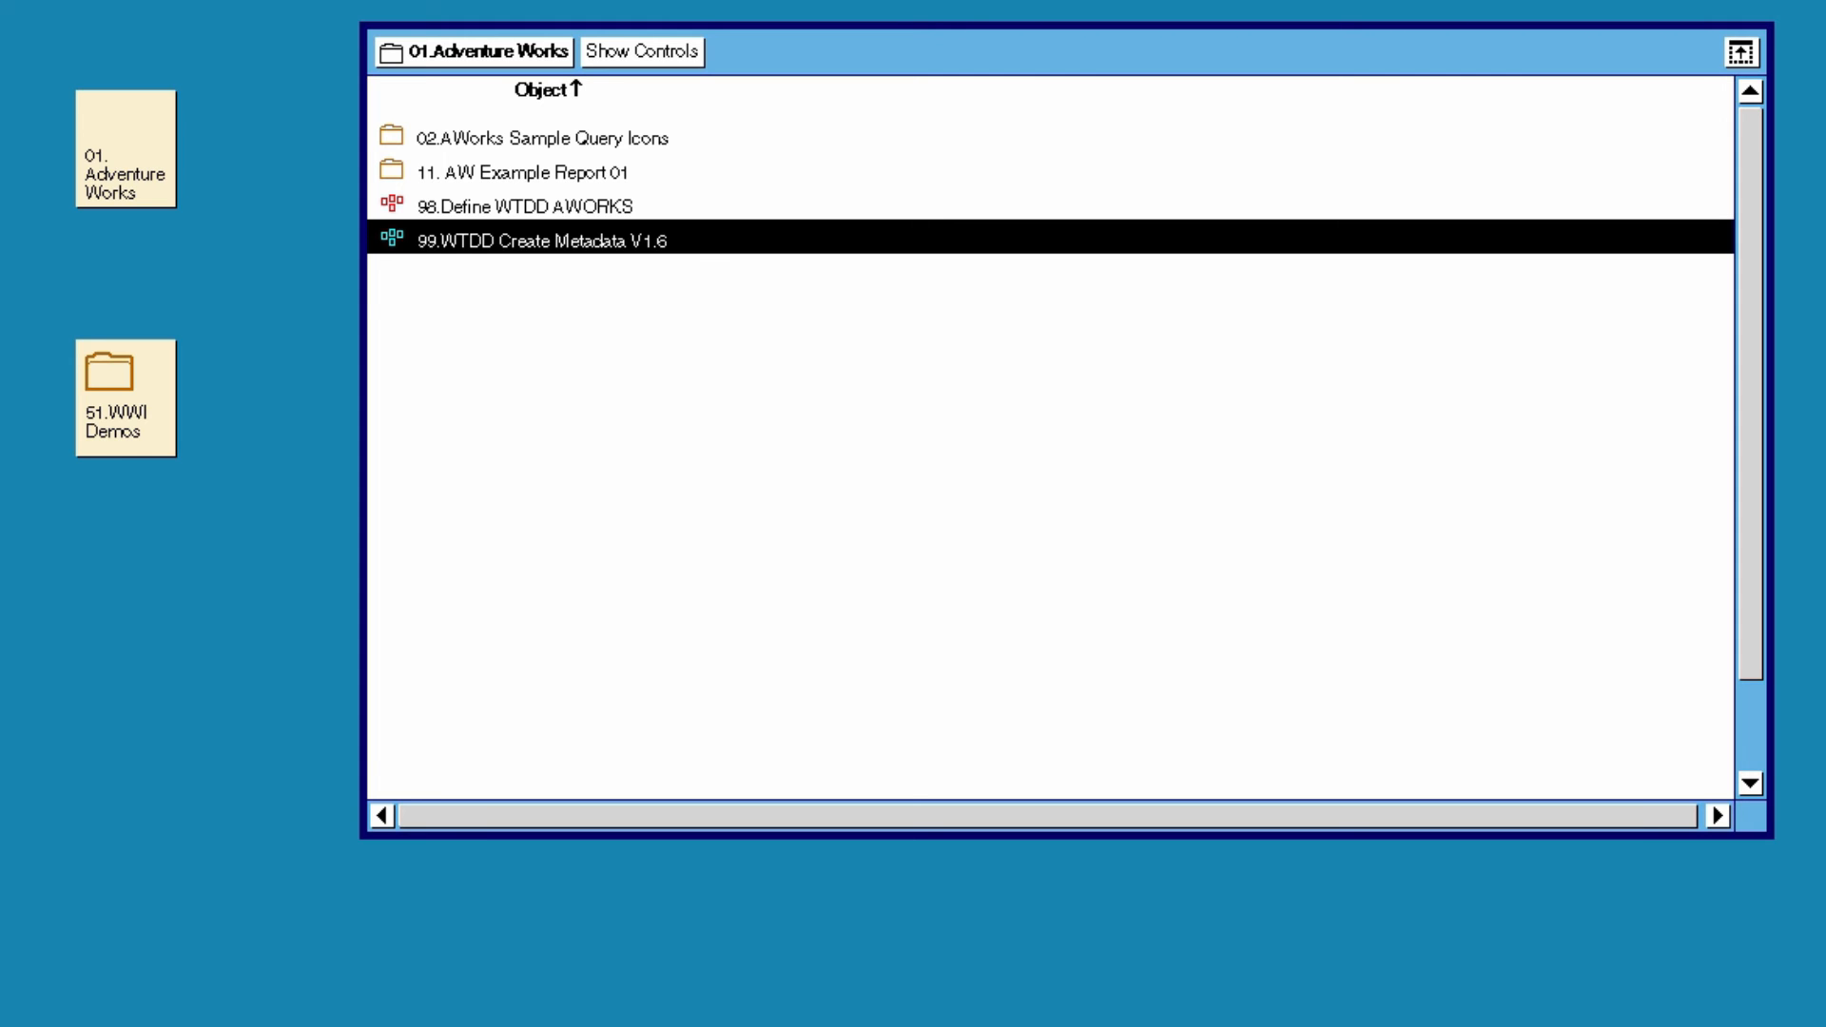
- Examine the 01.Sample Query Icons capsule in 02.AWorks Sample Query Icons, and close both the capsule and its folder
double_click(542, 138)
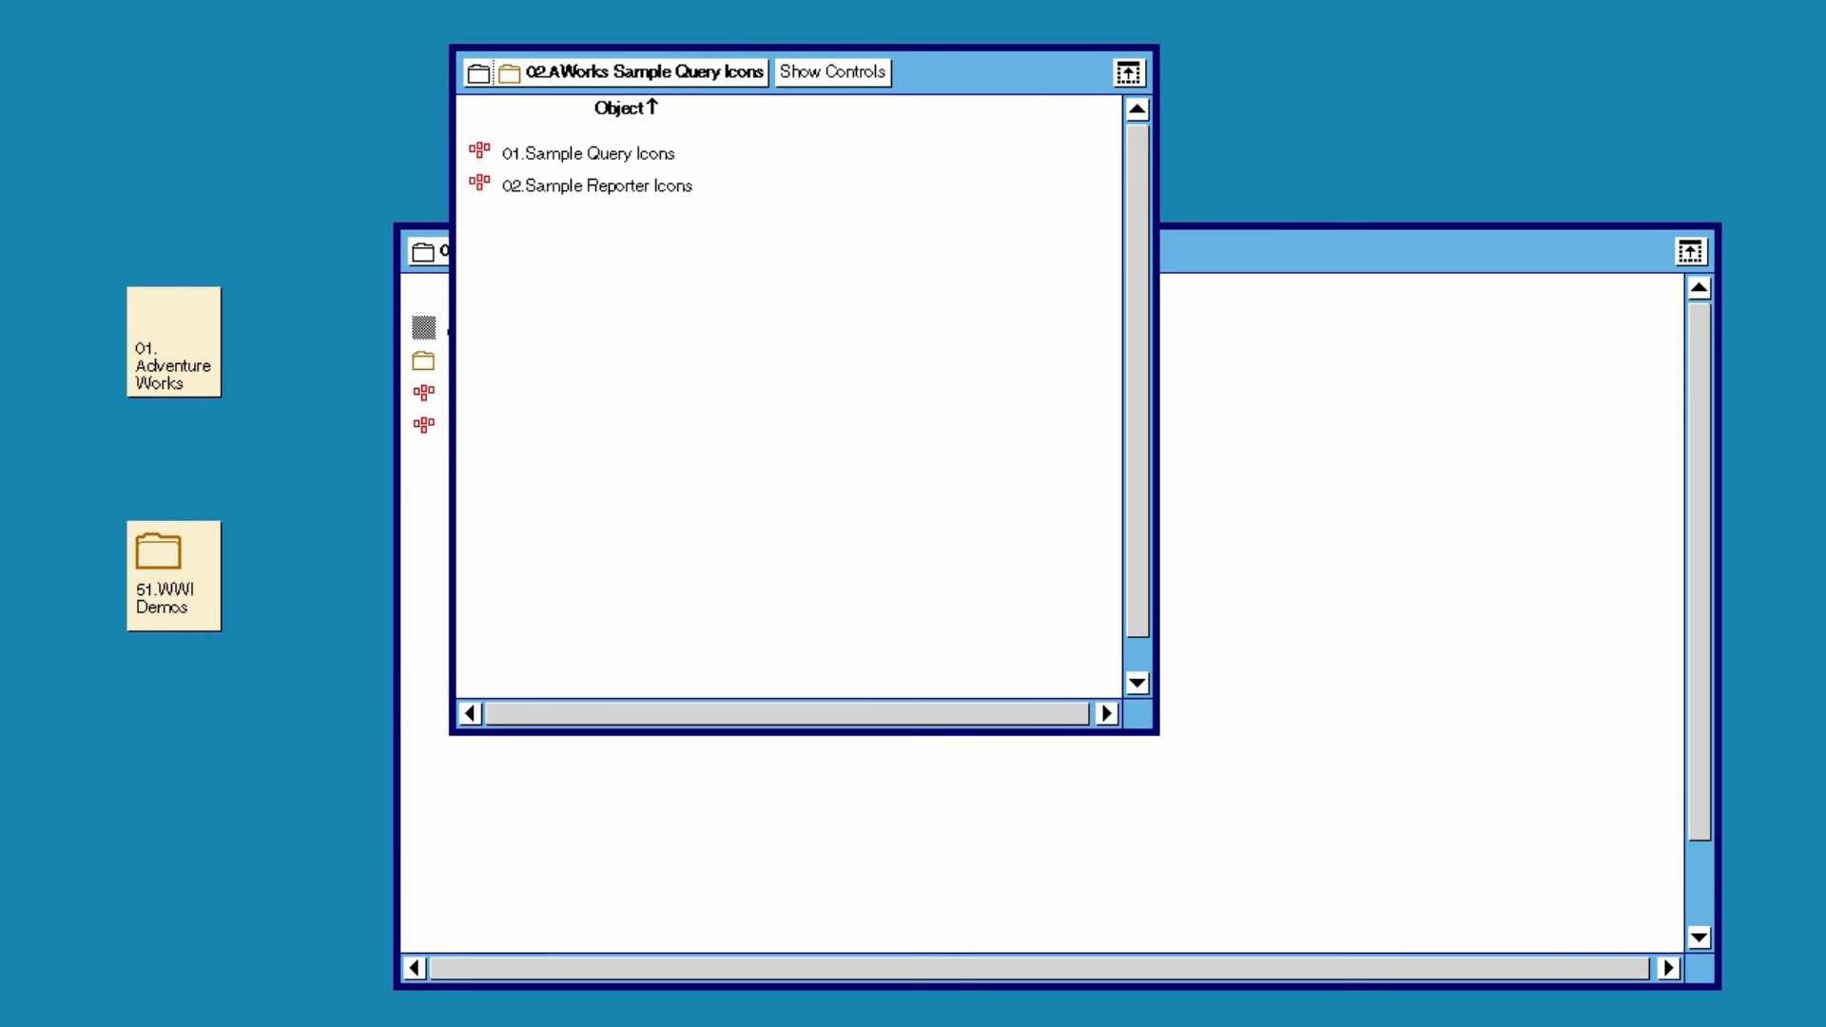
double_click(588, 153)
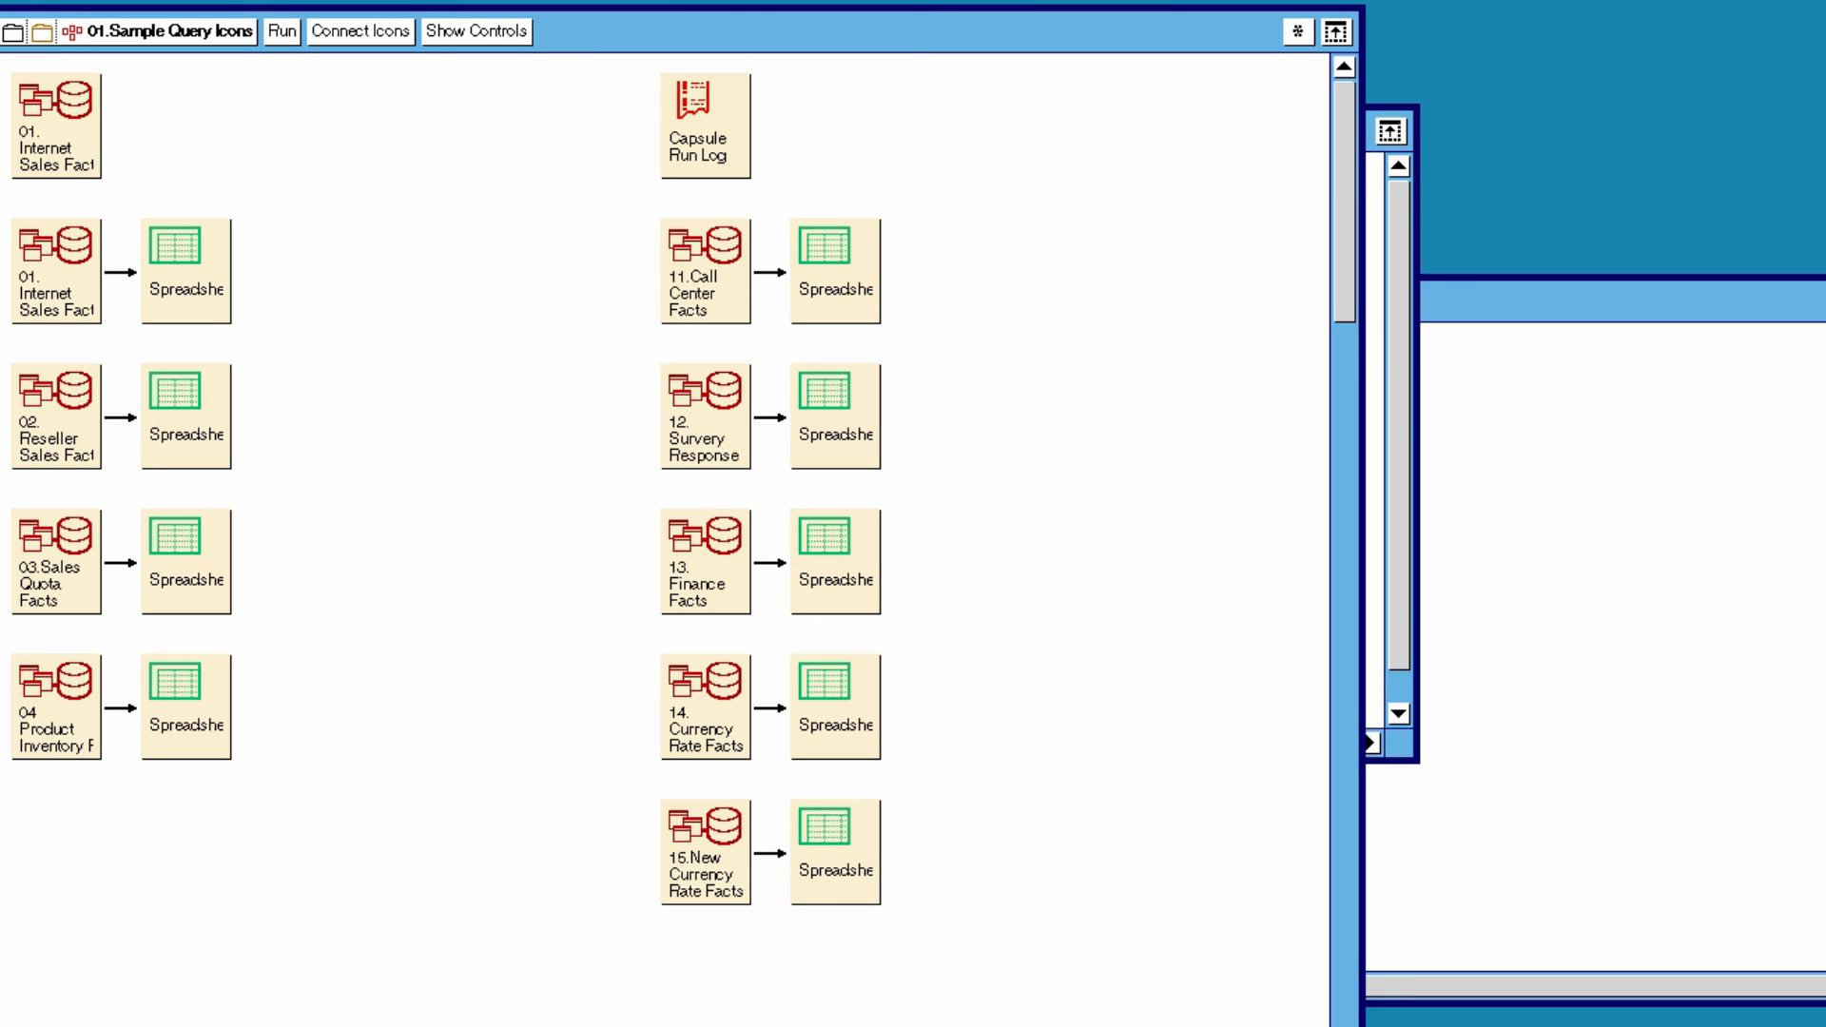
click(56, 271)
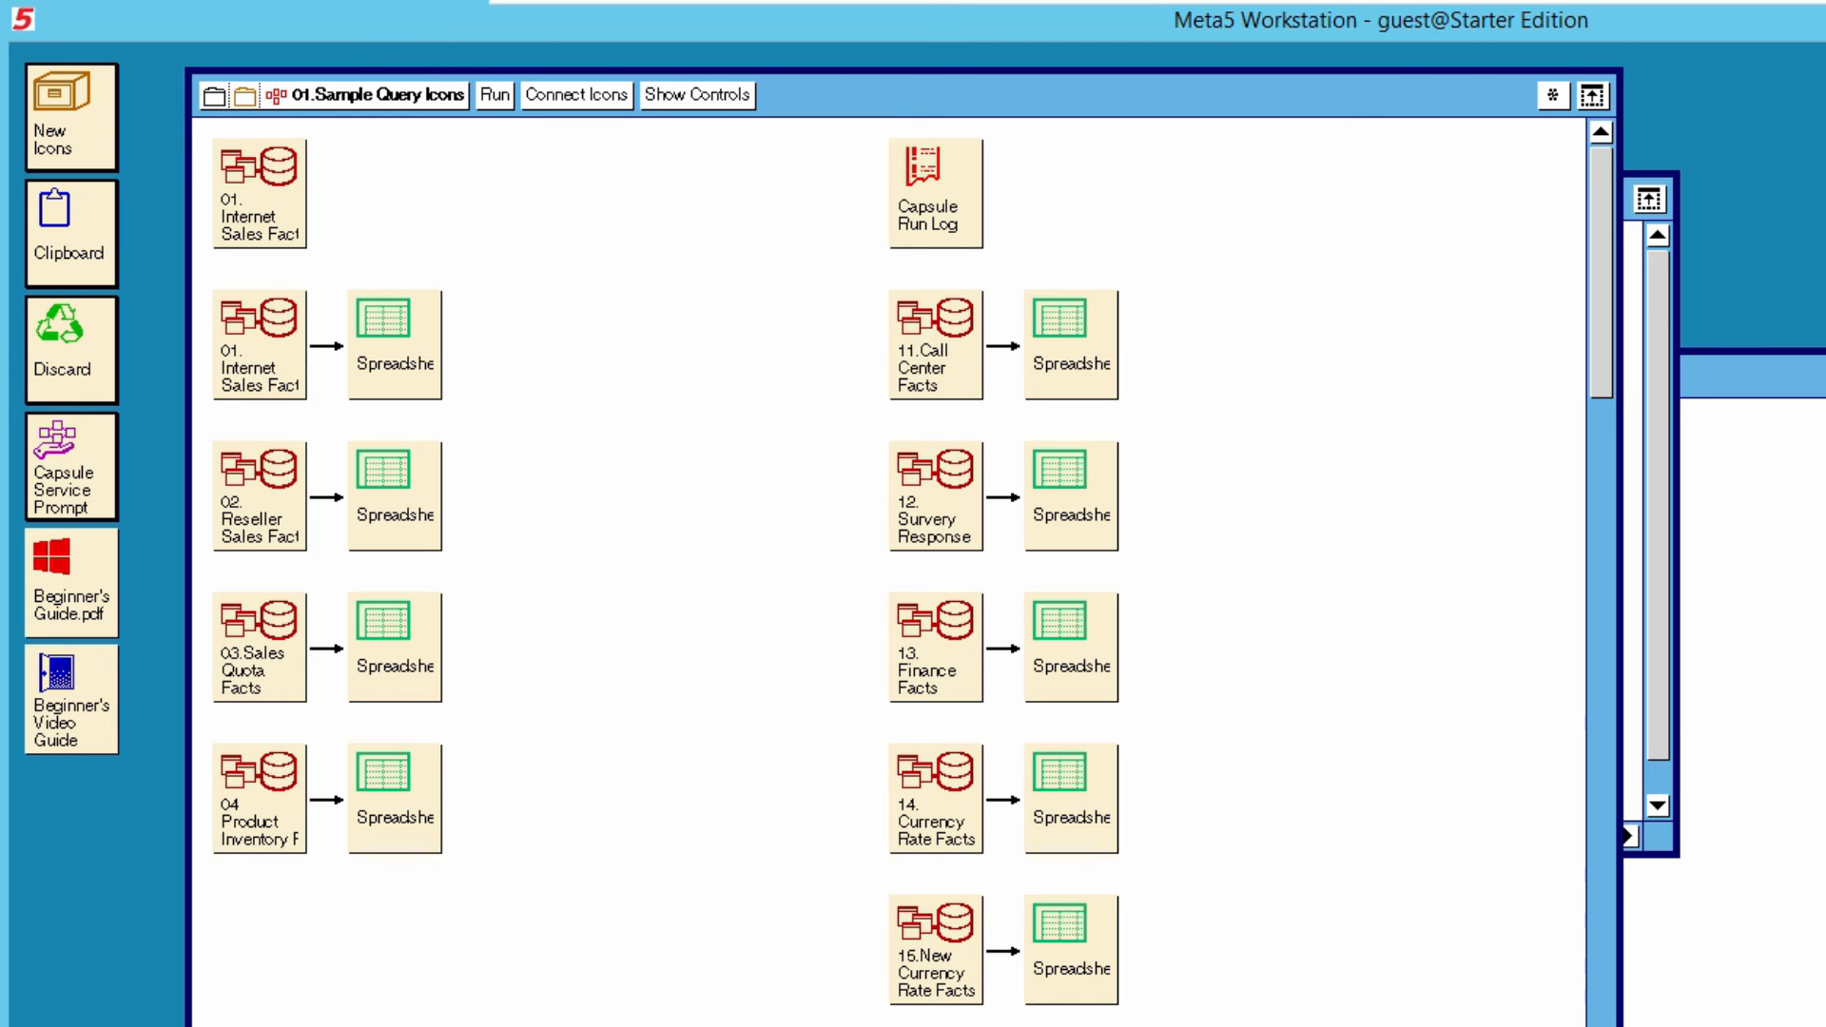
click(367, 95)
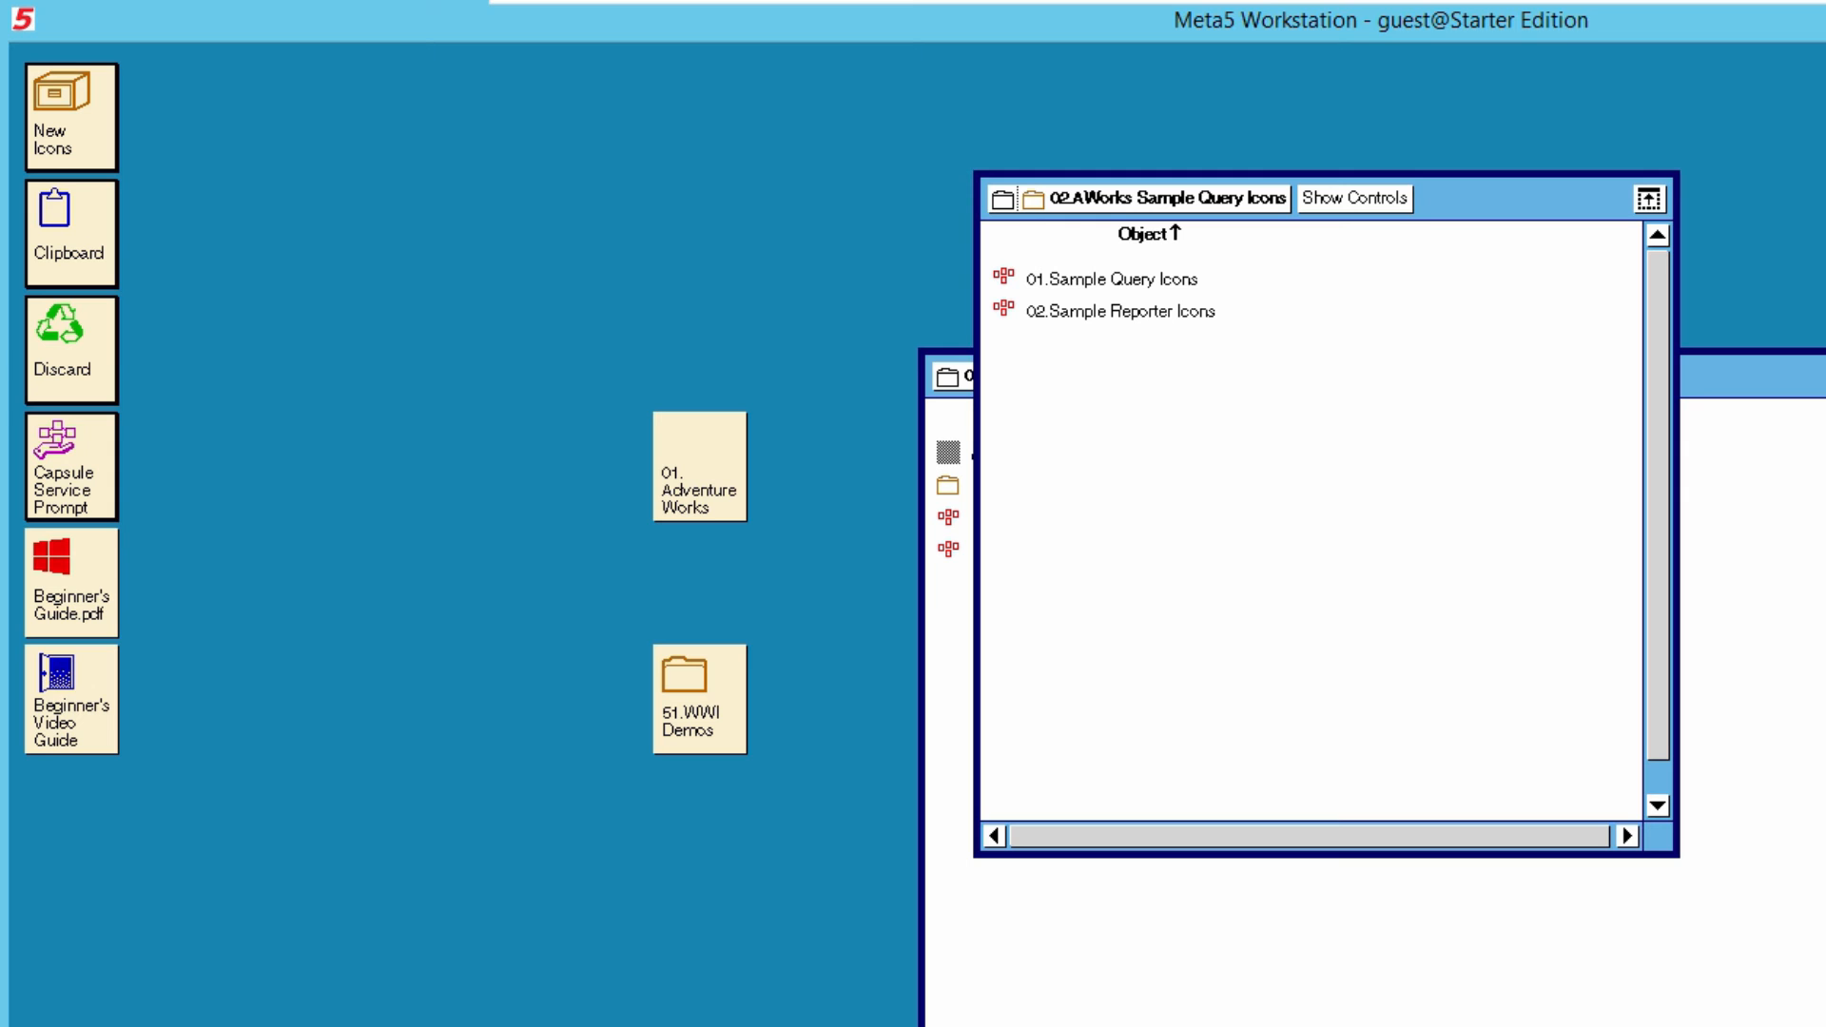
click(1154, 199)
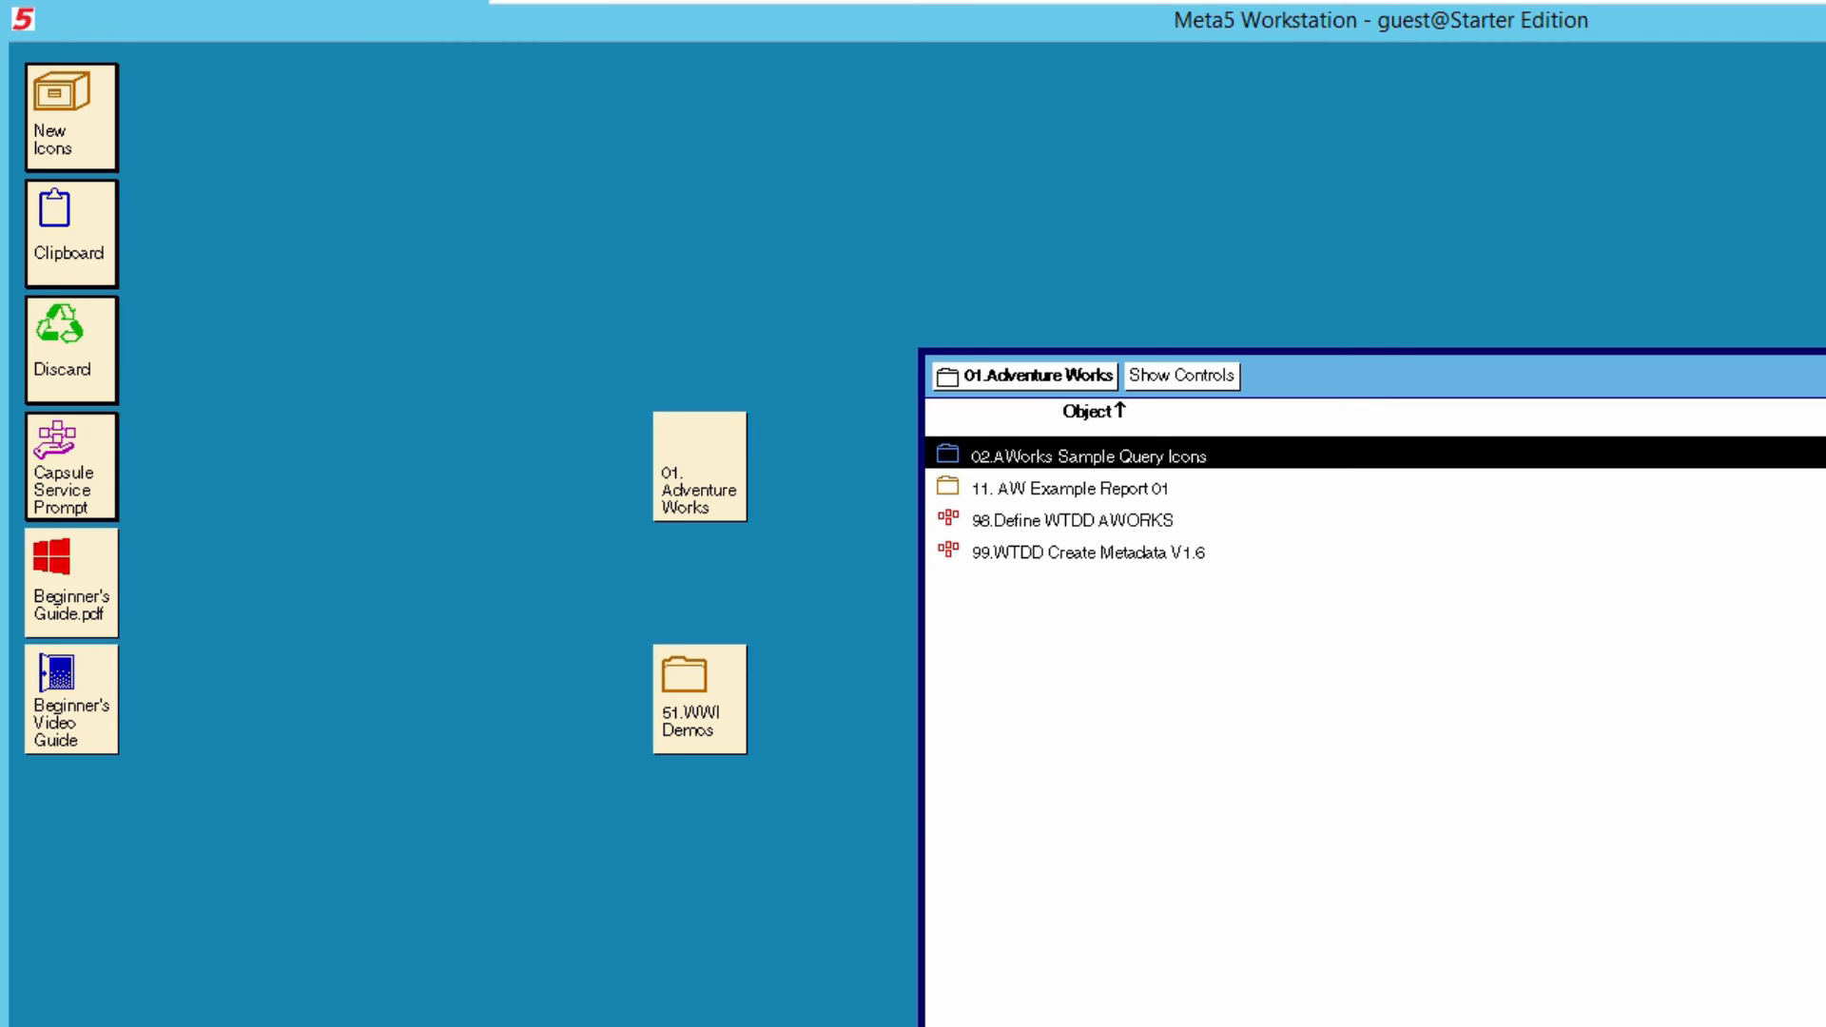
- Open the 01. AW Example Report 01 capsule from the 11. AW Example Report 01 folder, and open AW Capsule 01 inside it
click(1069, 488)
double_click(1069, 488)
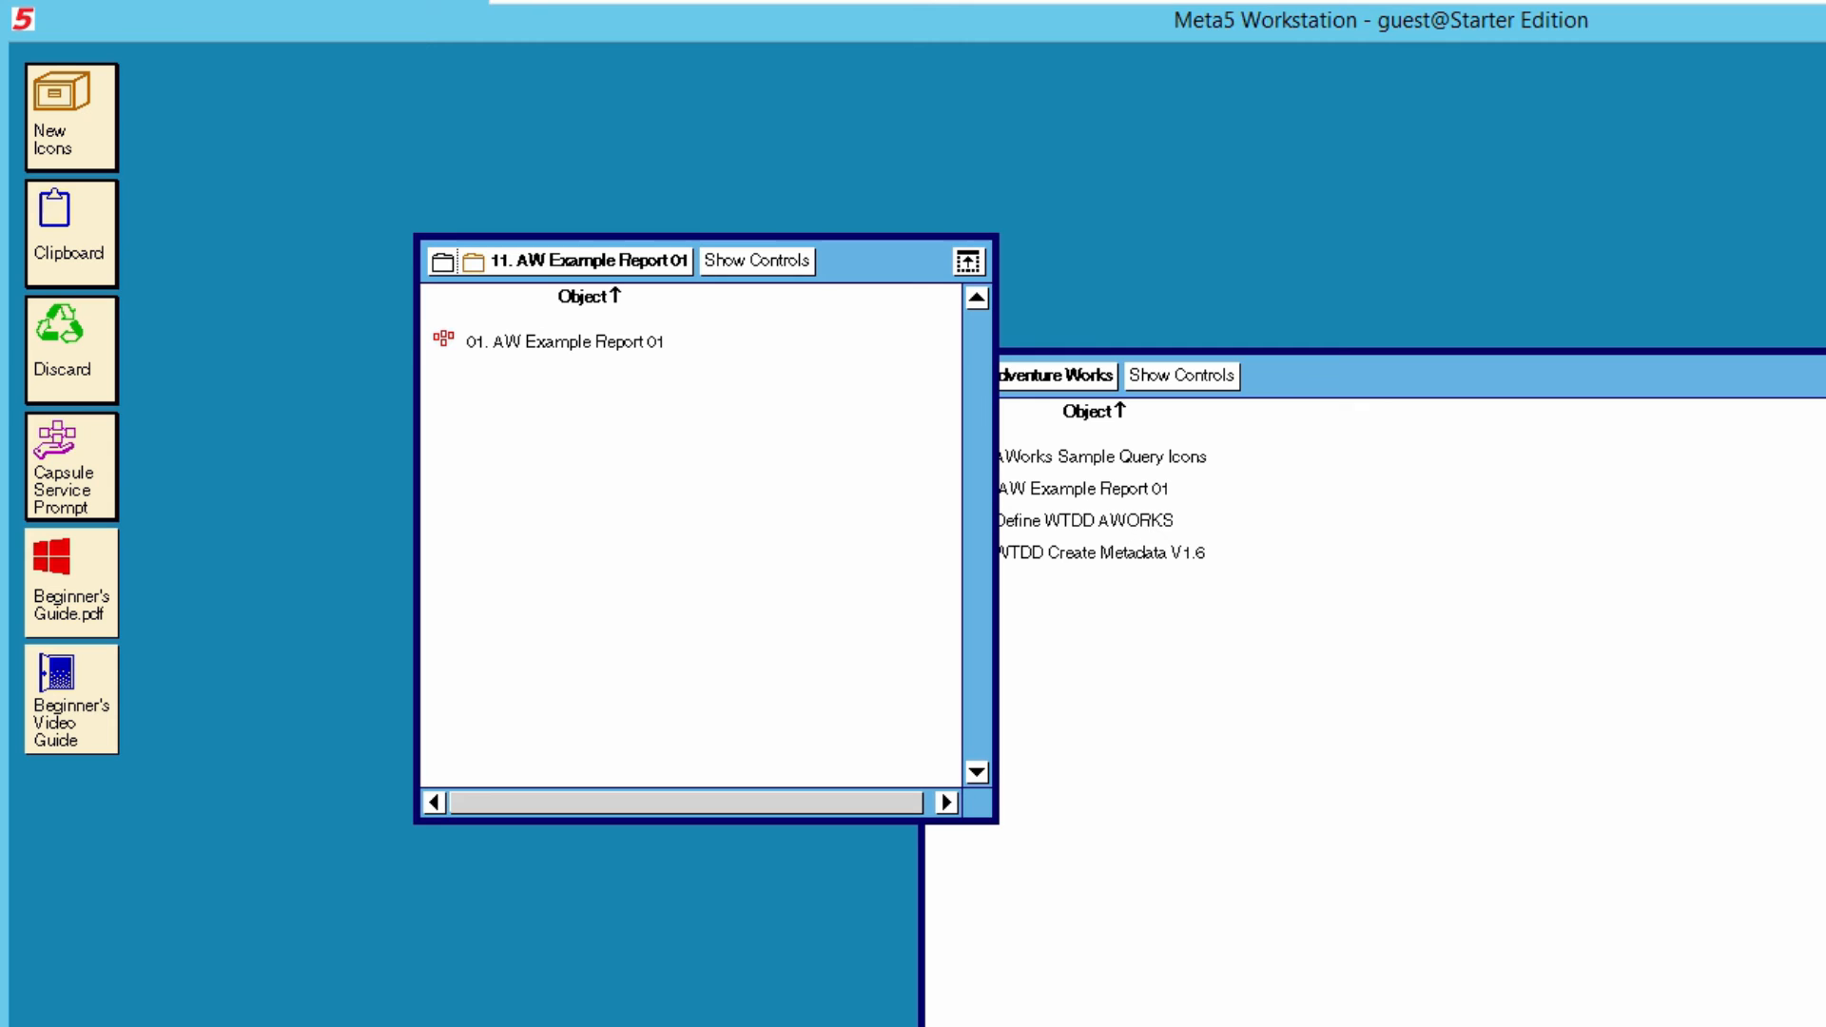
double_click(565, 342)
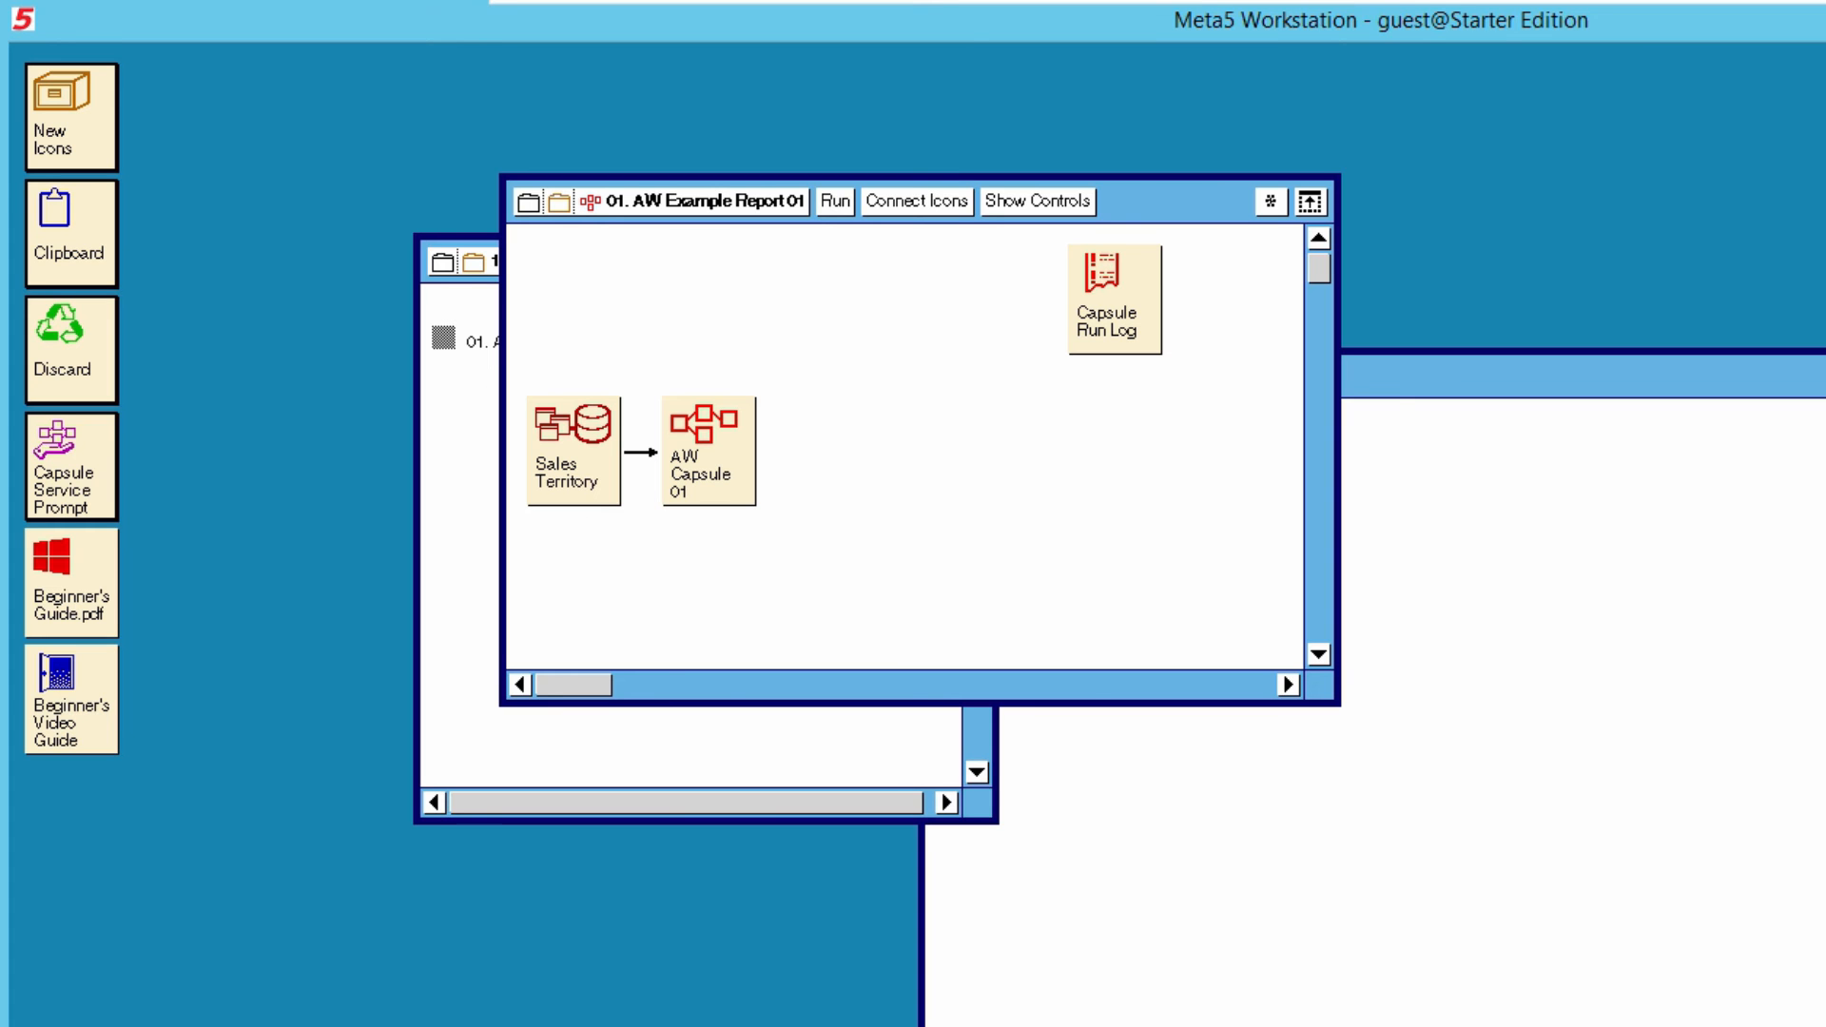
click(709, 451)
double_click(709, 450)
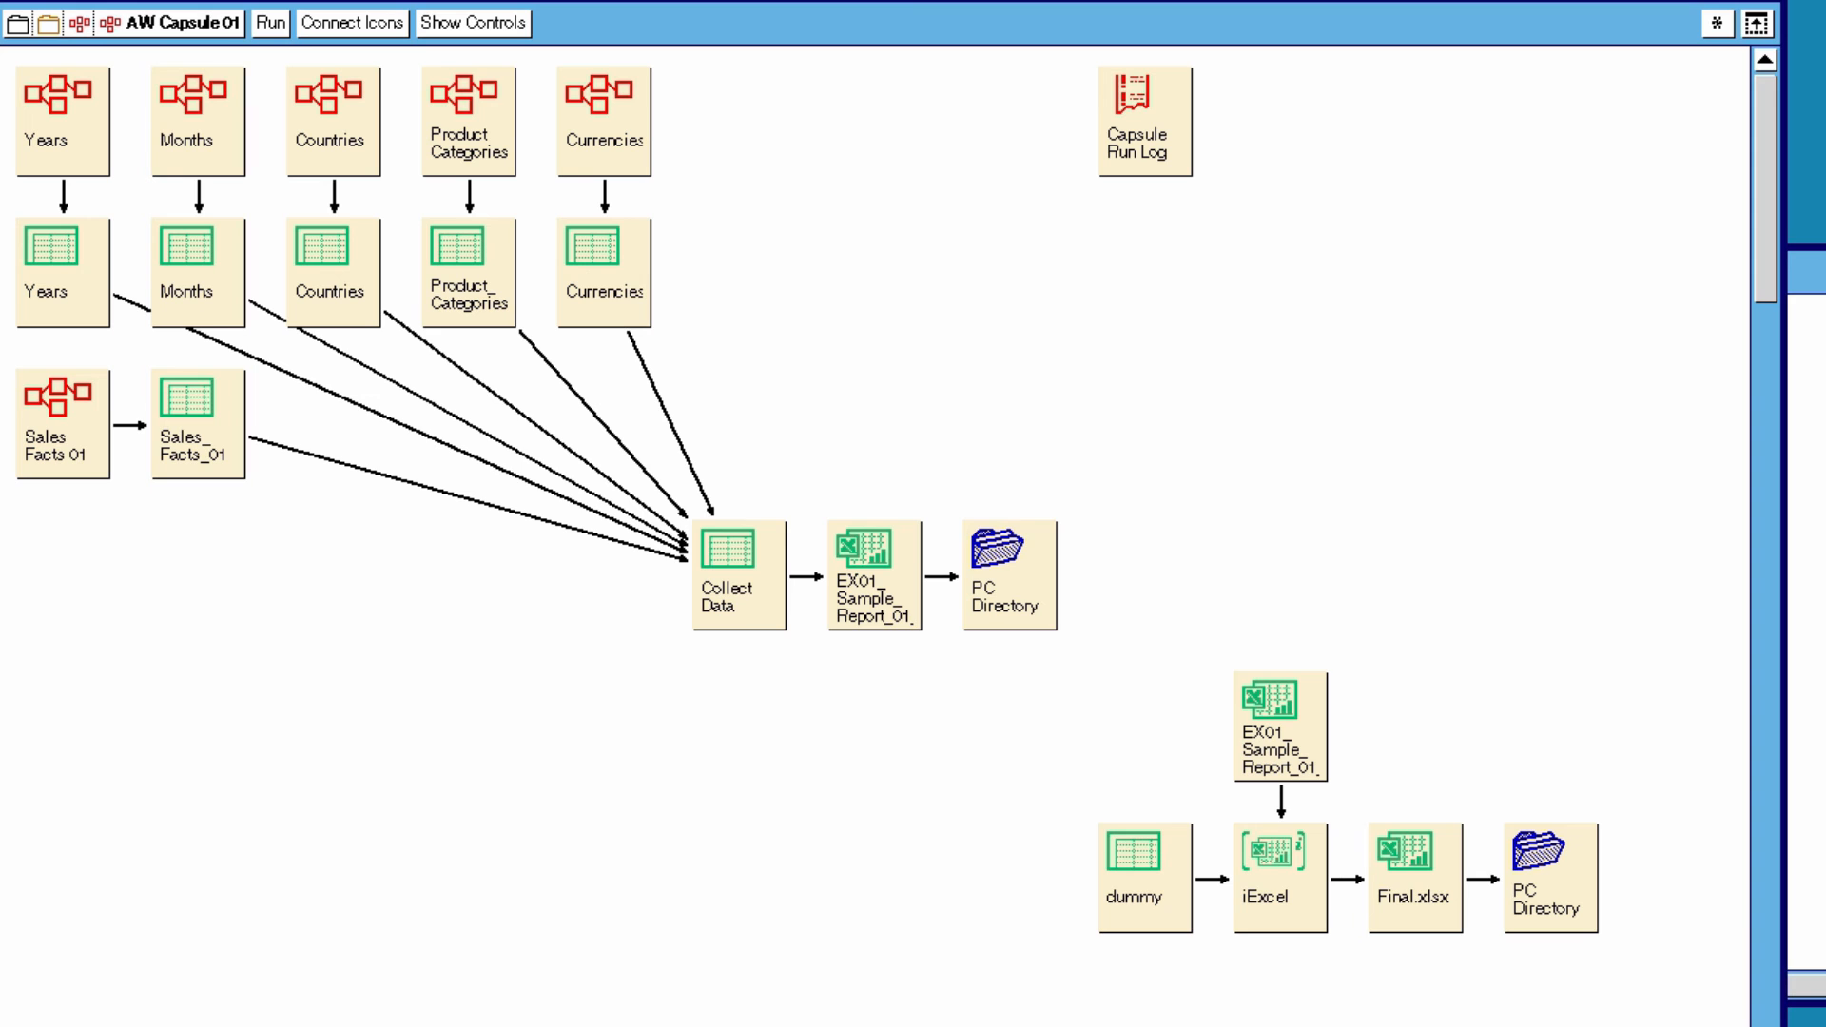
- View the directory name in the icon options of the PC Directory that follows the EX01 sample report
click(1009, 576)
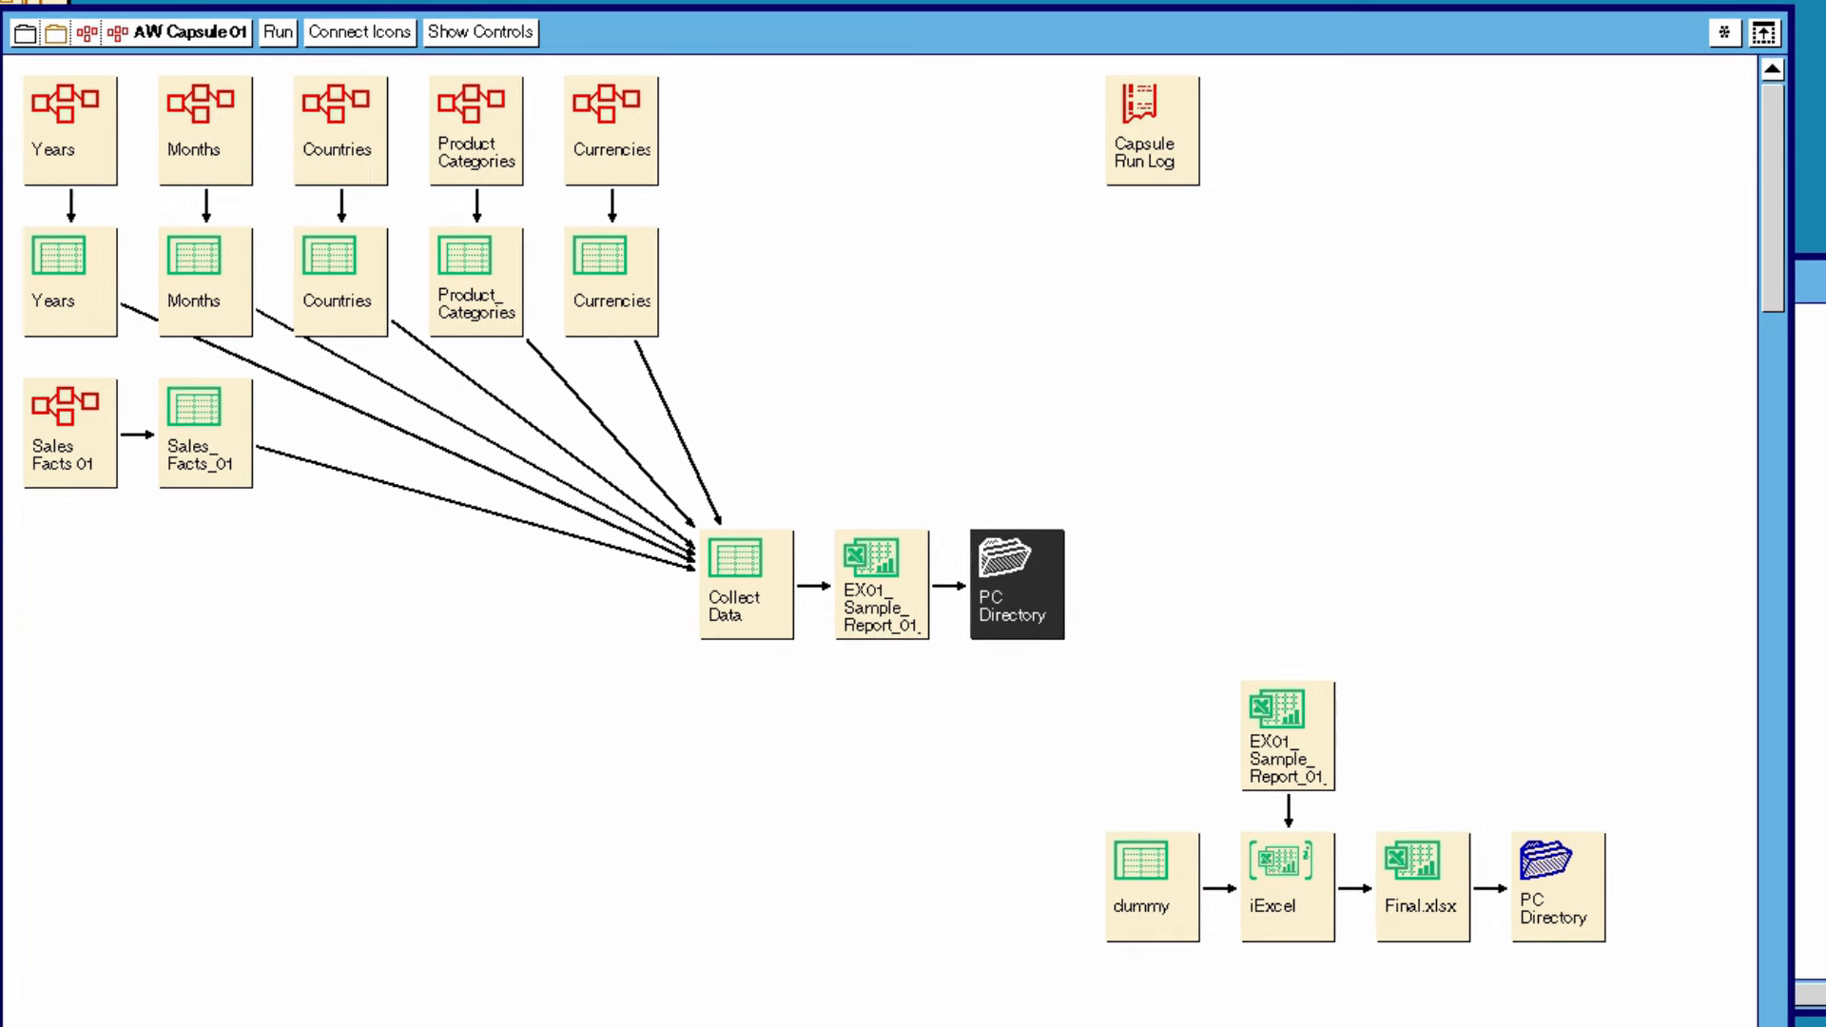
key(F2)
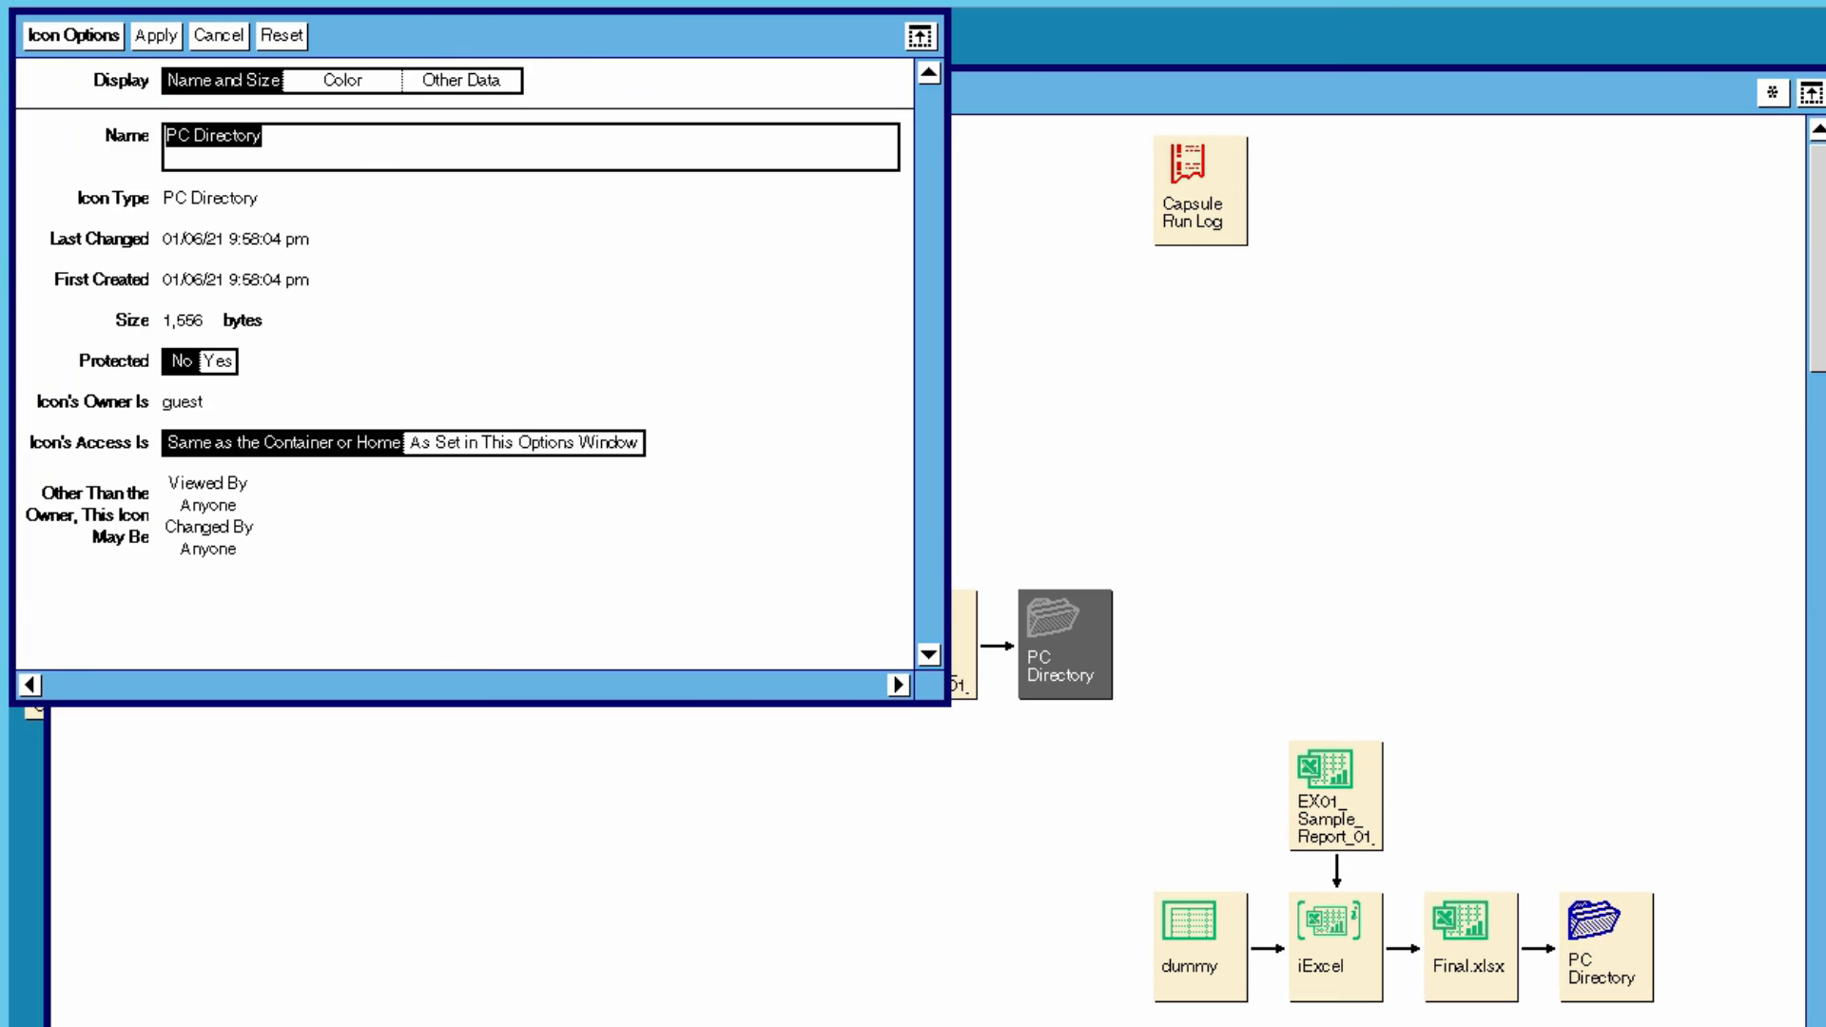
click(461, 81)
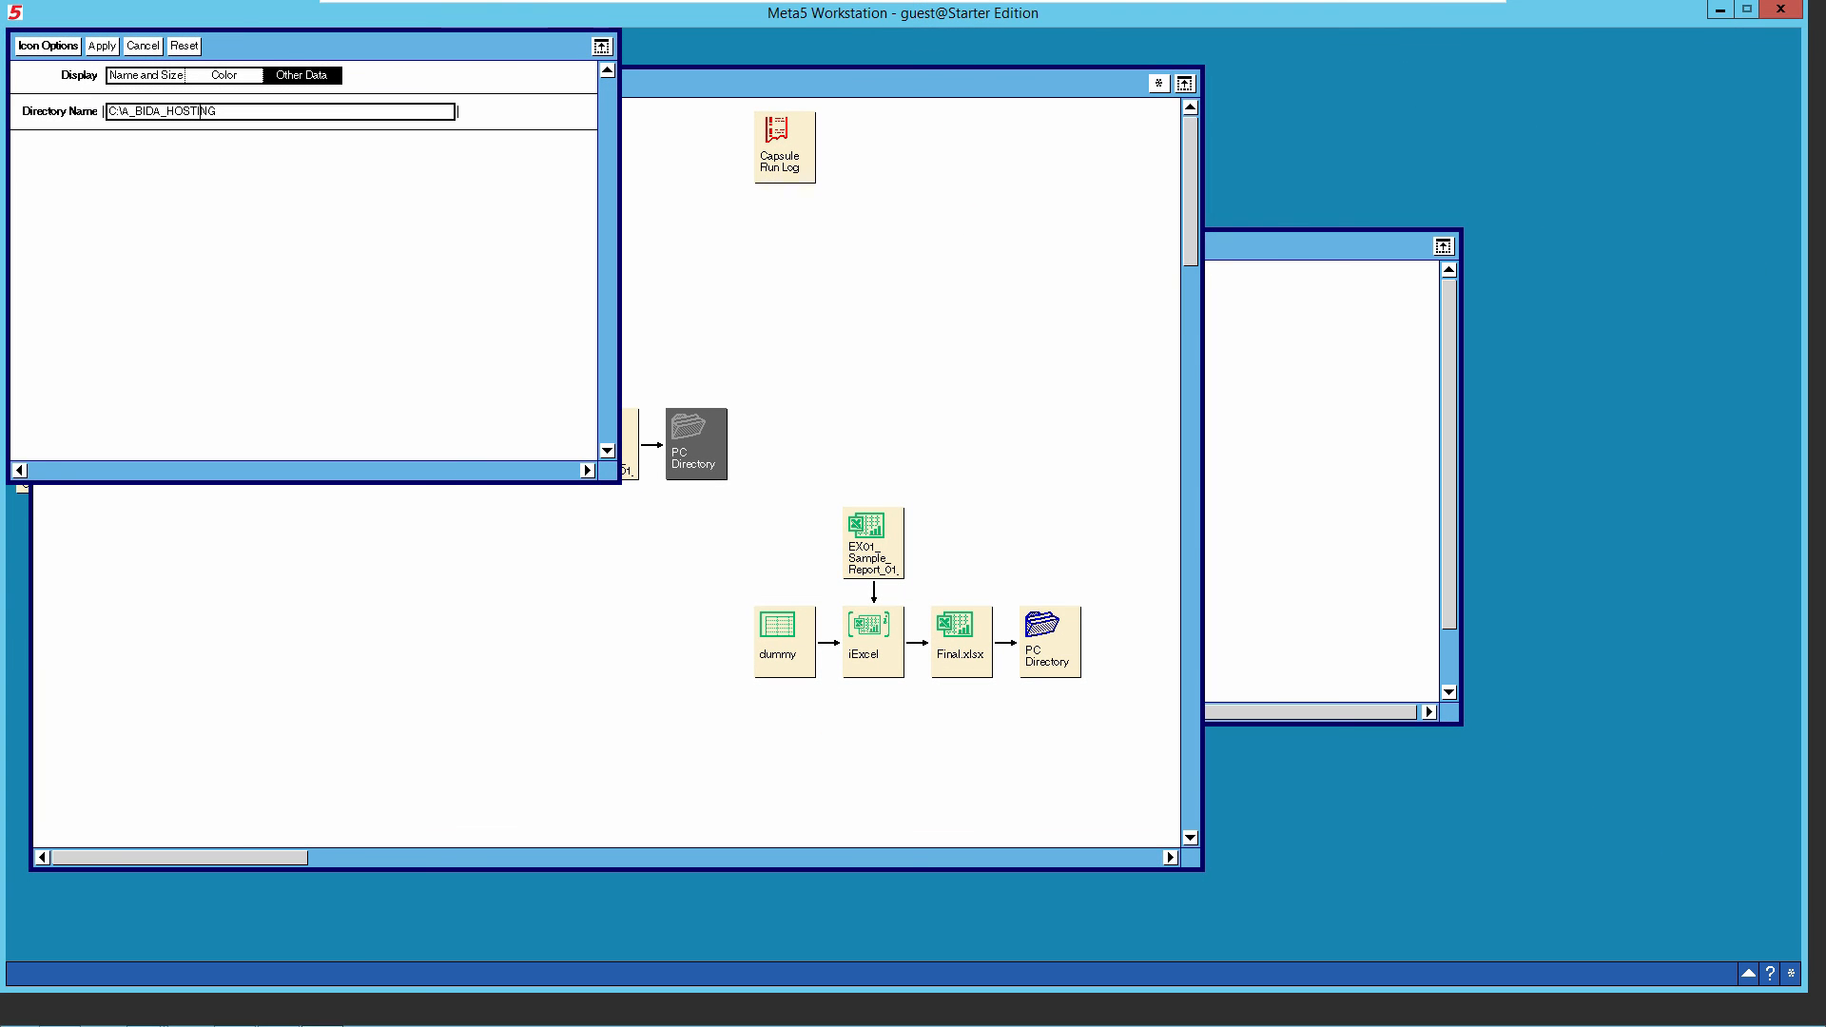
- Switch to File Explorer and create the folder A_BIDA_HOSTING on Local Disk (C:), and apply the open PC Directory icon options in Meta5
mouse_move(142, 1013)
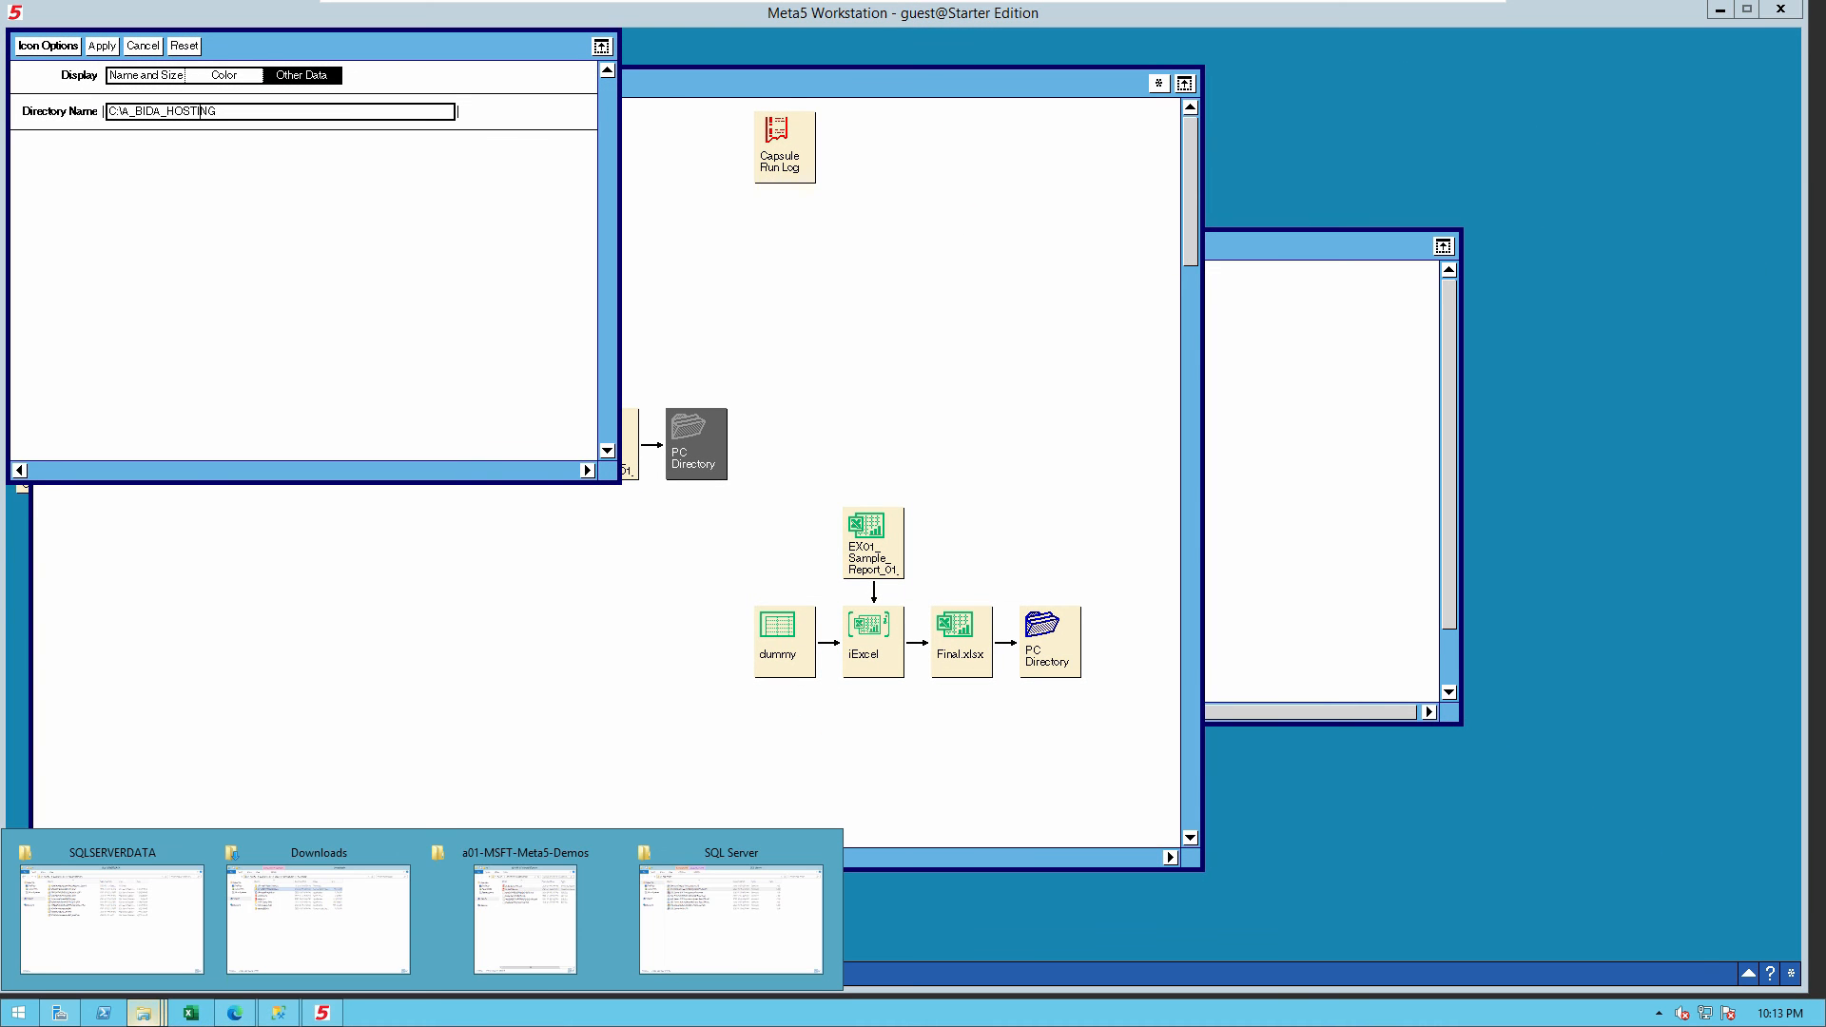
click(111, 918)
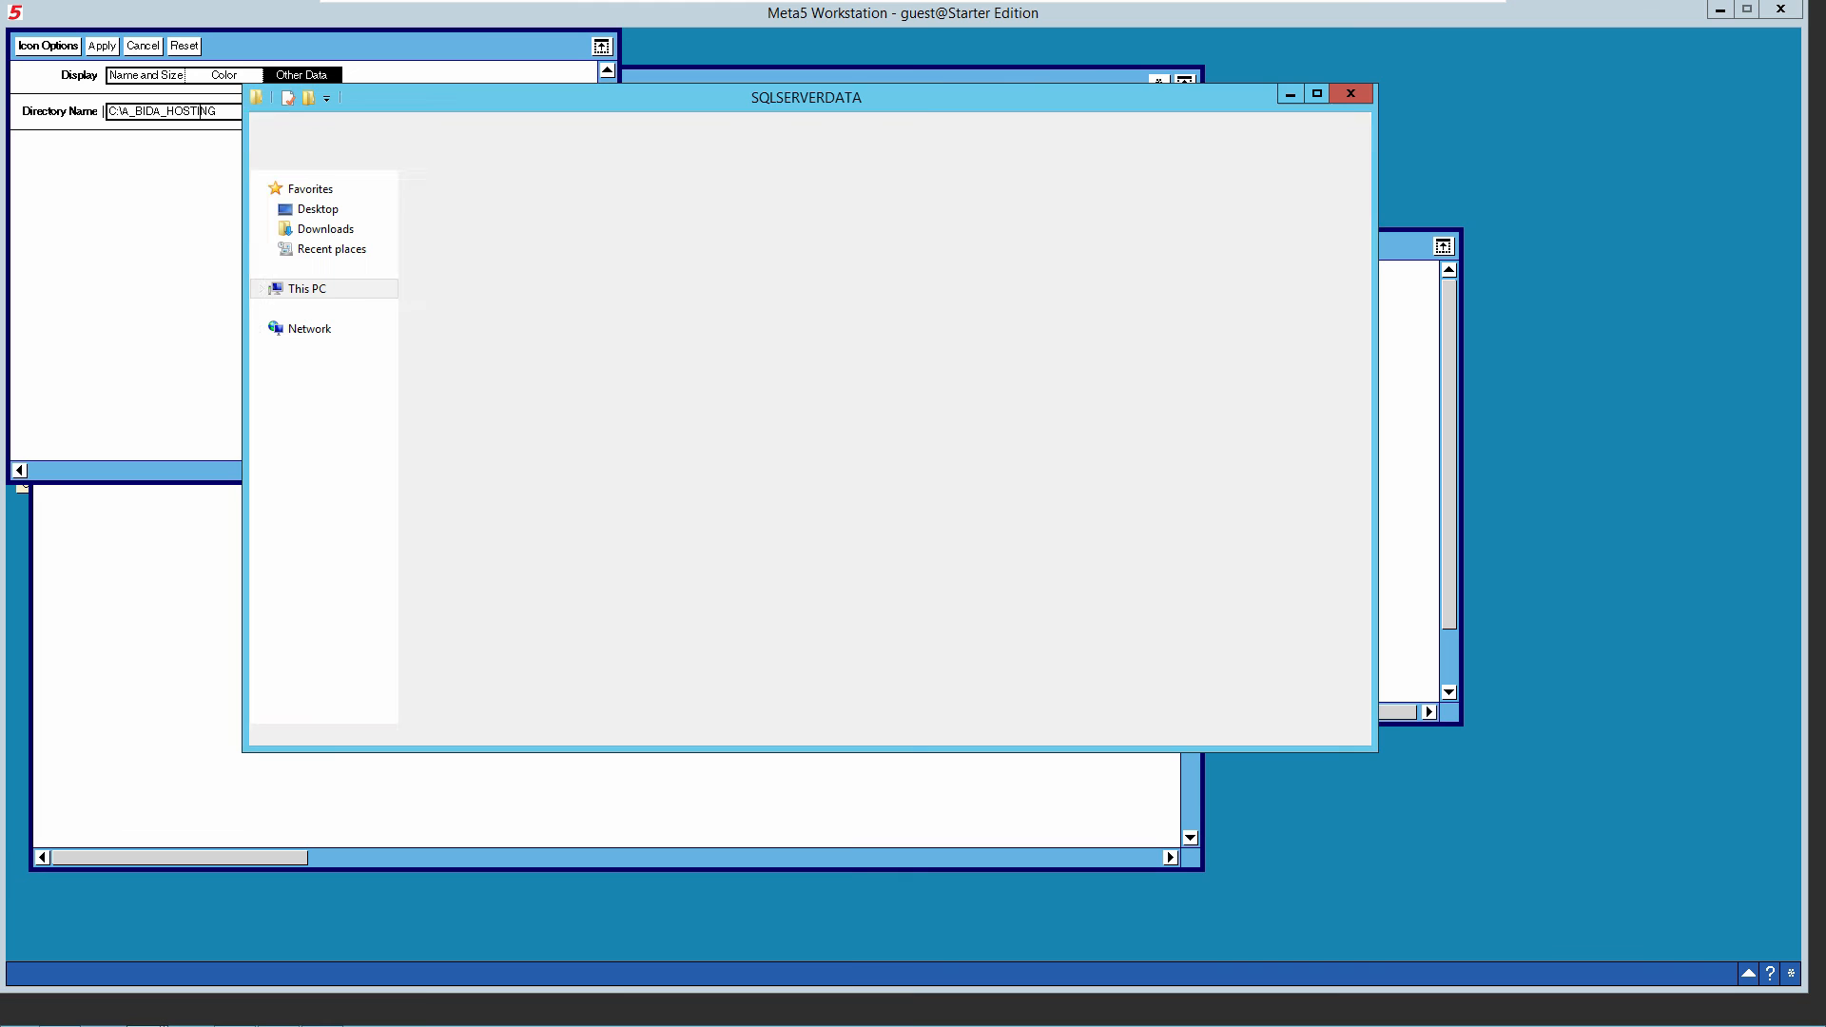
click(485, 151)
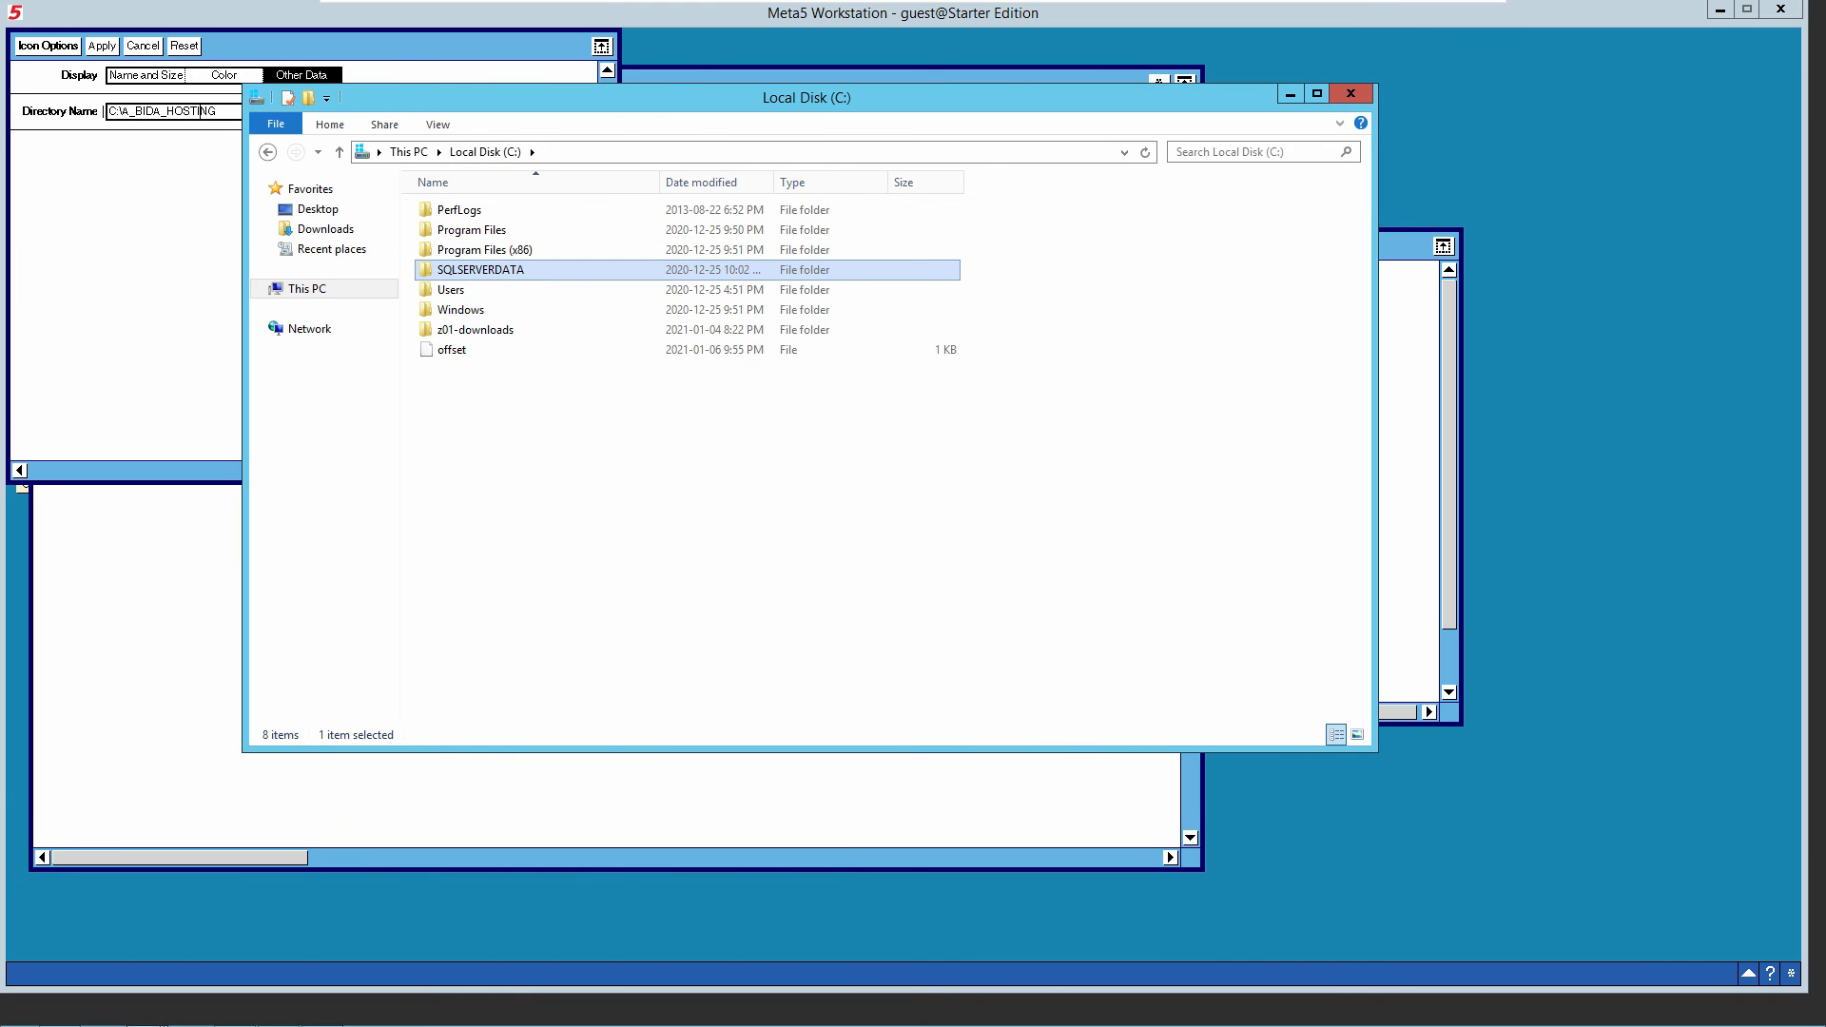
right_click(546, 436)
mouse_move(591, 628)
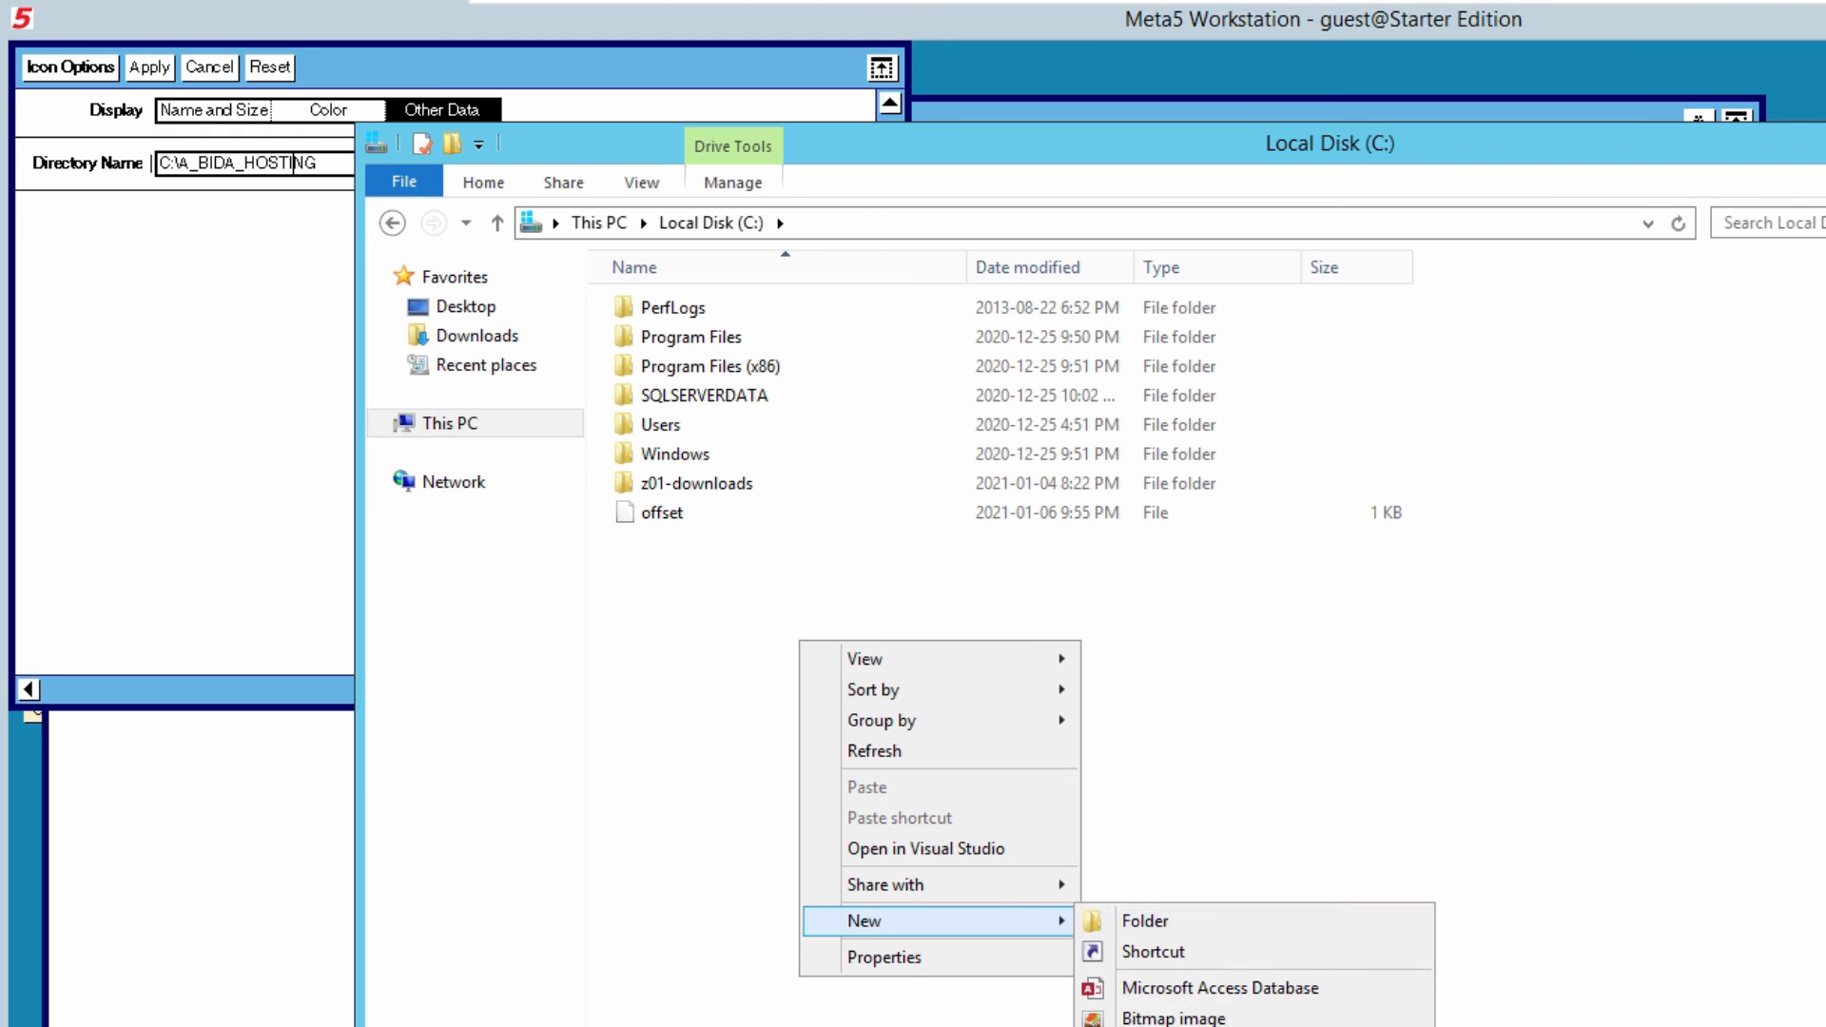
click(1145, 920)
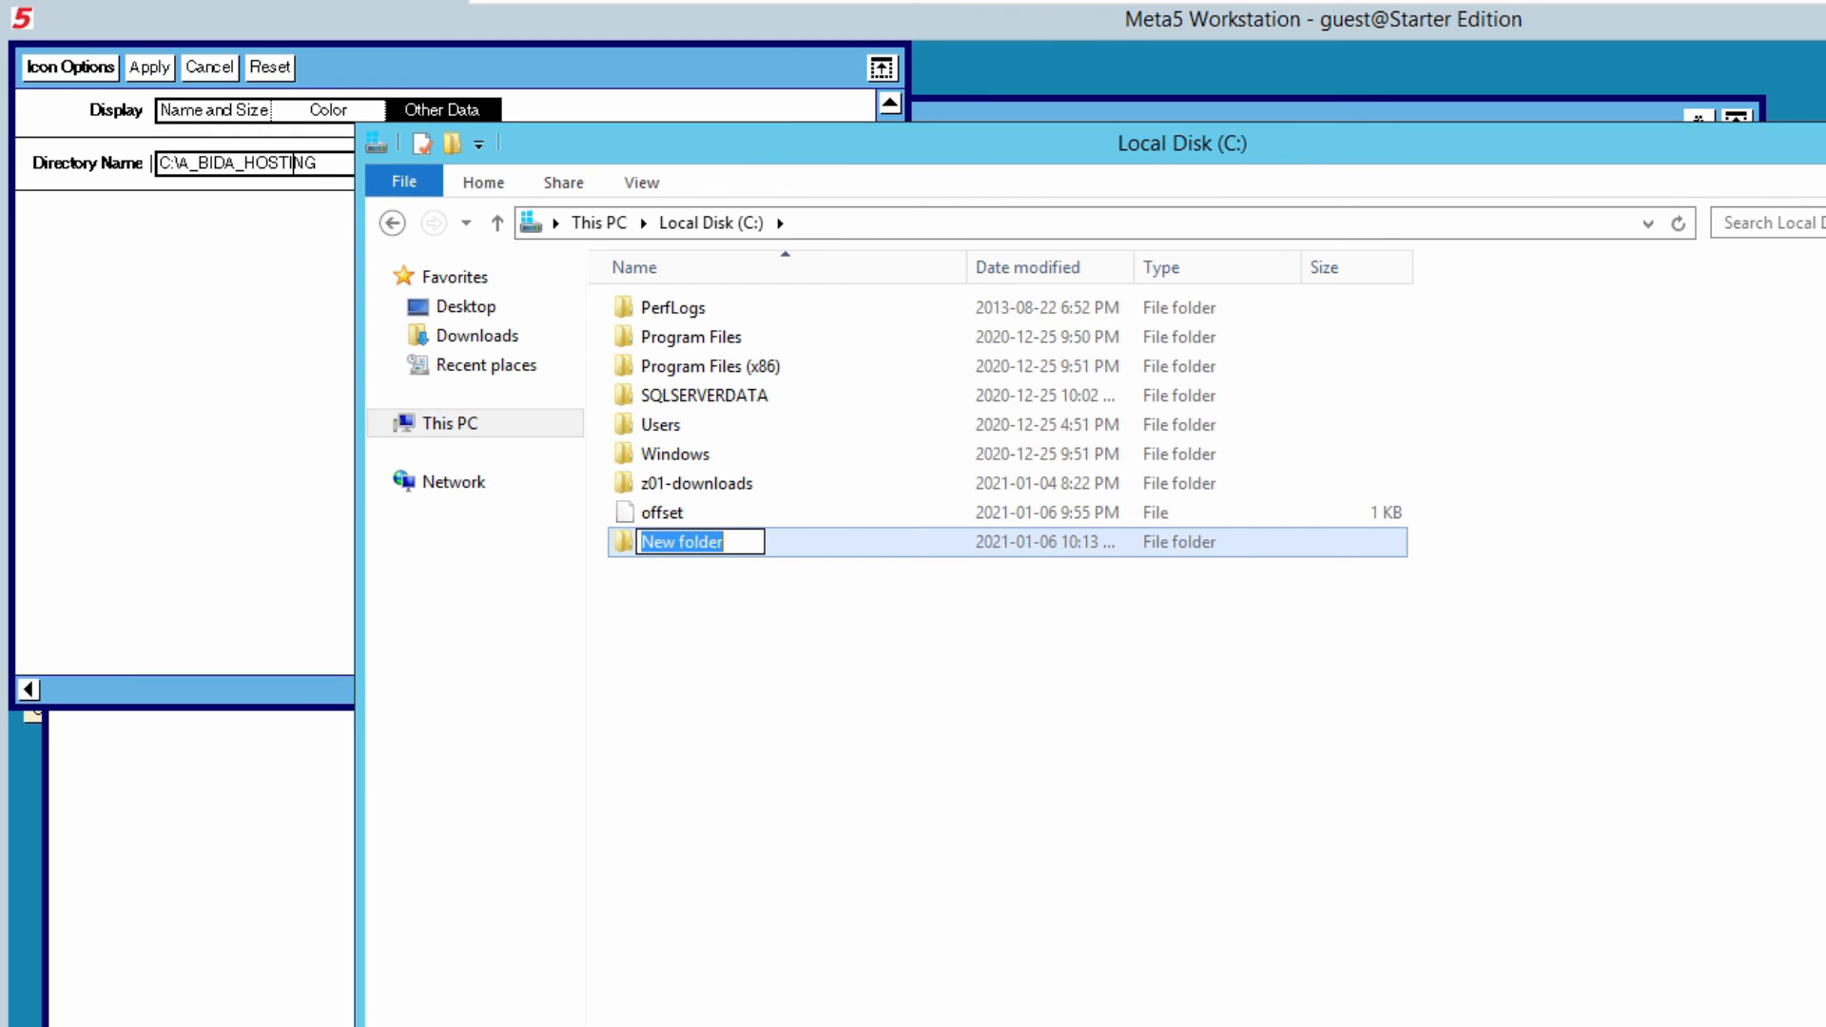
text(A_)
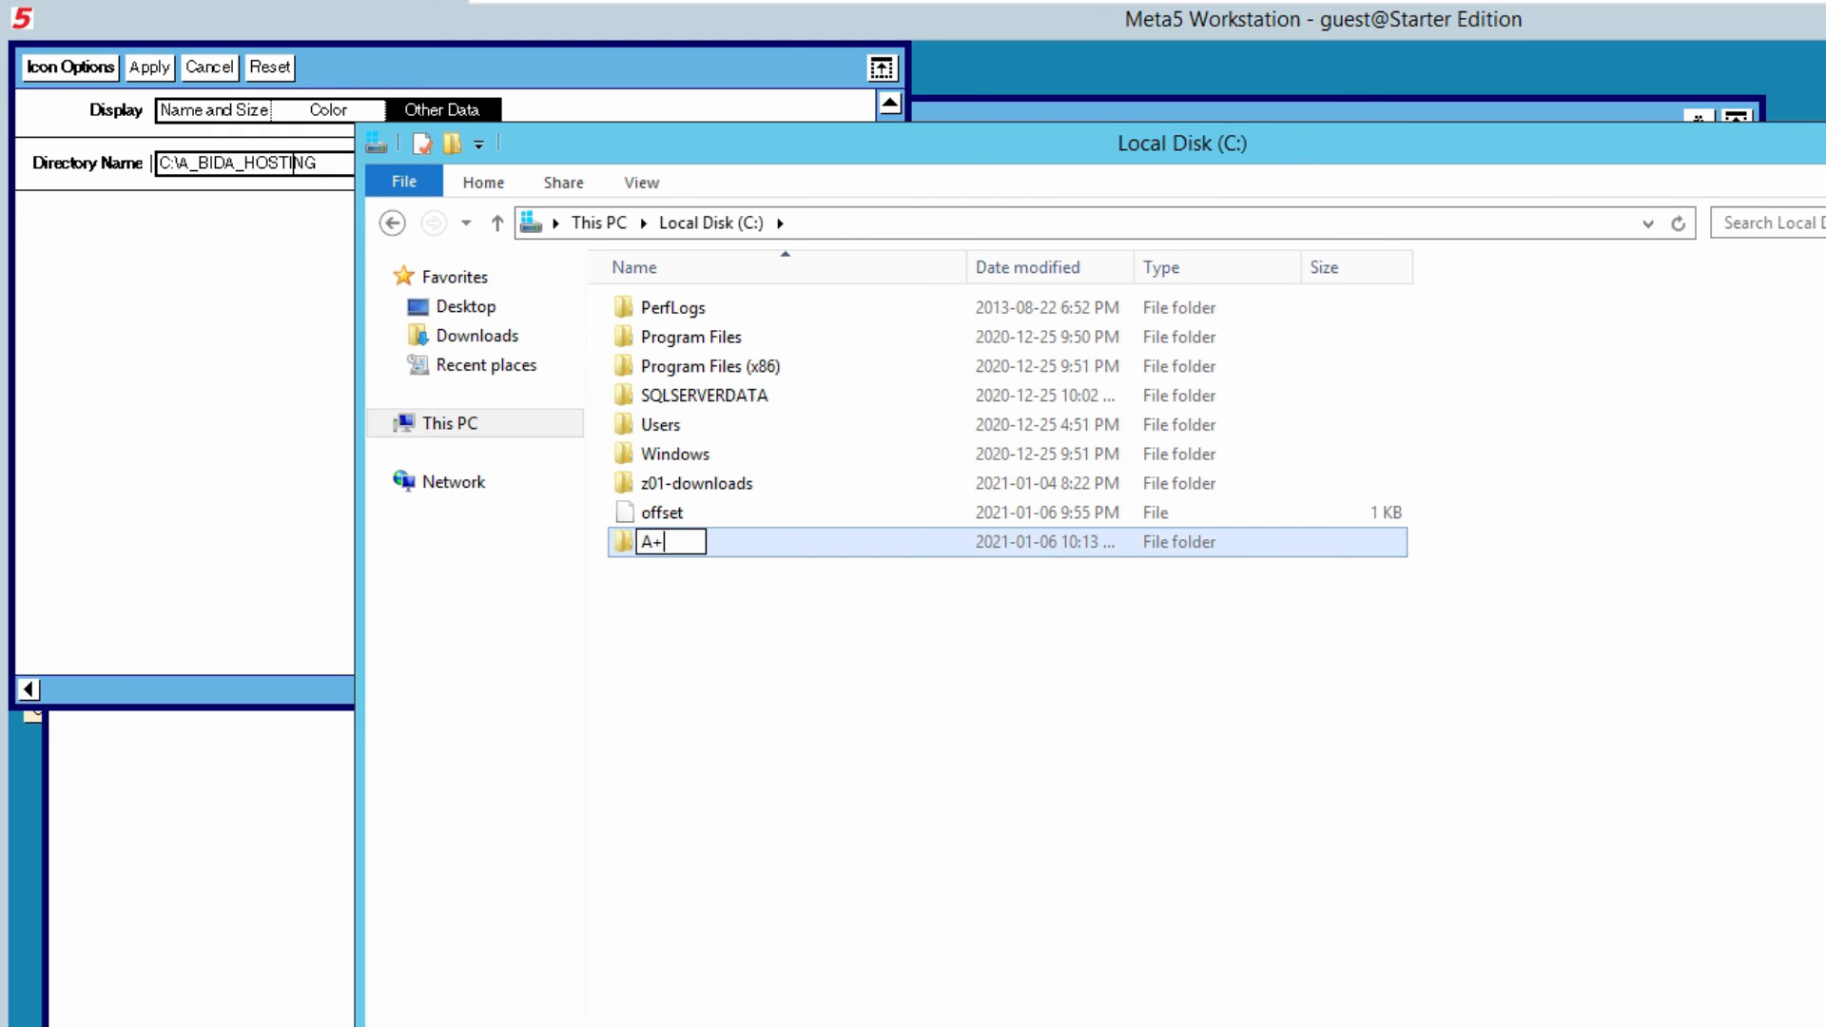
text(BIDA_HOSTING)
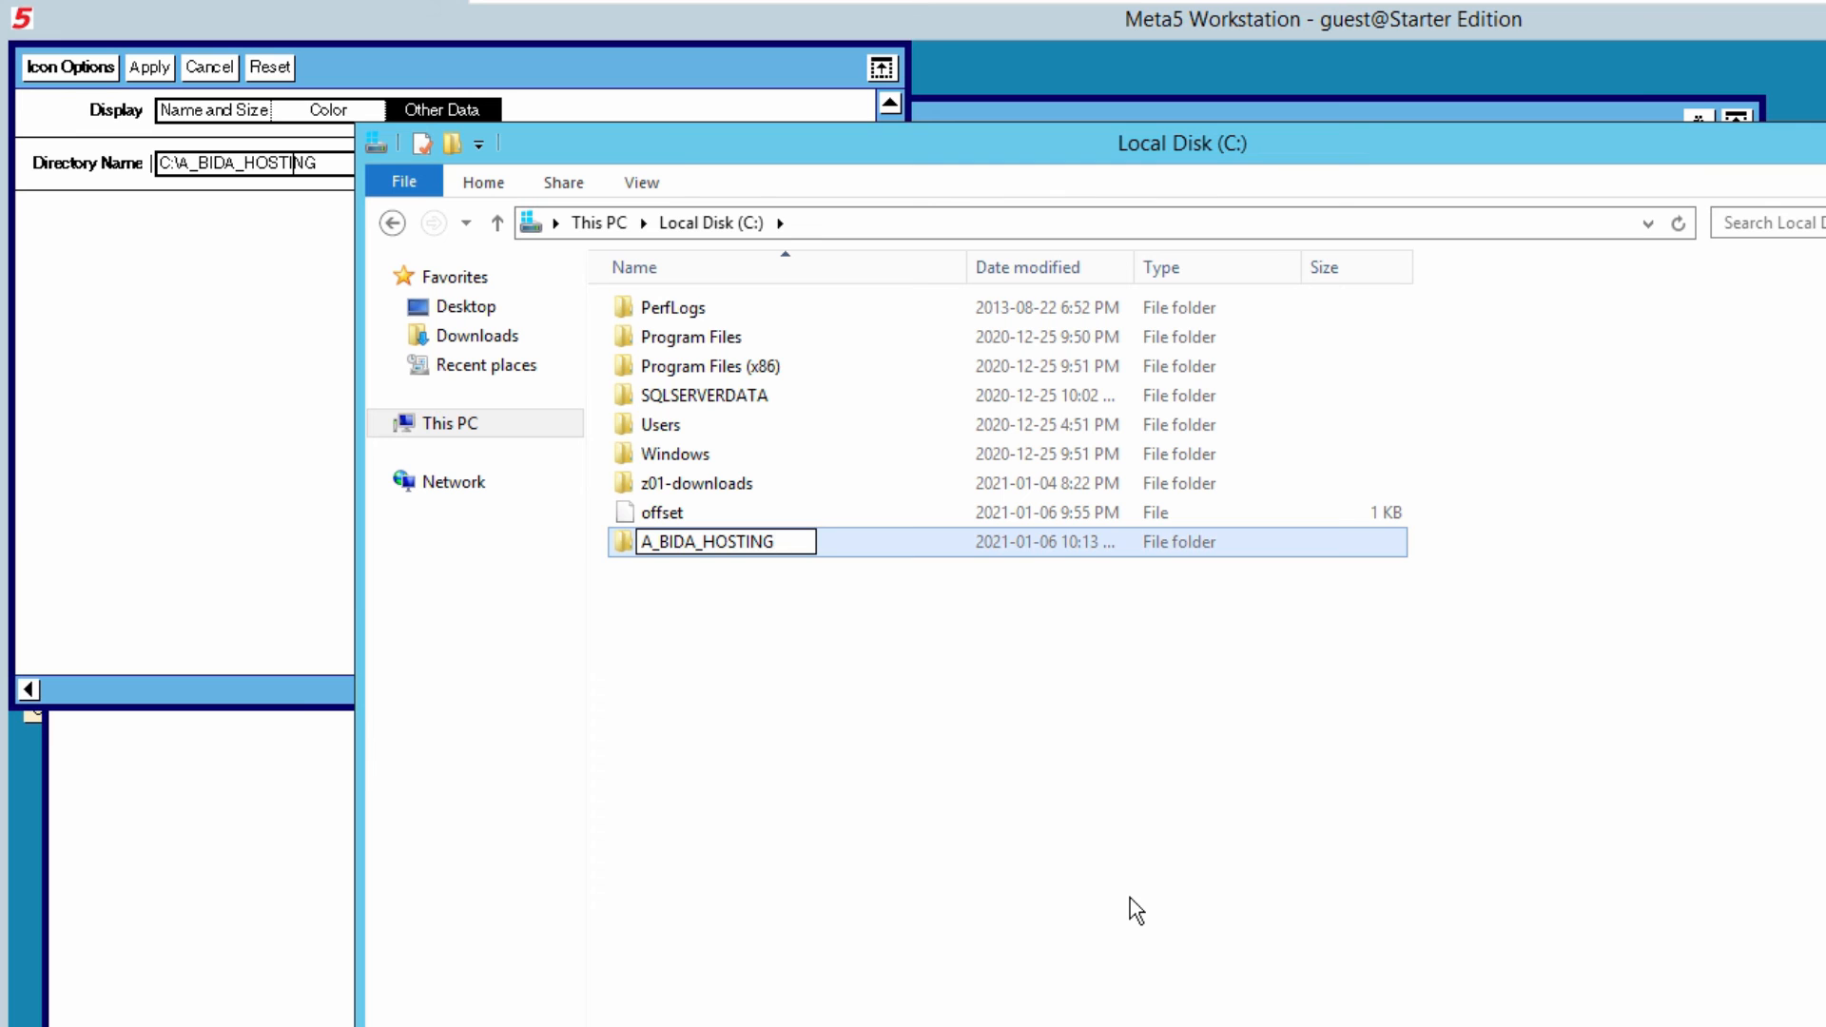
click(1136, 910)
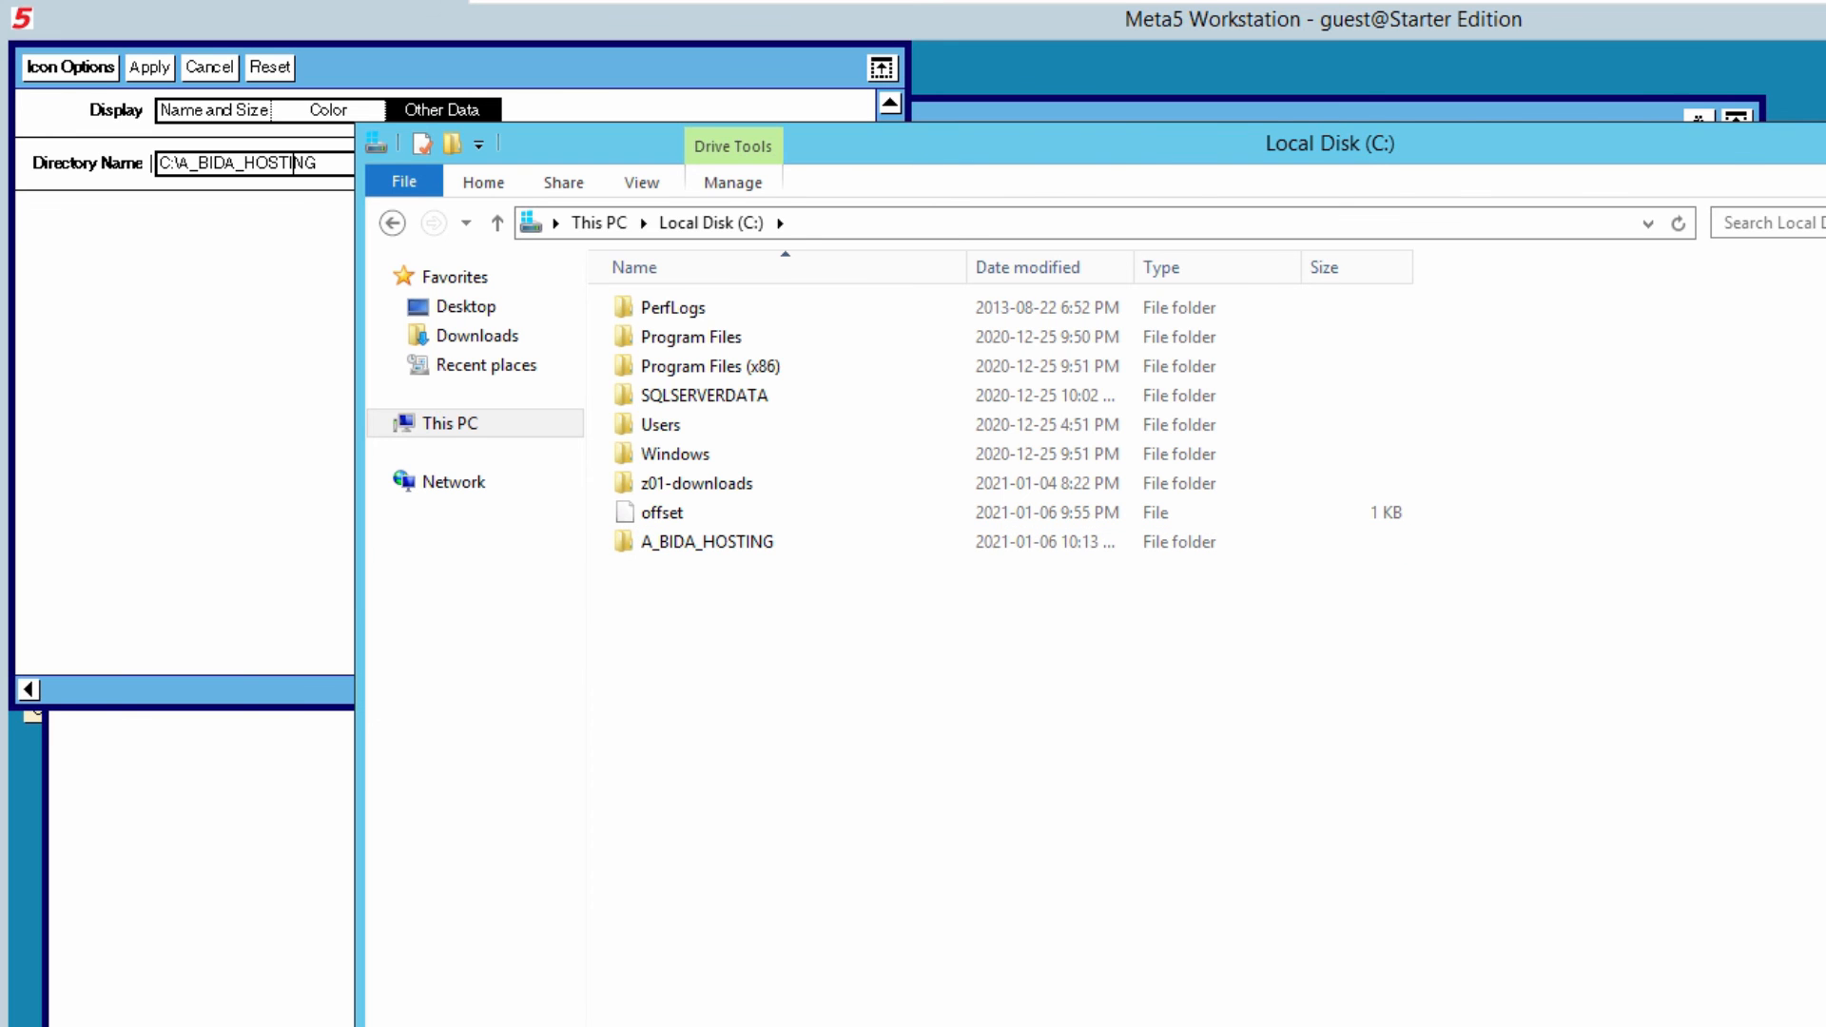
click(294, 163)
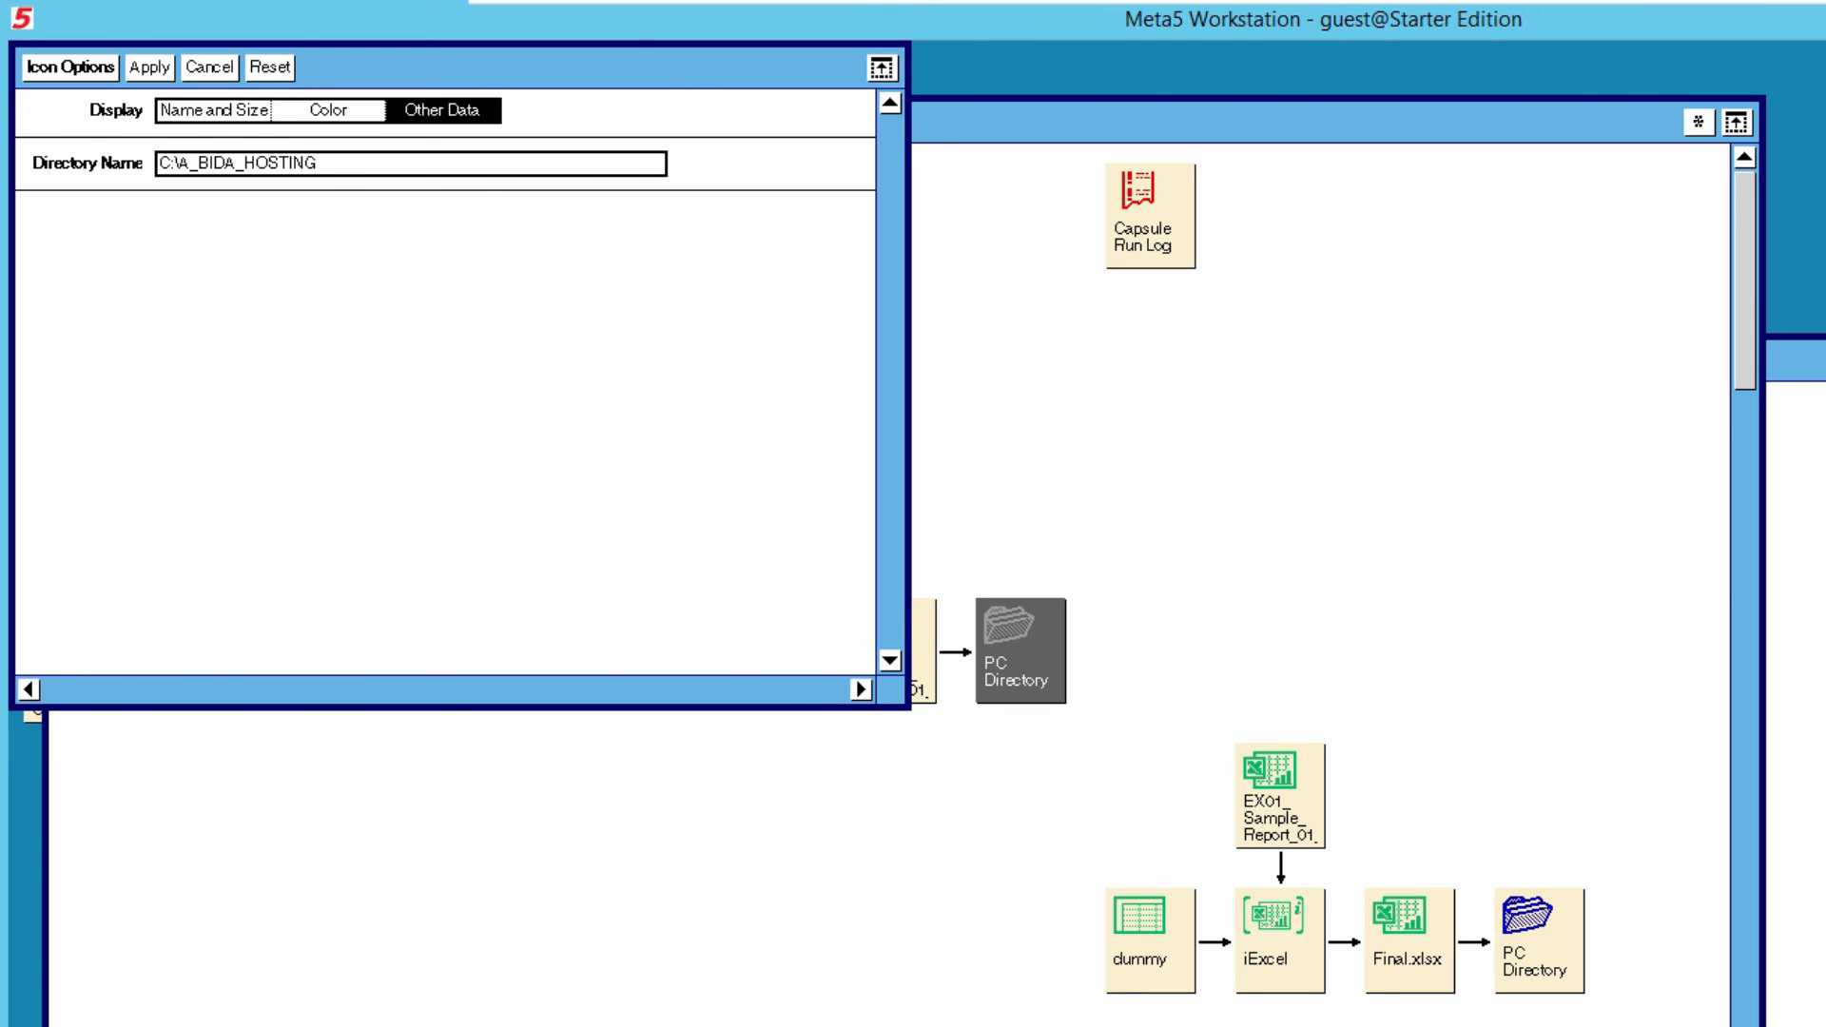
click(149, 68)
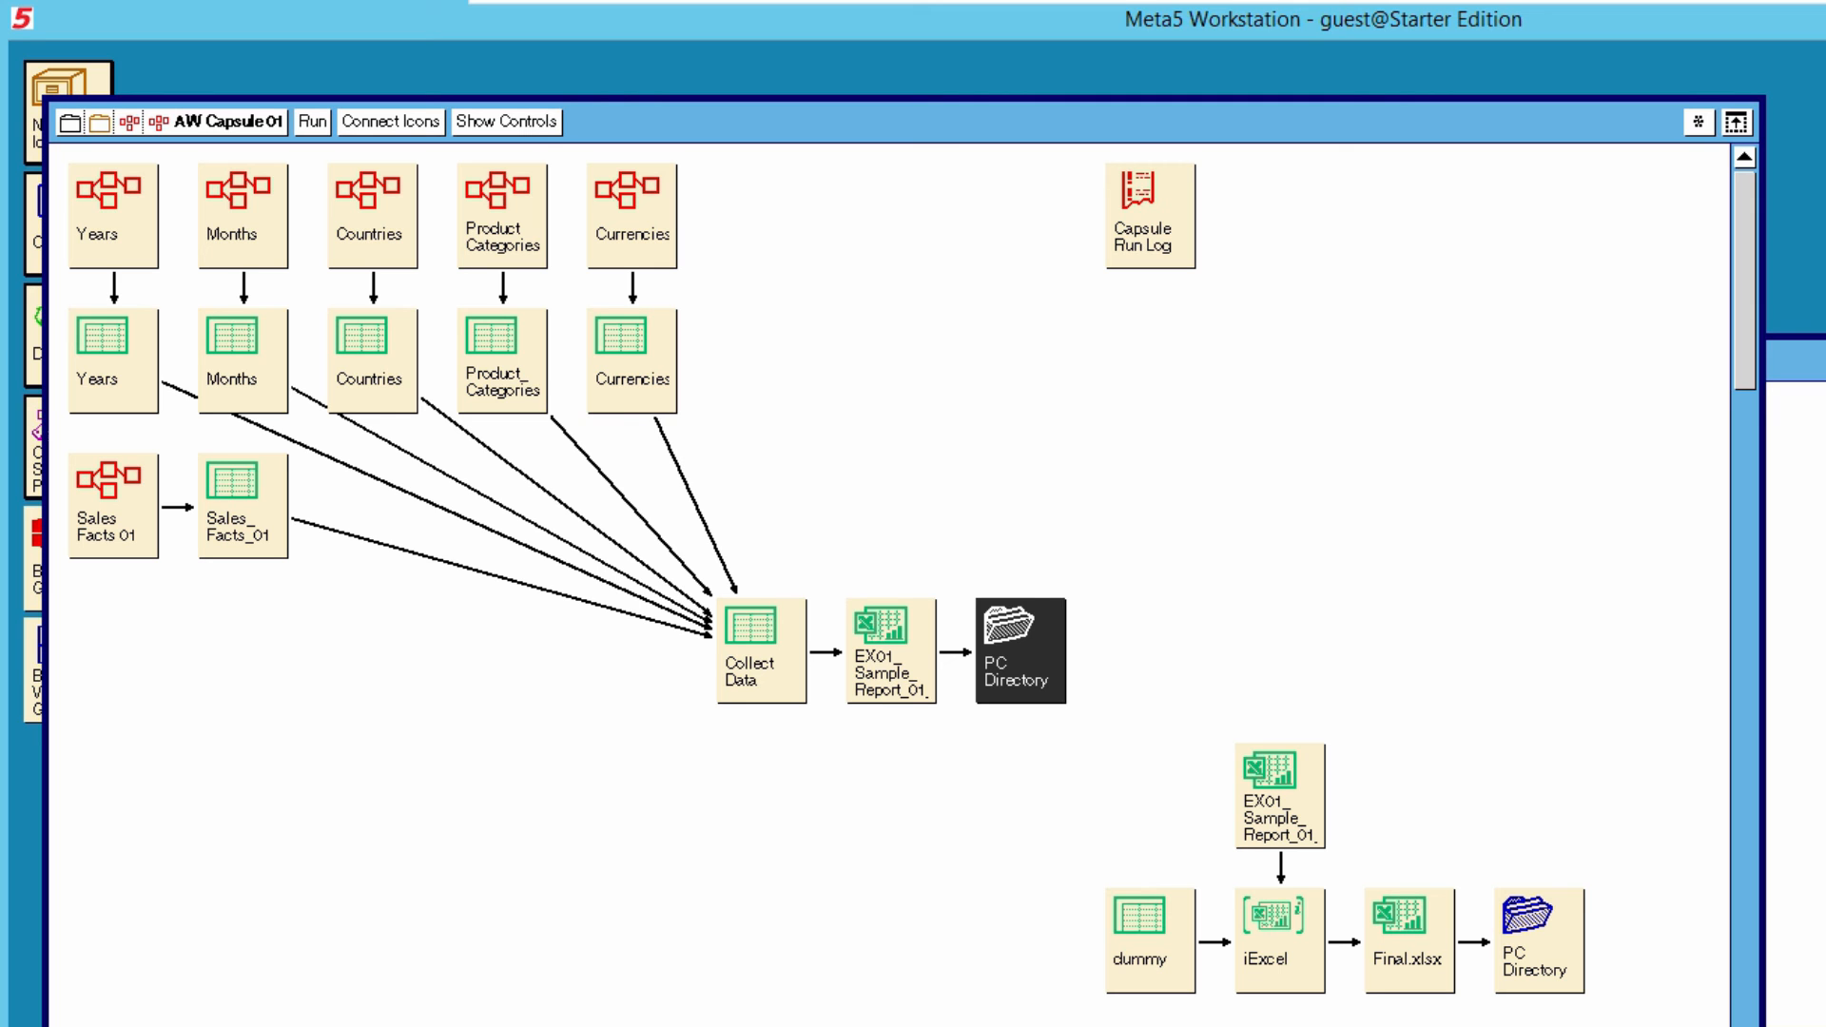
- Set the directory name of the PC Directory that follows Final.xlsx to C:\z-01-sample-reports in its icon options
click(1538, 941)
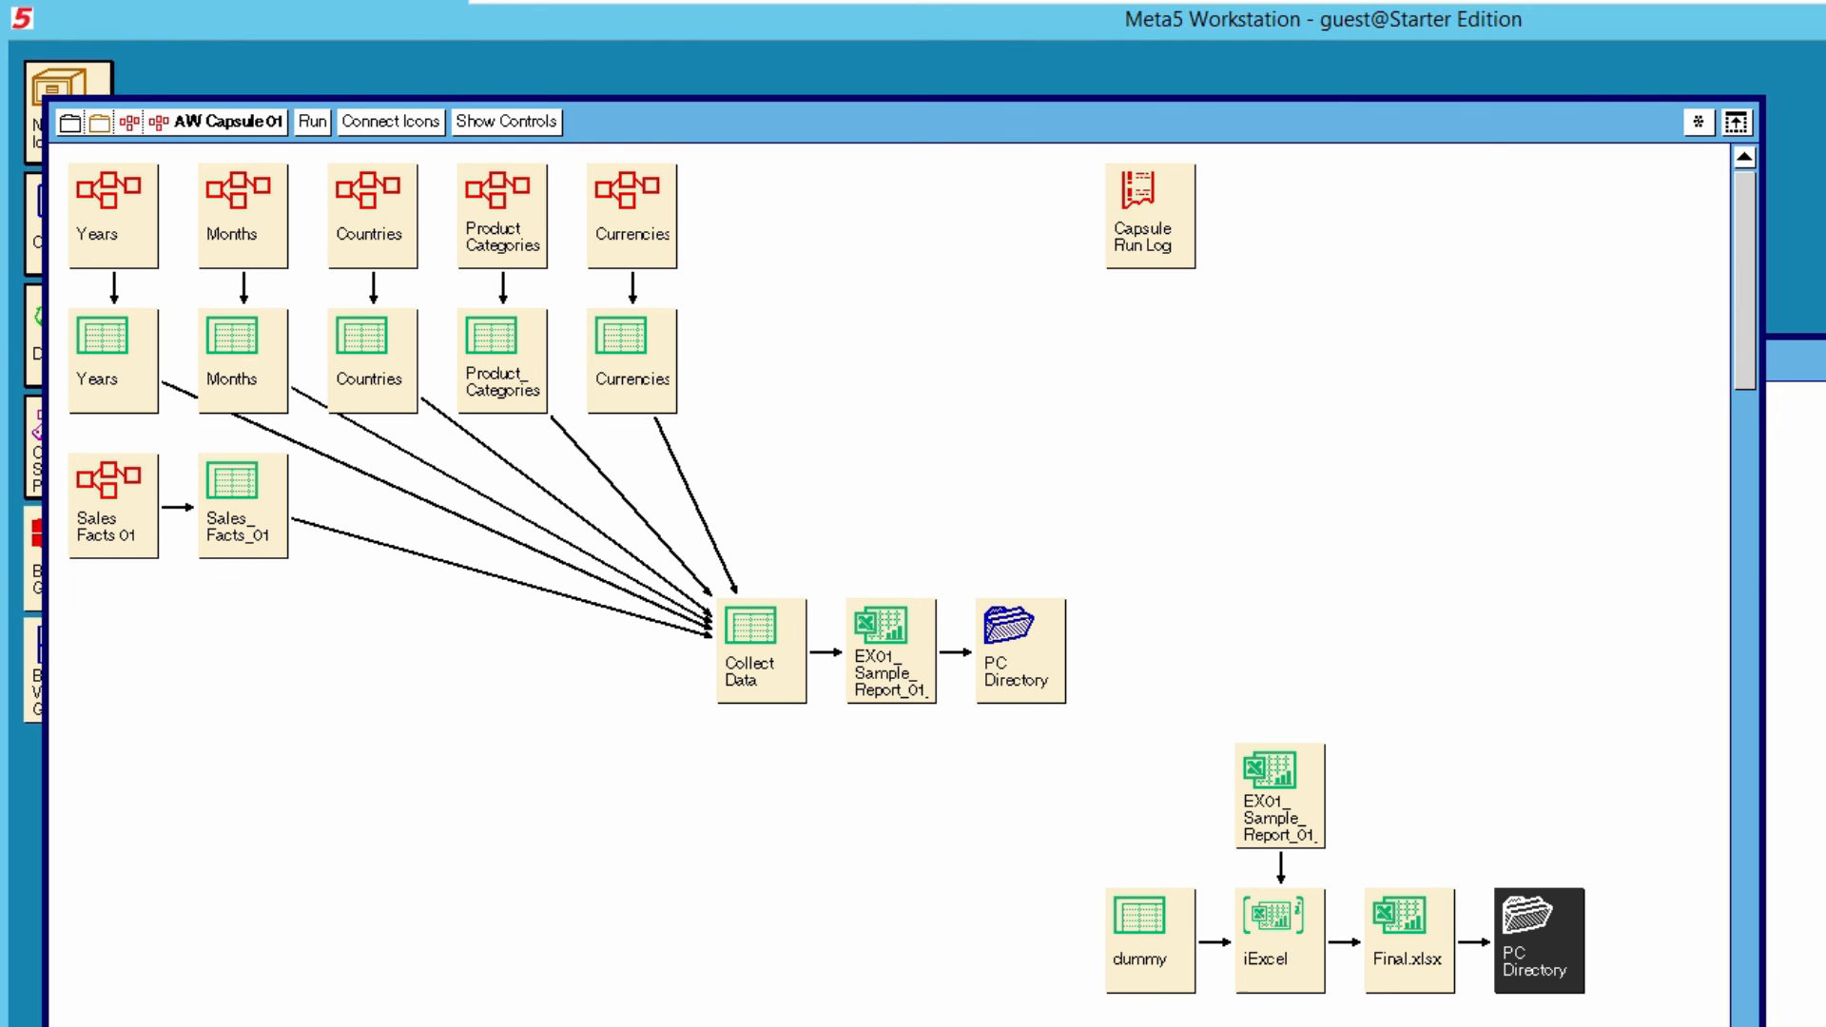
key(alt+Return)
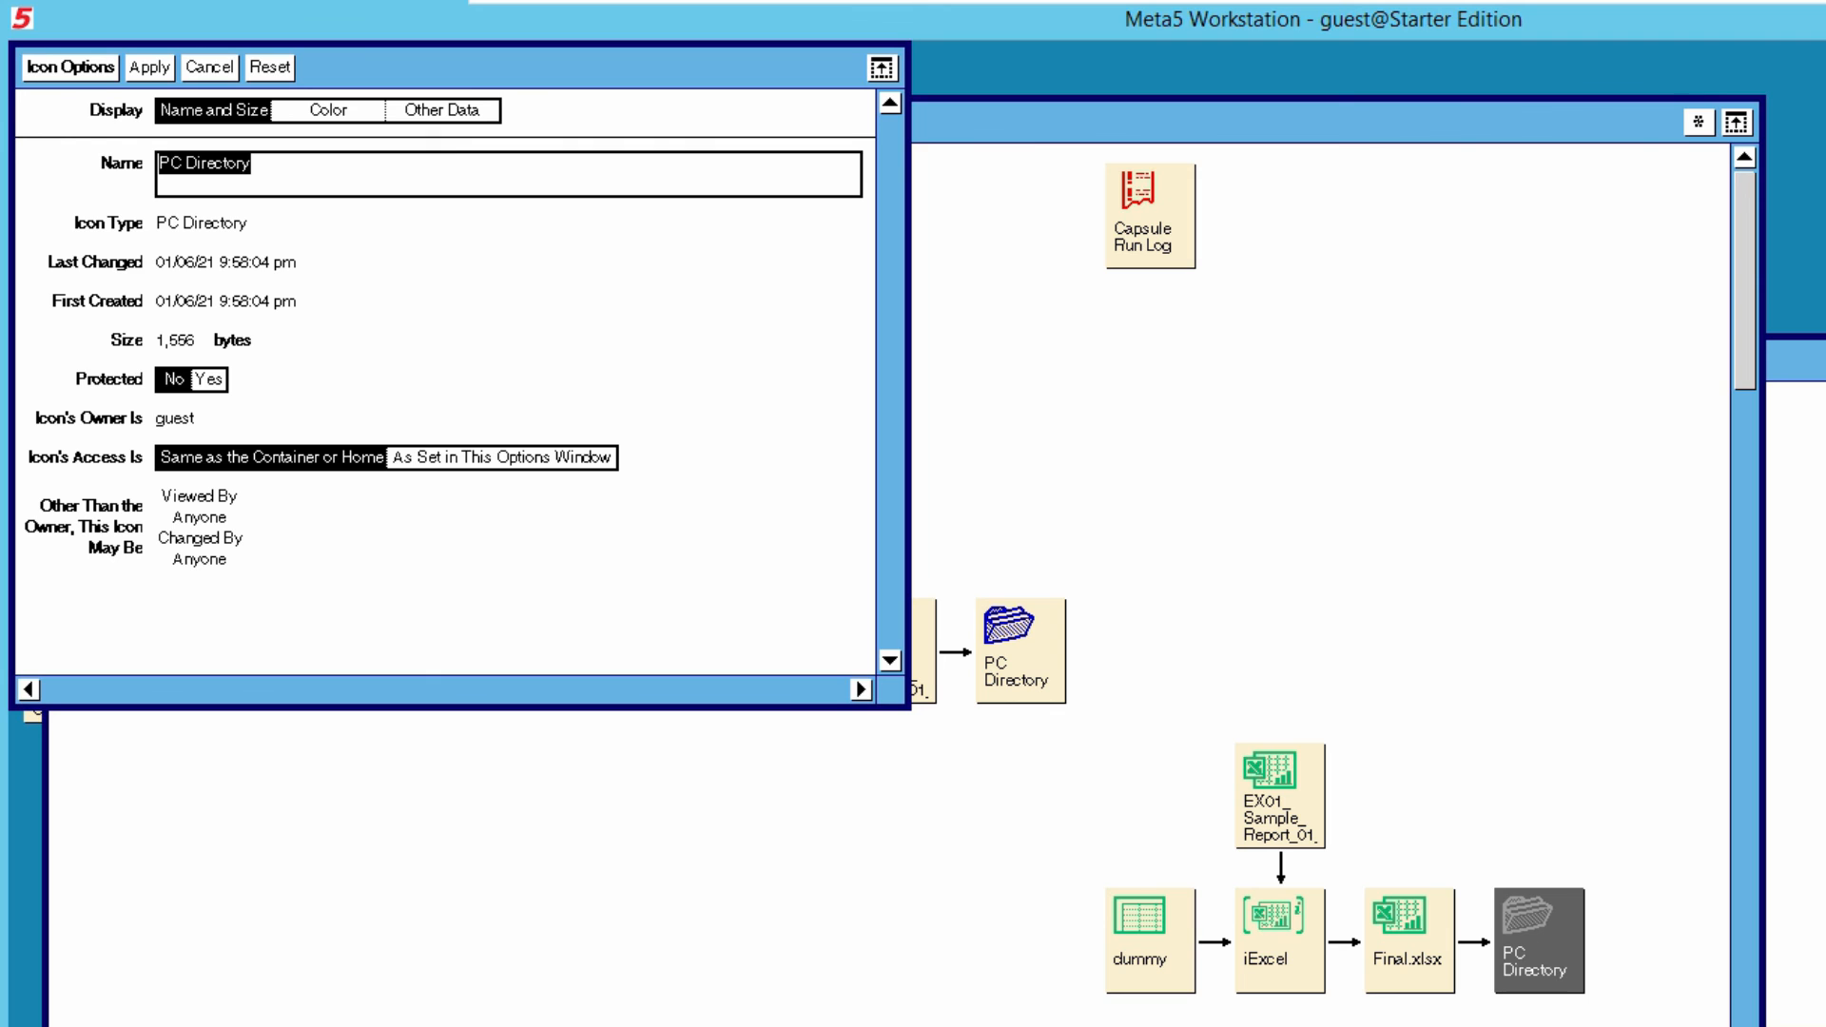
click(442, 110)
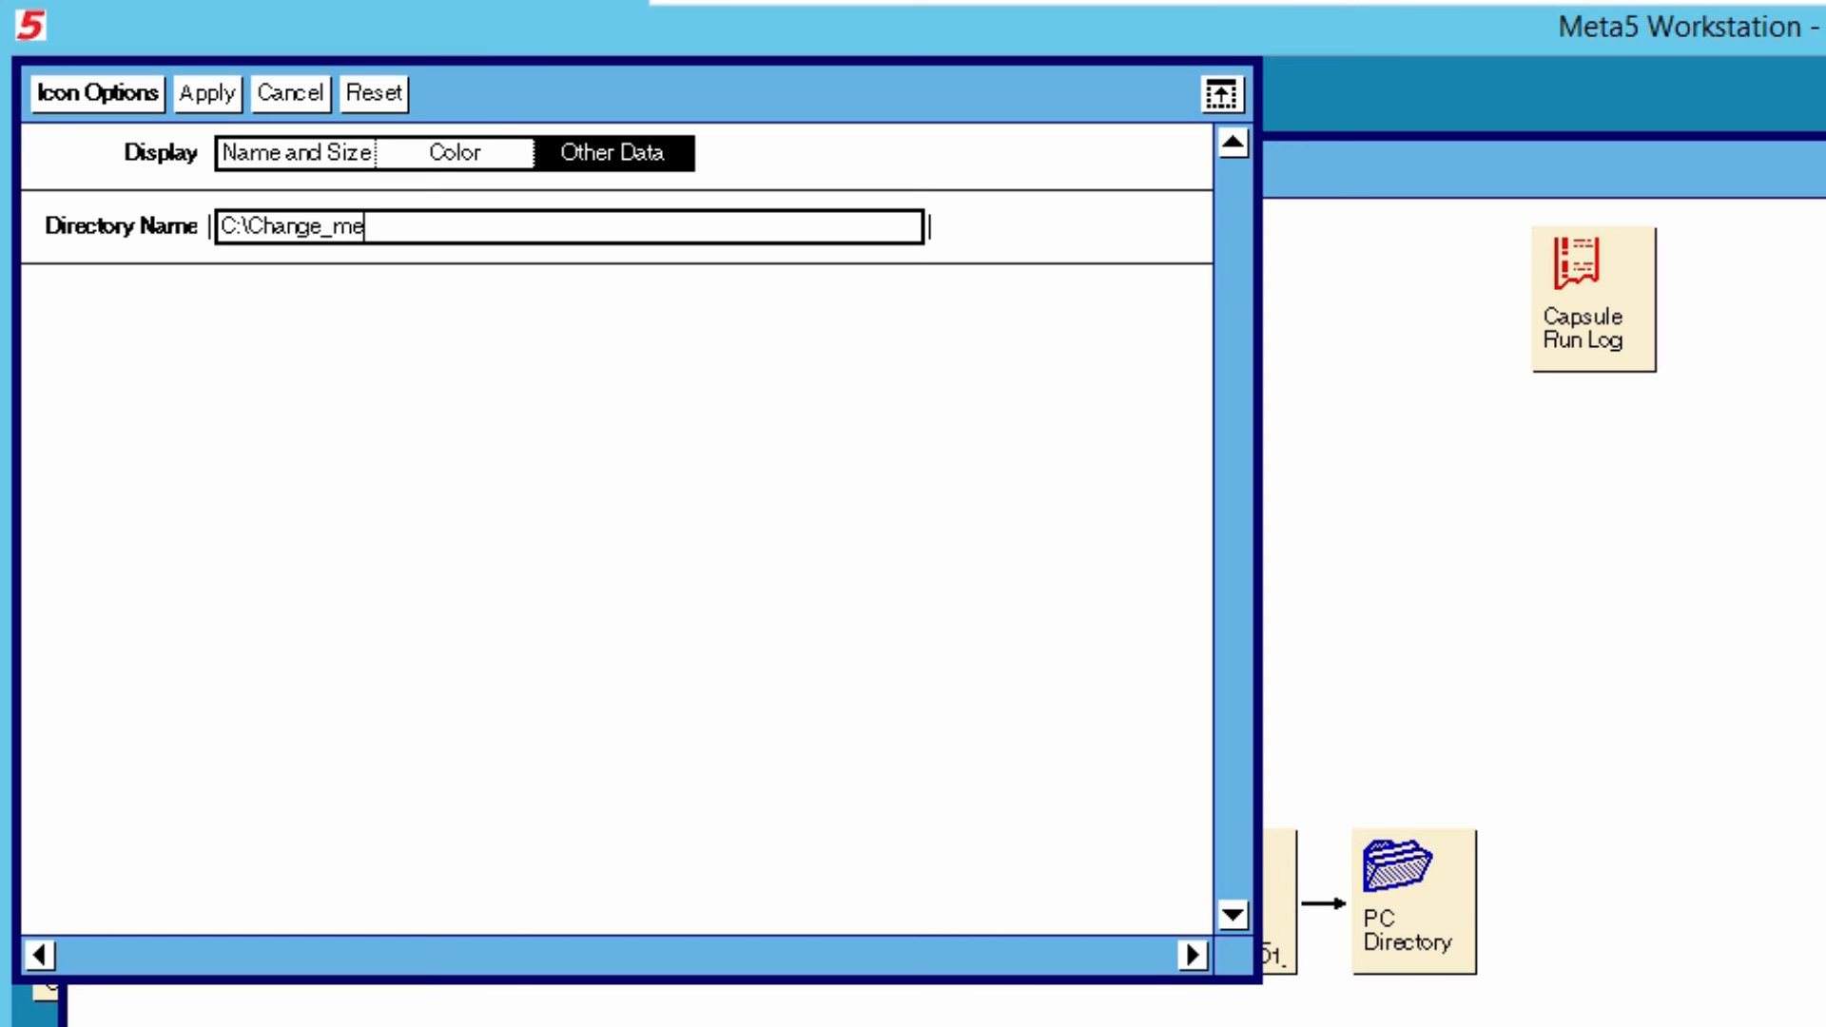
key(BackSpace)
key(BackSpace)
key(BackSpace)
key(BackSpace)
key(BackSpace)
key(BackSpace)
key(BackSpace)
key(BackSpace)
key(BackSpace)
text(z_)
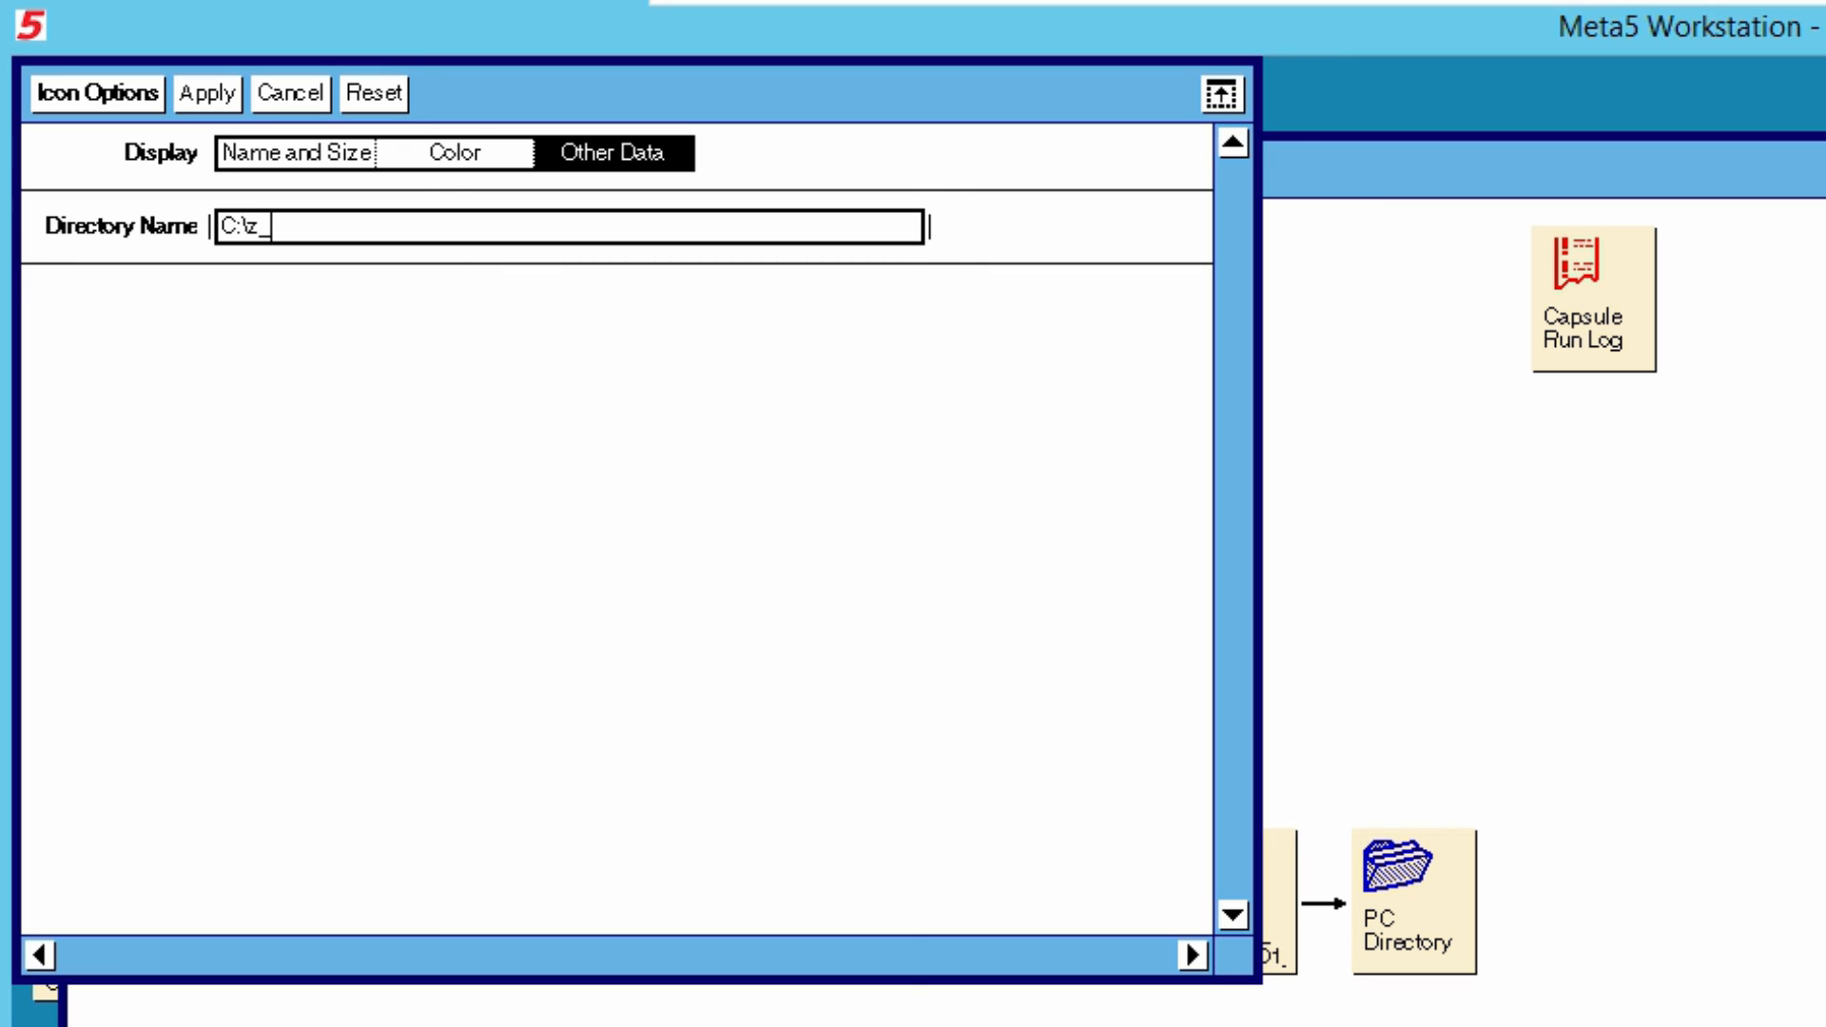
key(BackSpace)
text(-01-sample-reports)
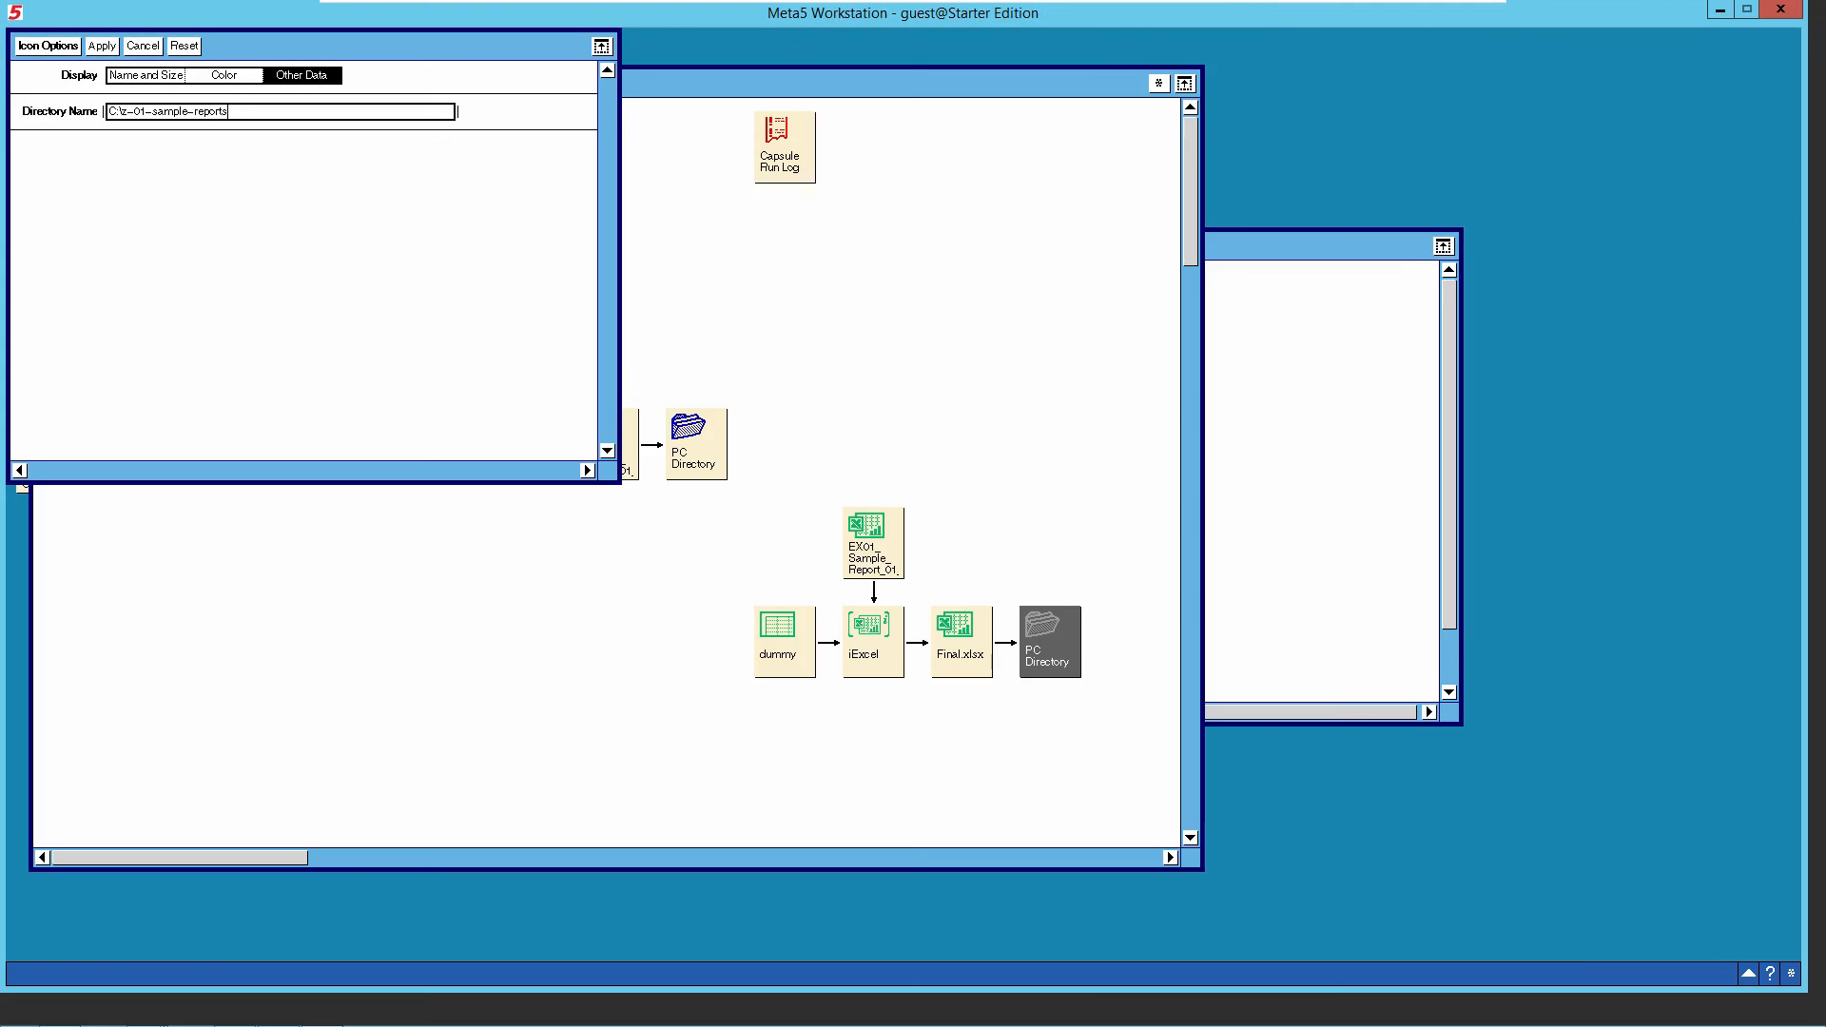
- Switch to File Explorer and create the folder z-01-sample-reports on Local Disk (C:), and apply the PC Directory's icon options in Meta5
mouse_move(381, 1024)
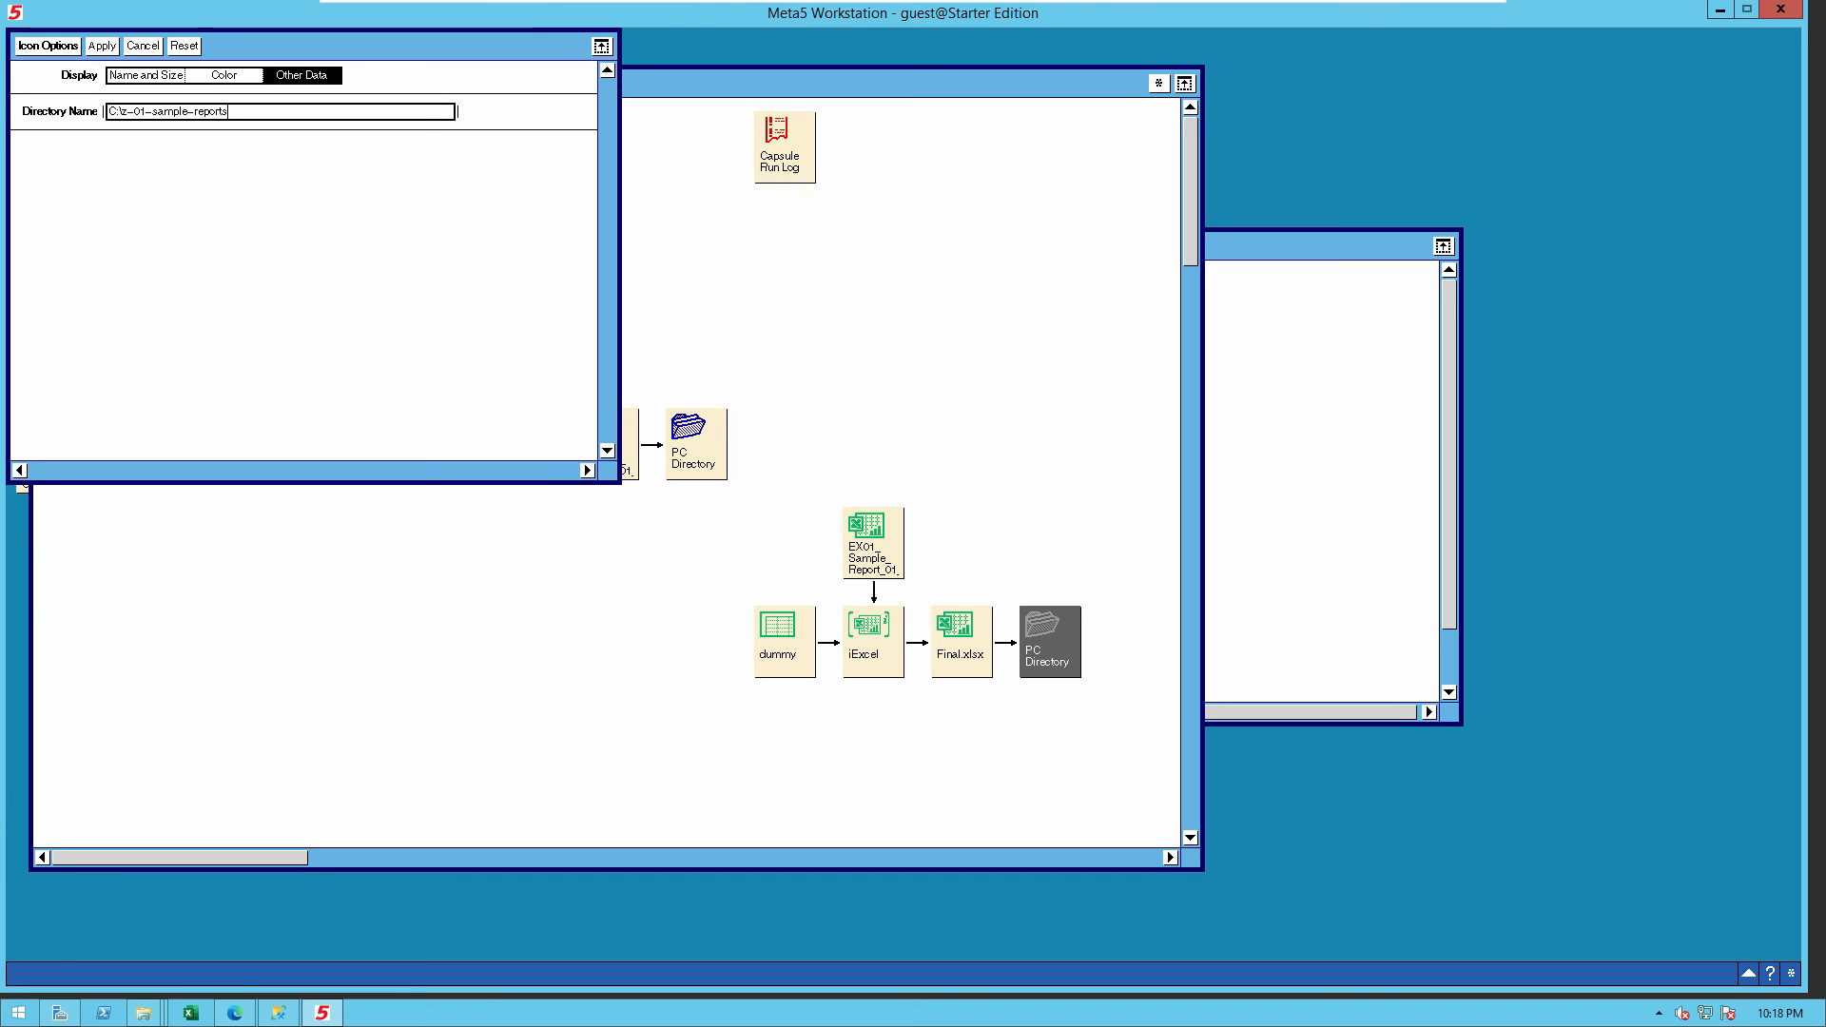
mouse_move(143, 1013)
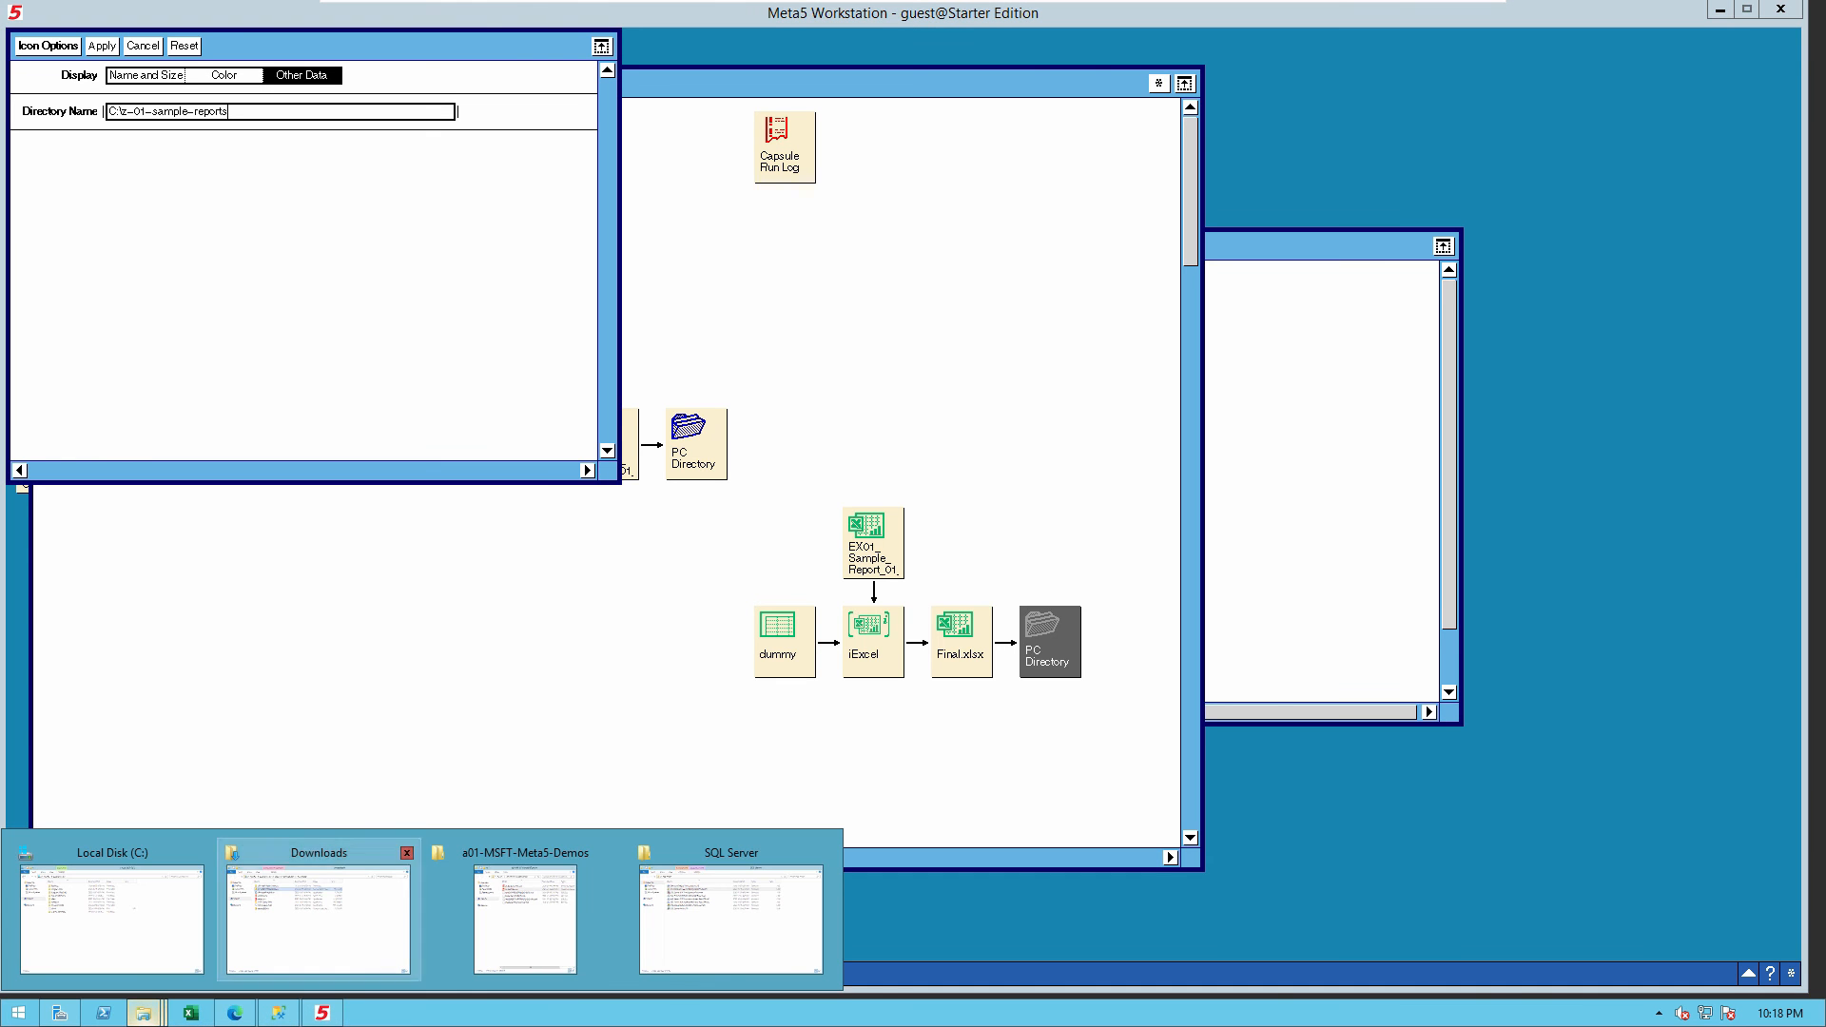
click(109, 913)
right_click(543, 569)
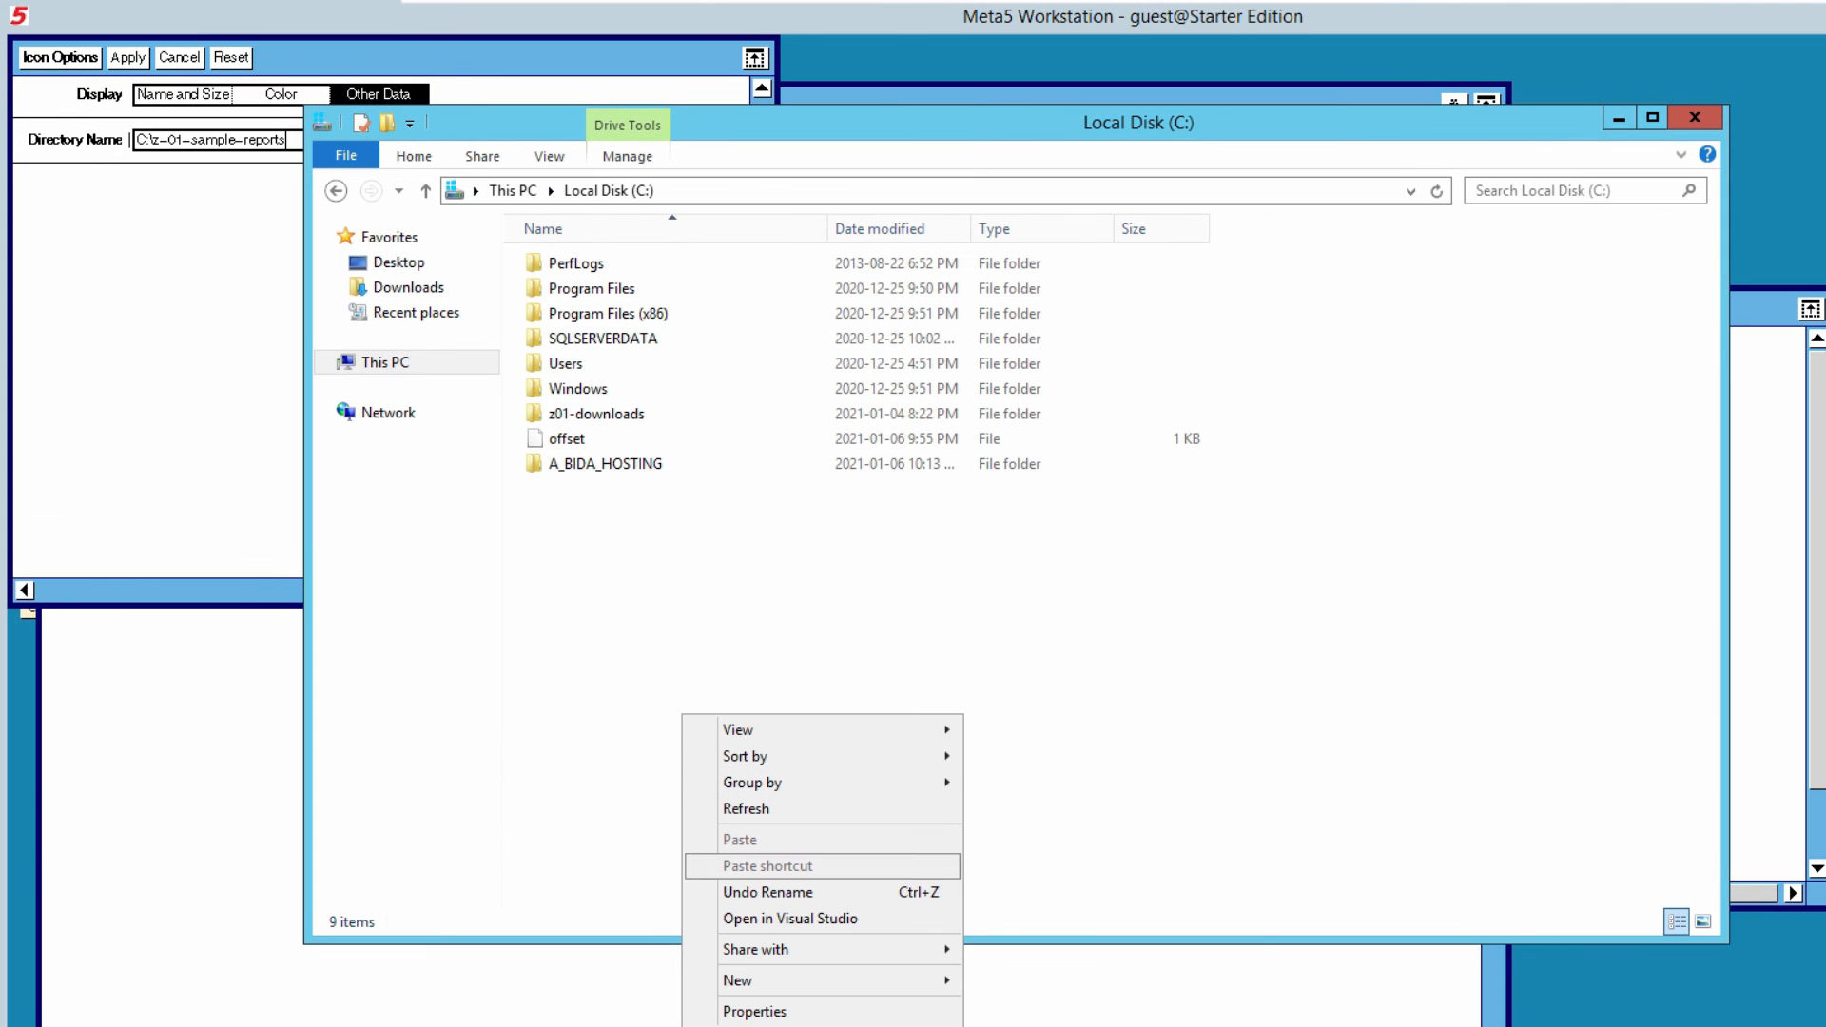
mouse_move(742, 979)
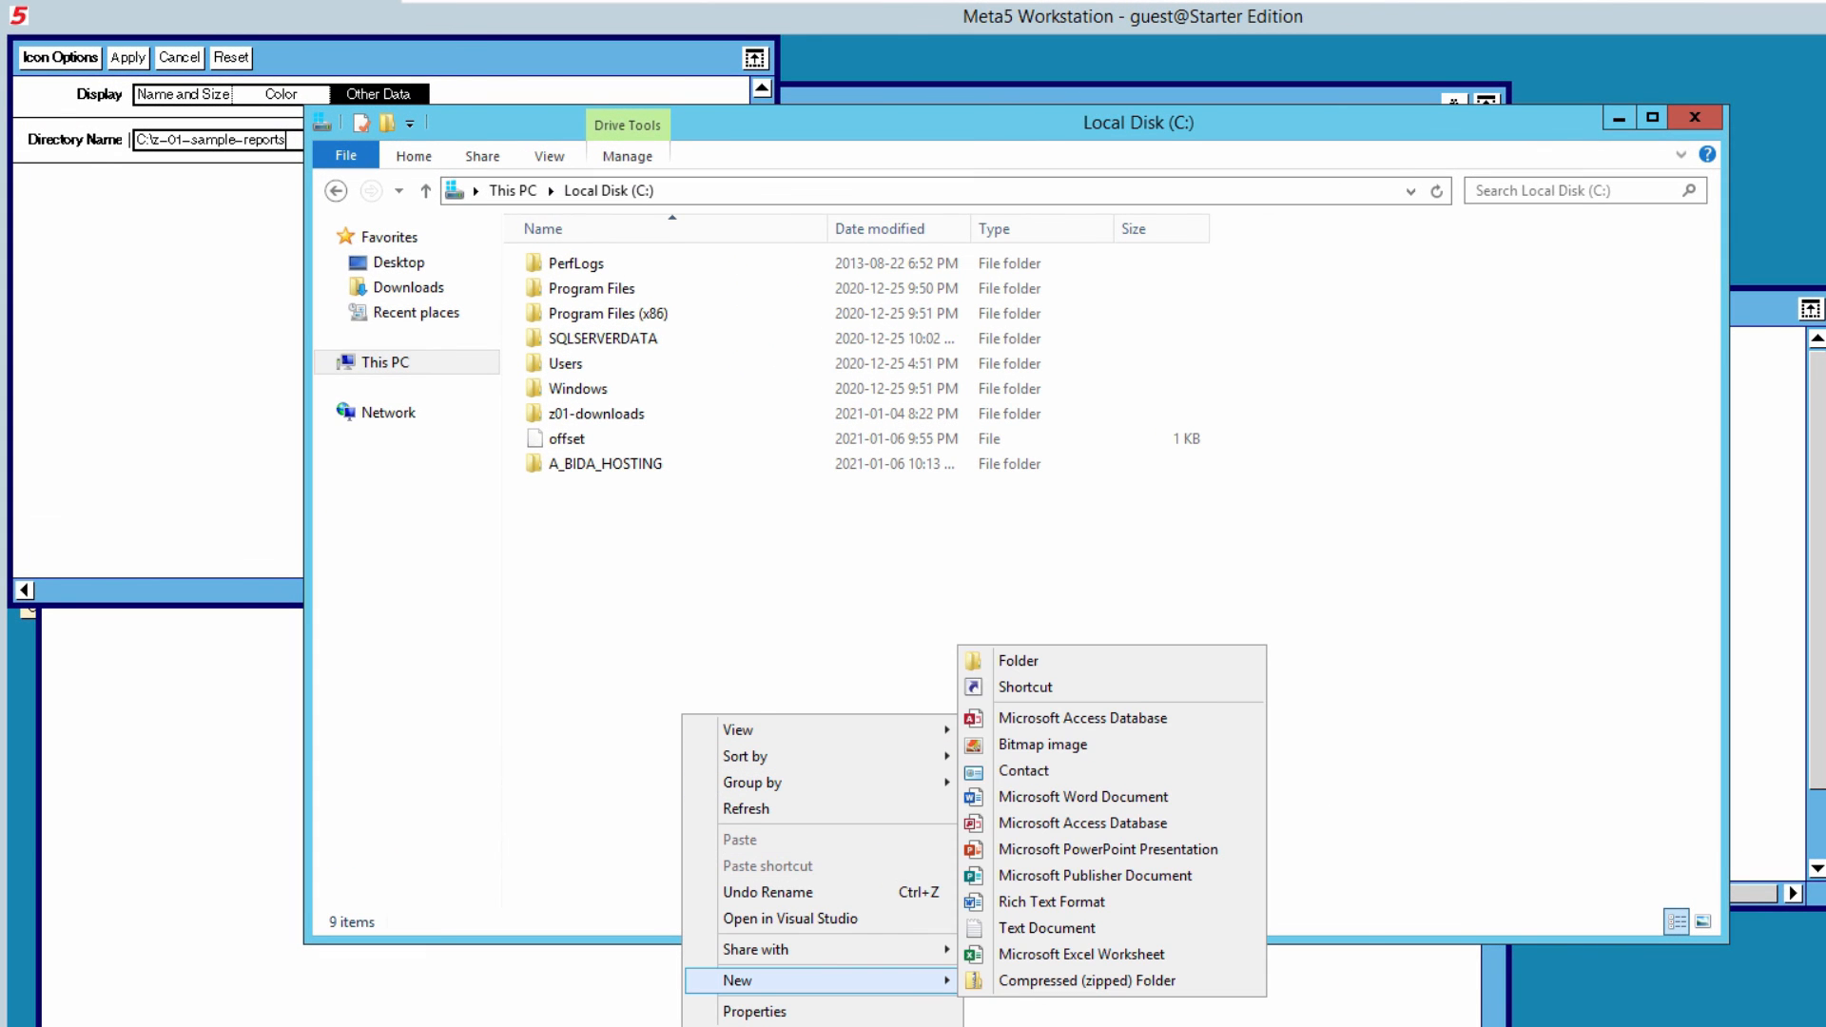
click(1018, 660)
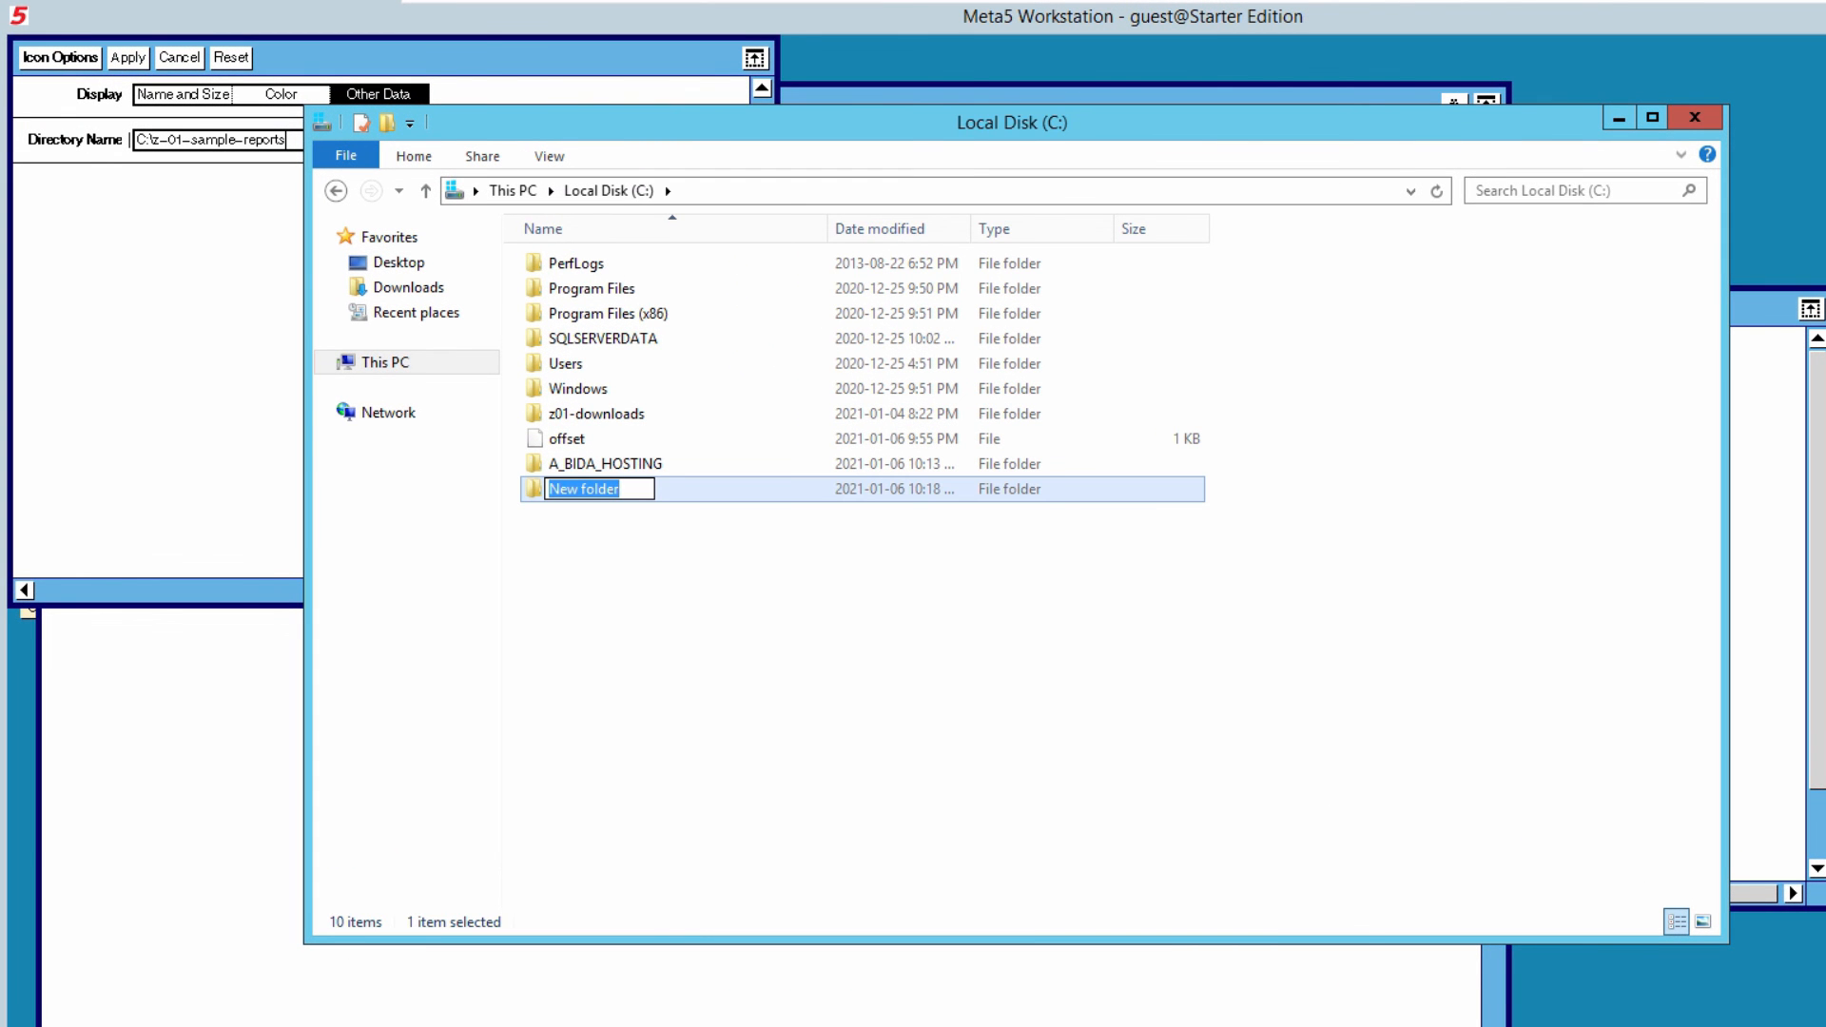
text(z-01)
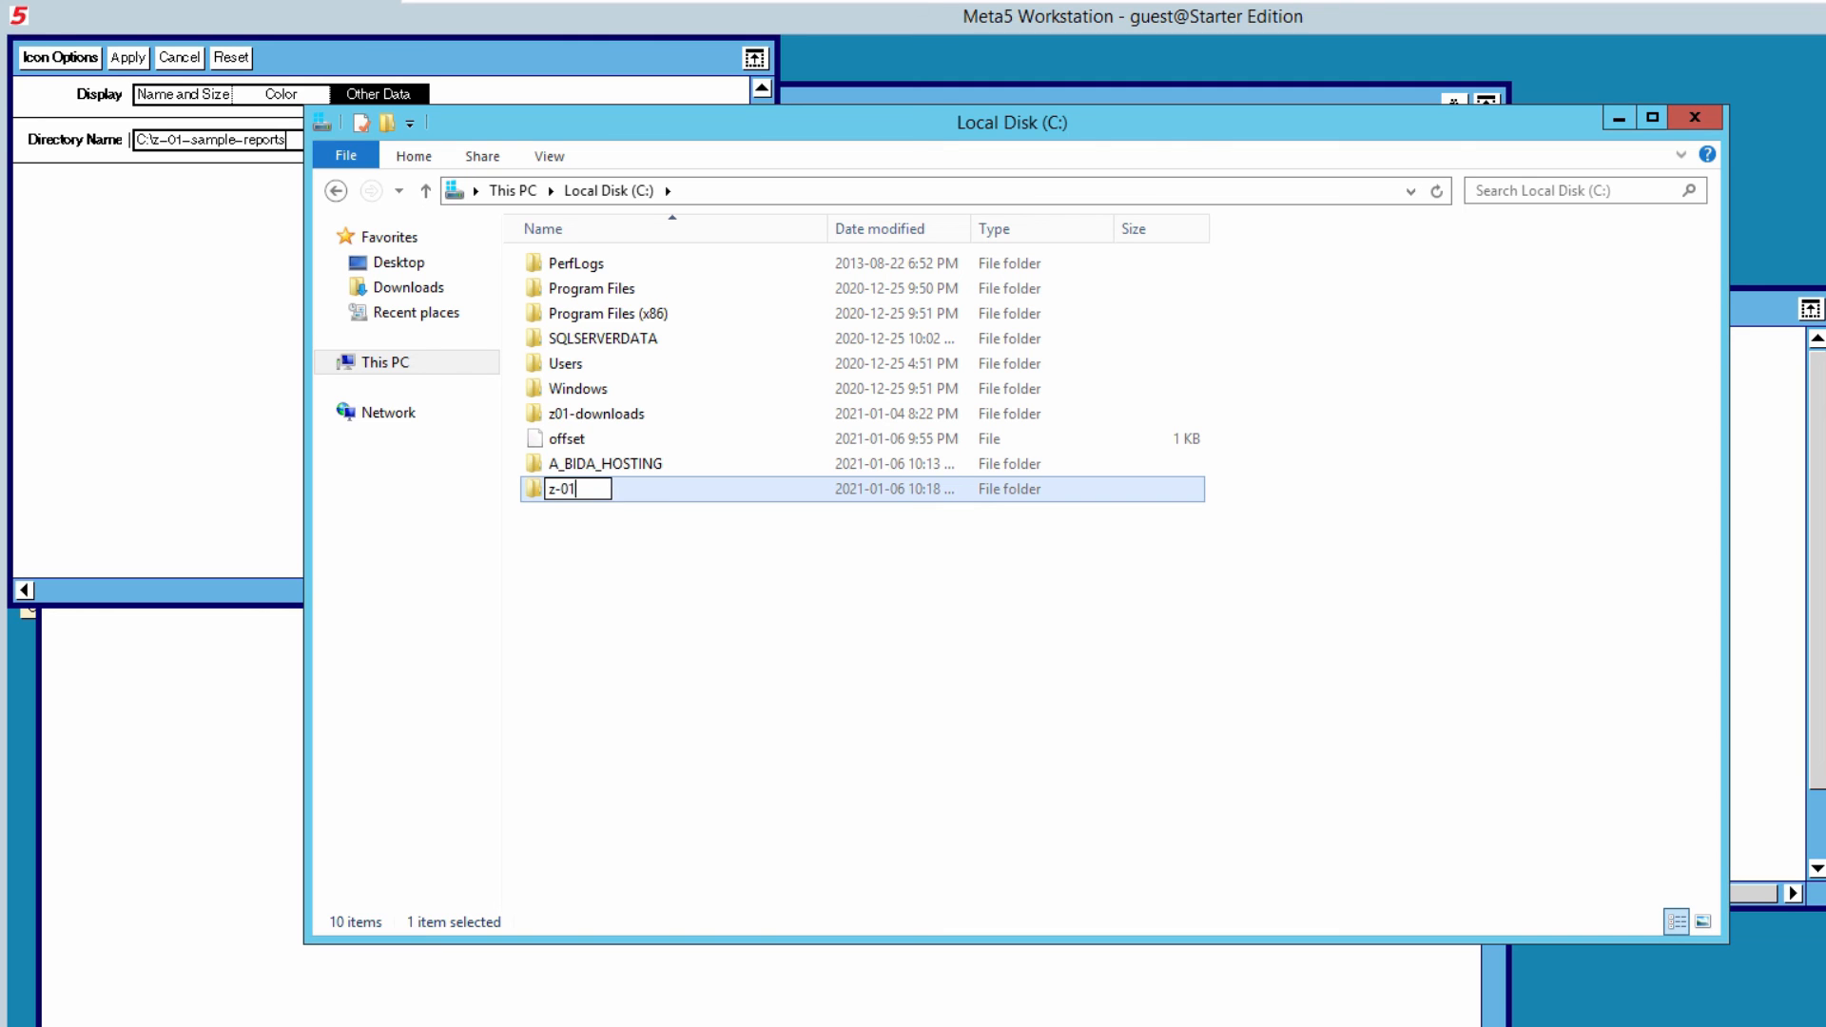
text(-sample-reports)
click(1018, 660)
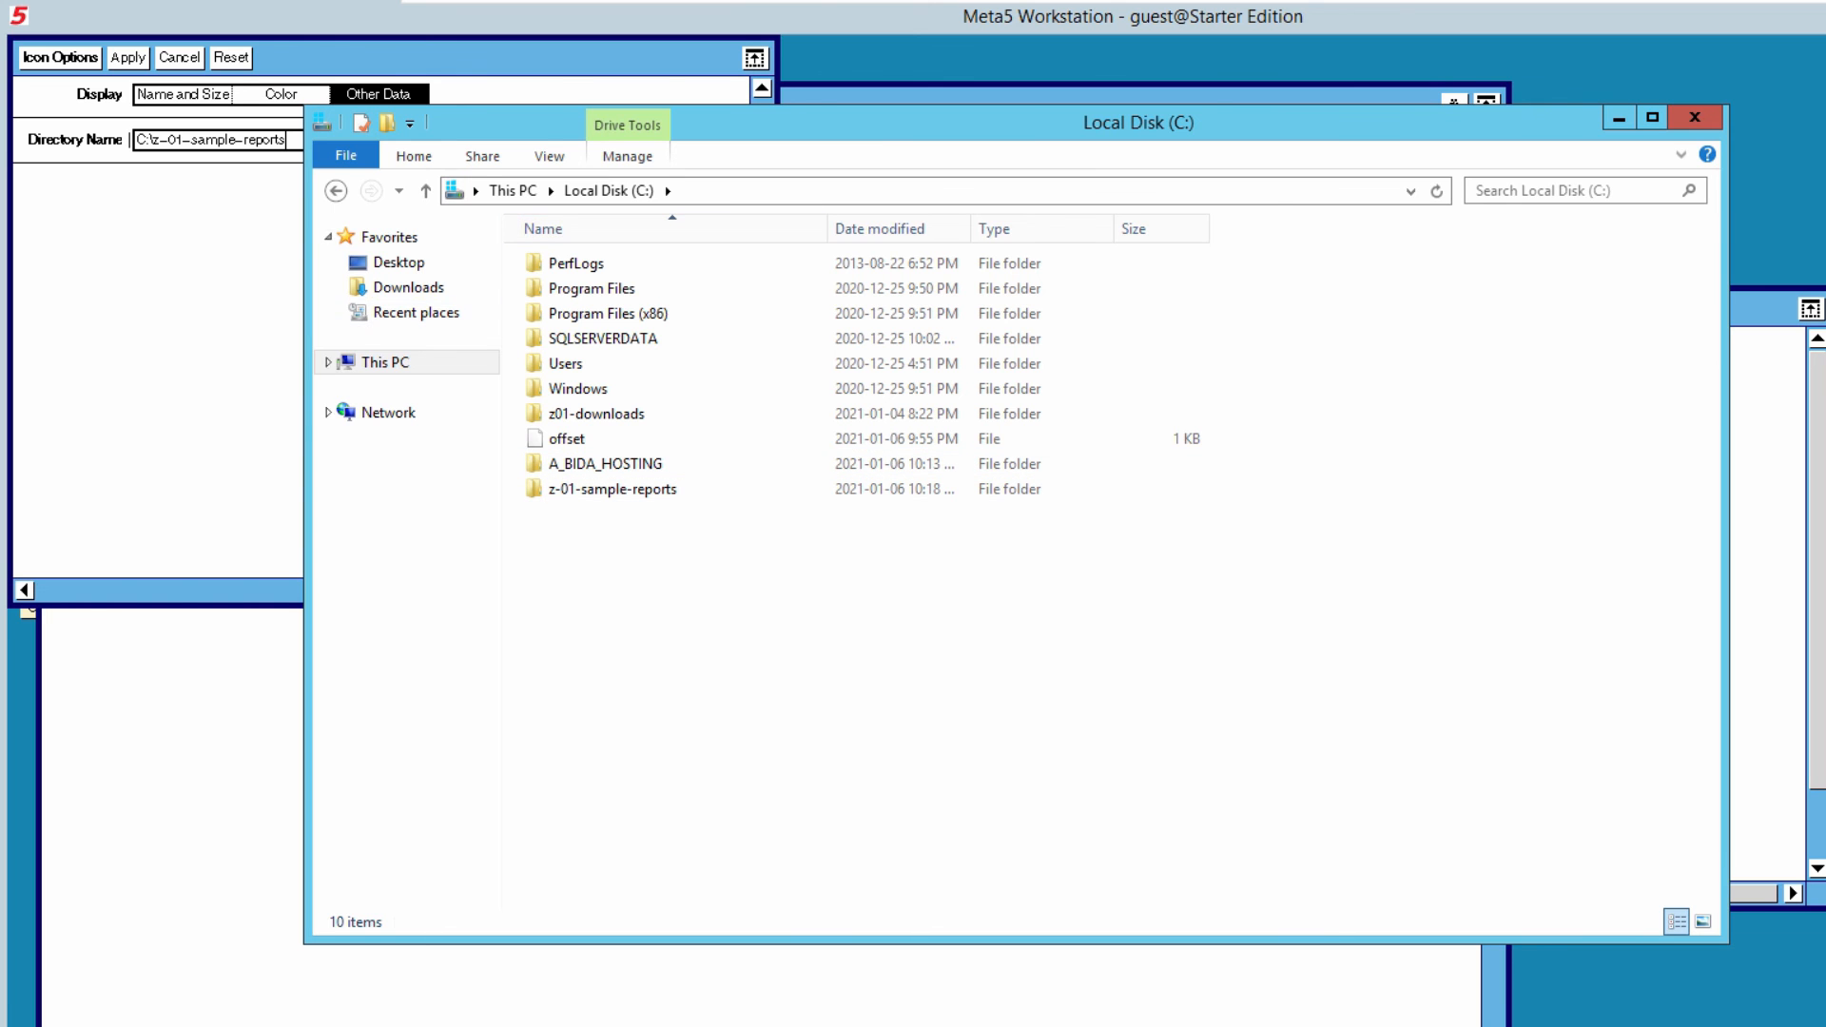
click(221, 286)
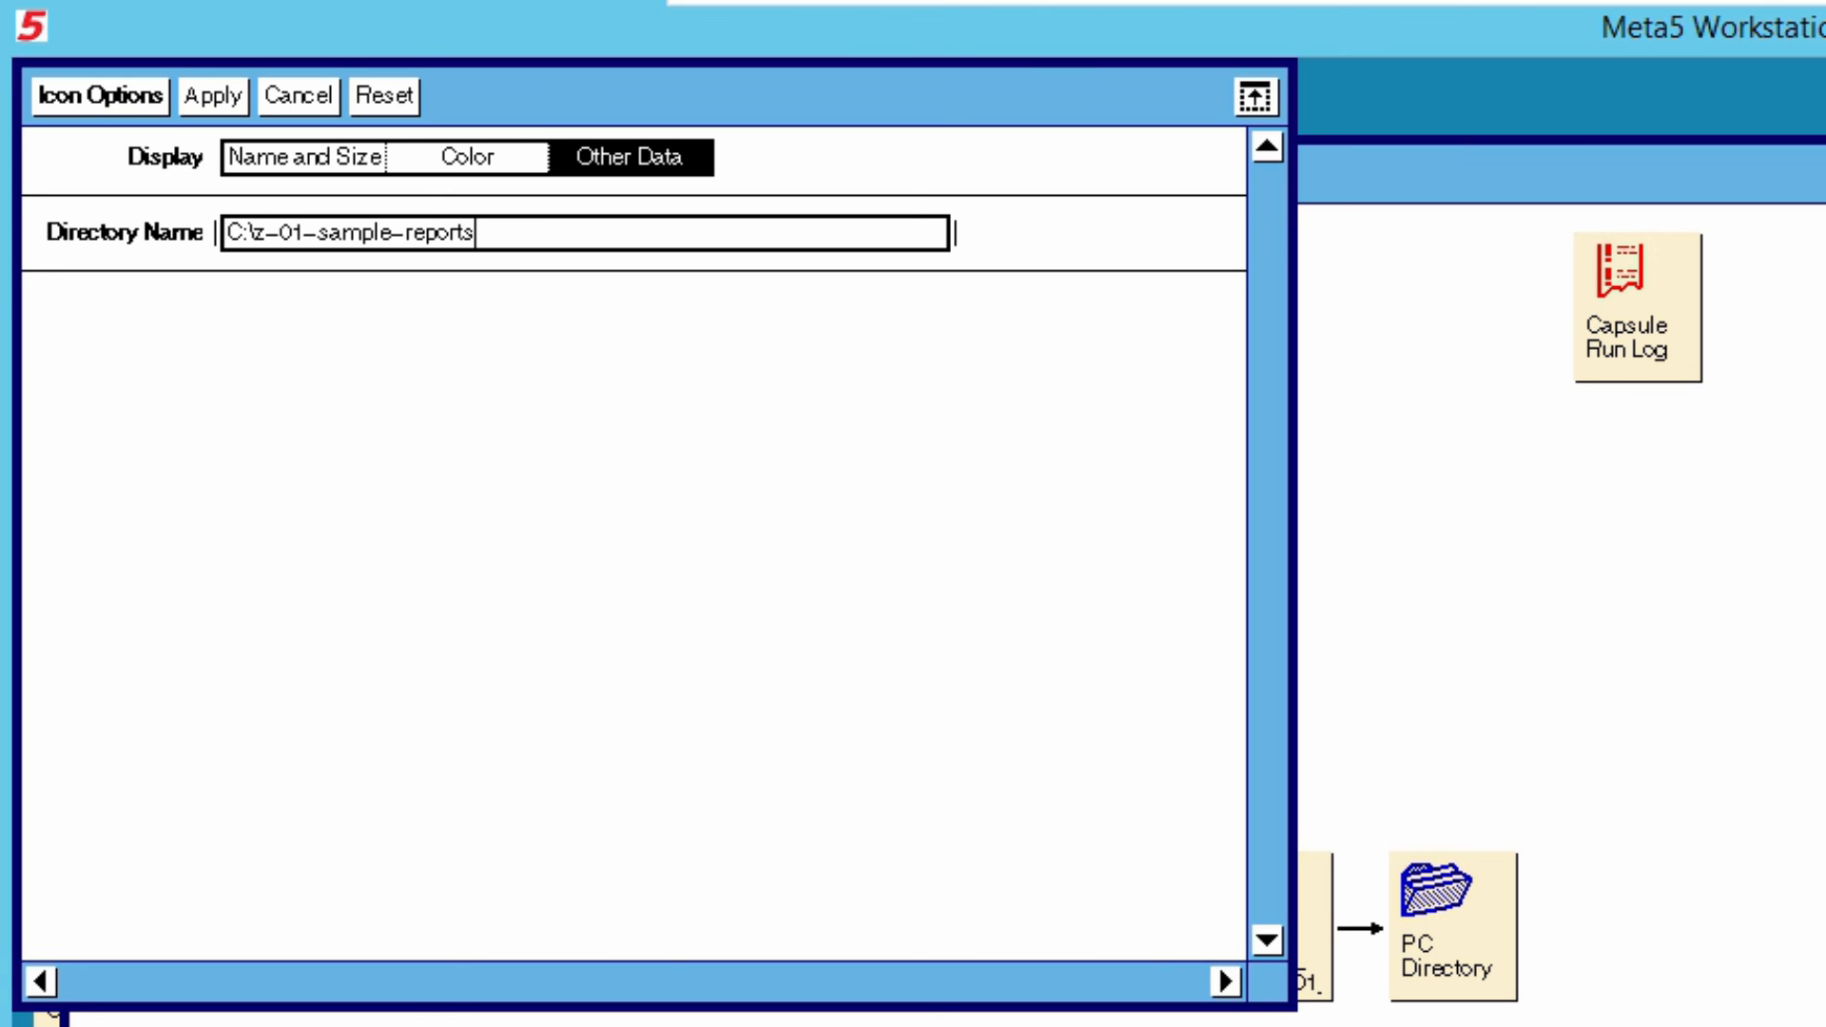
click(101, 96)
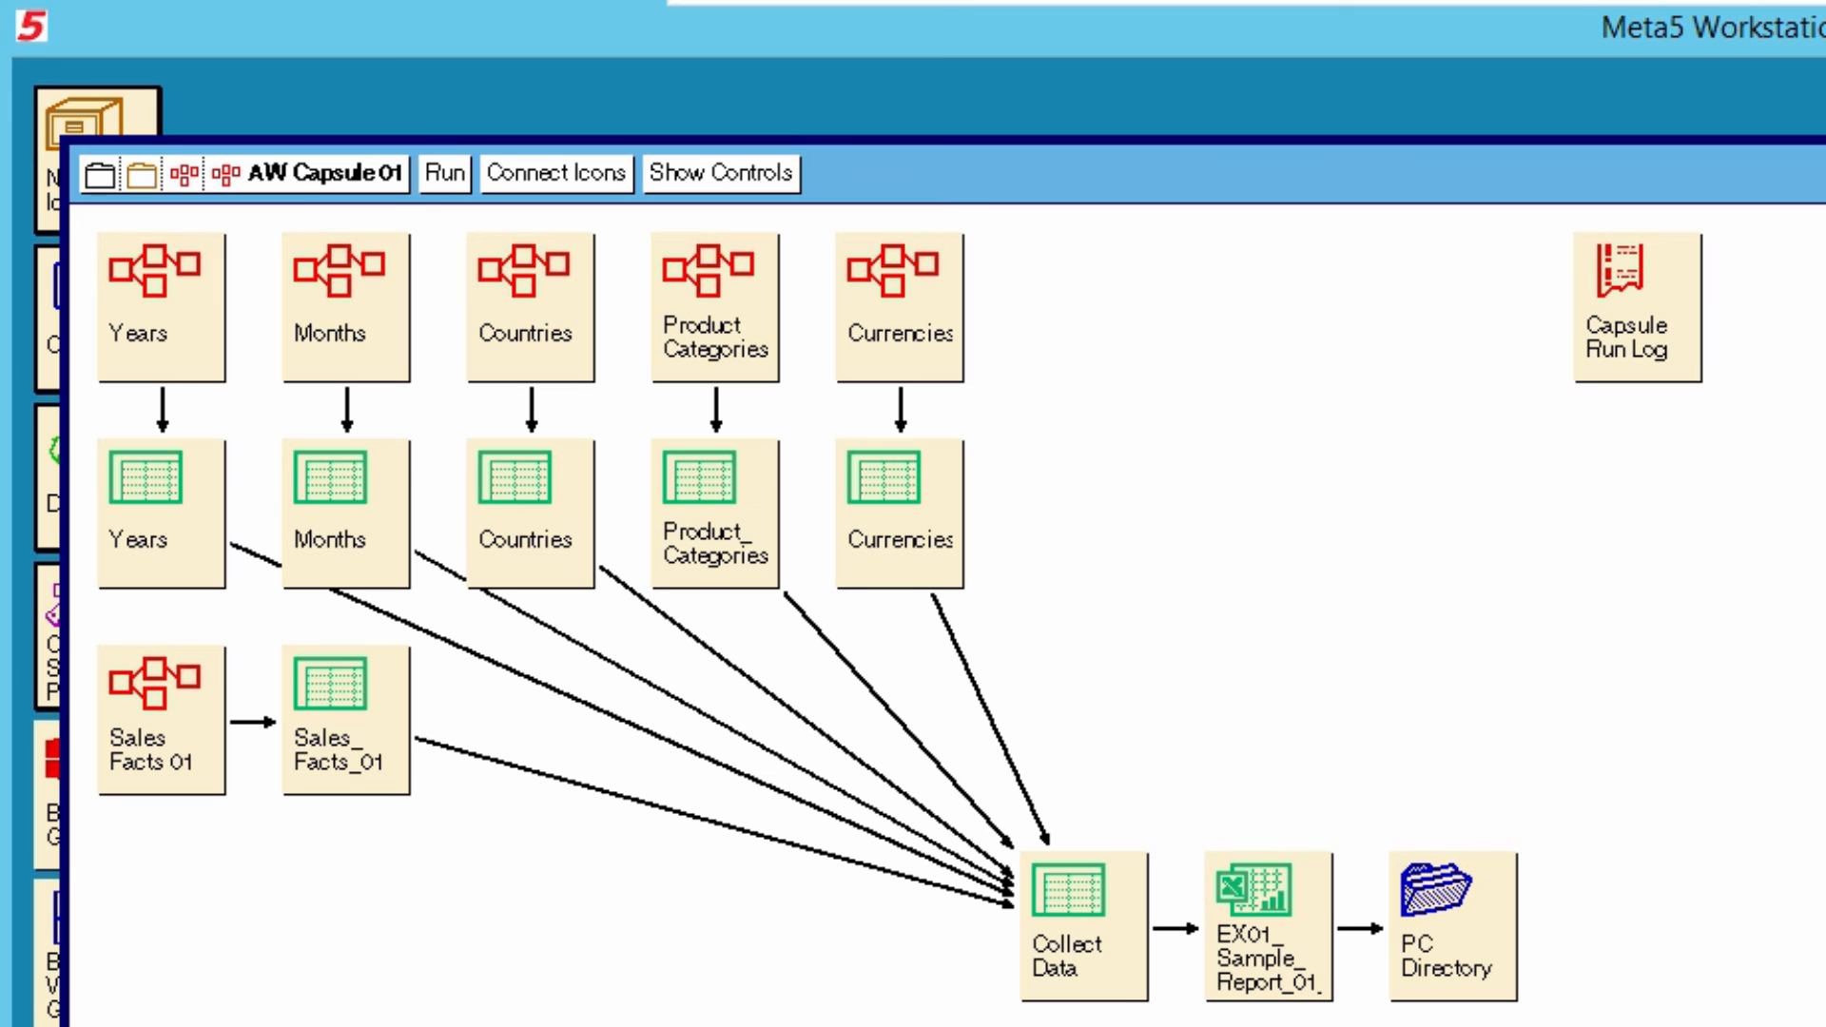
- Close AW Capsule 01 and run the 01. AW Example Report 01 capsule
click(306, 174)
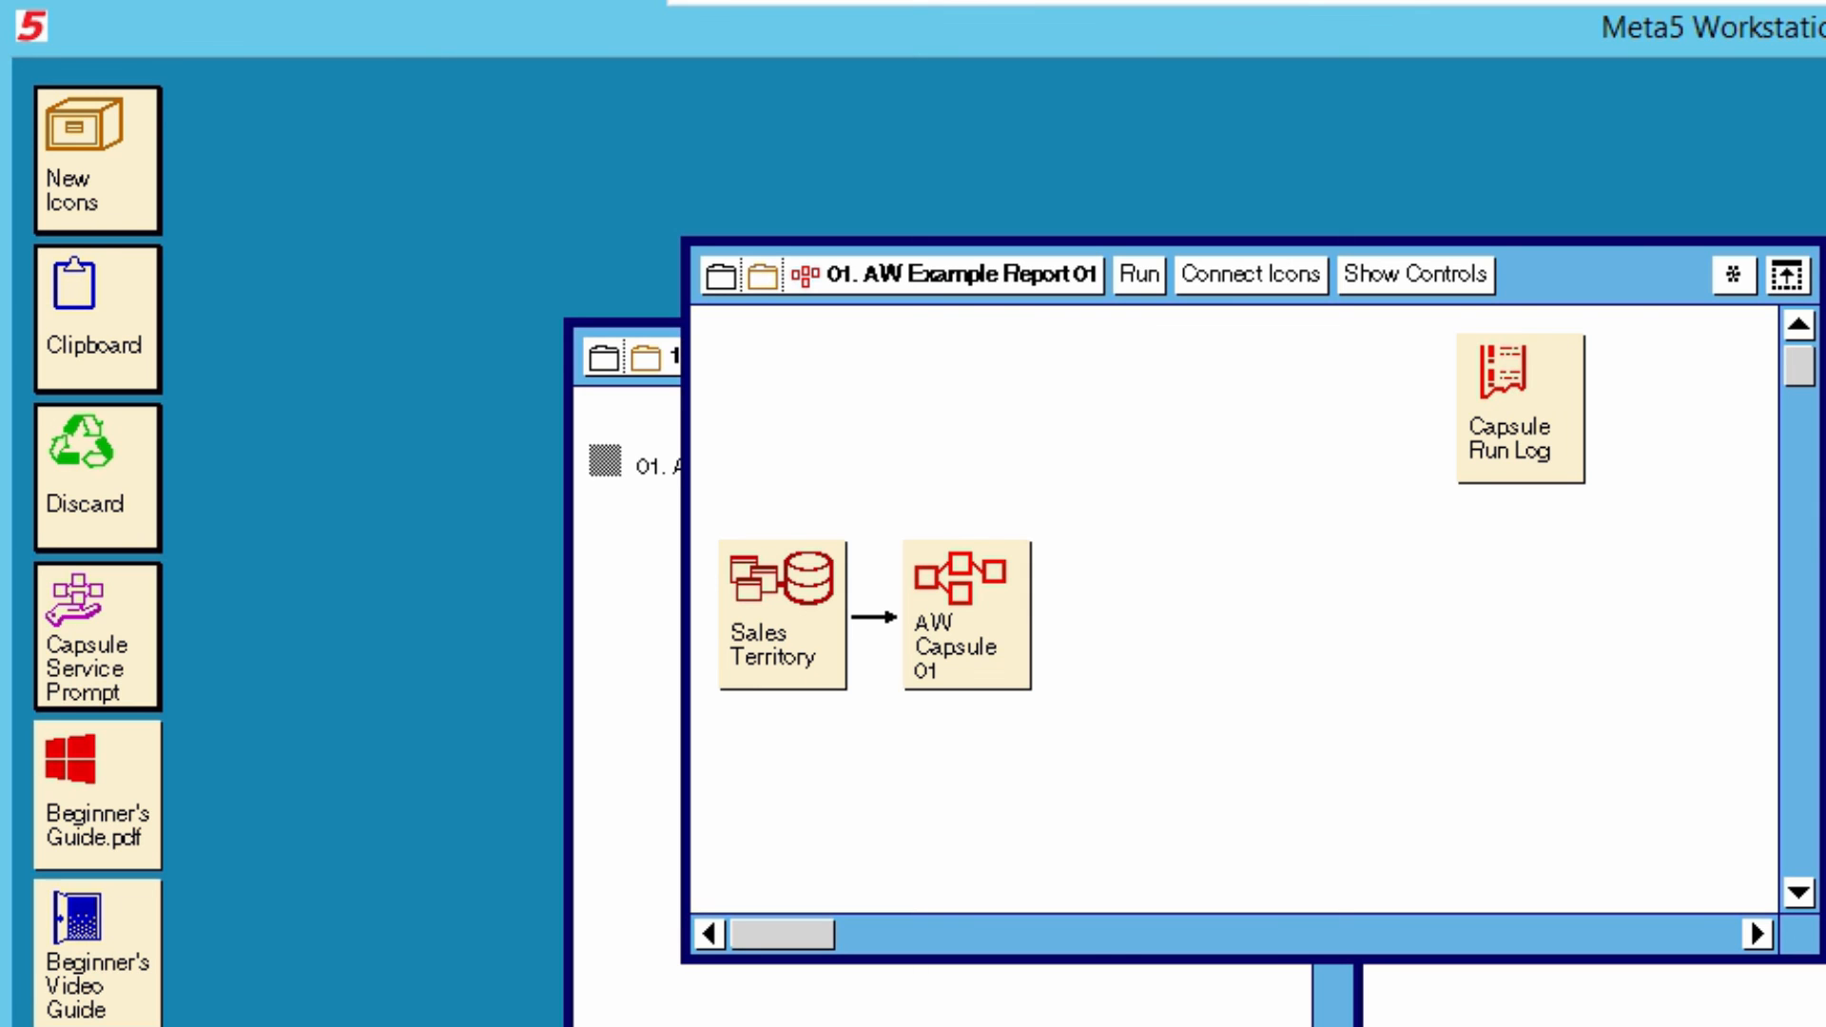
click(1139, 275)
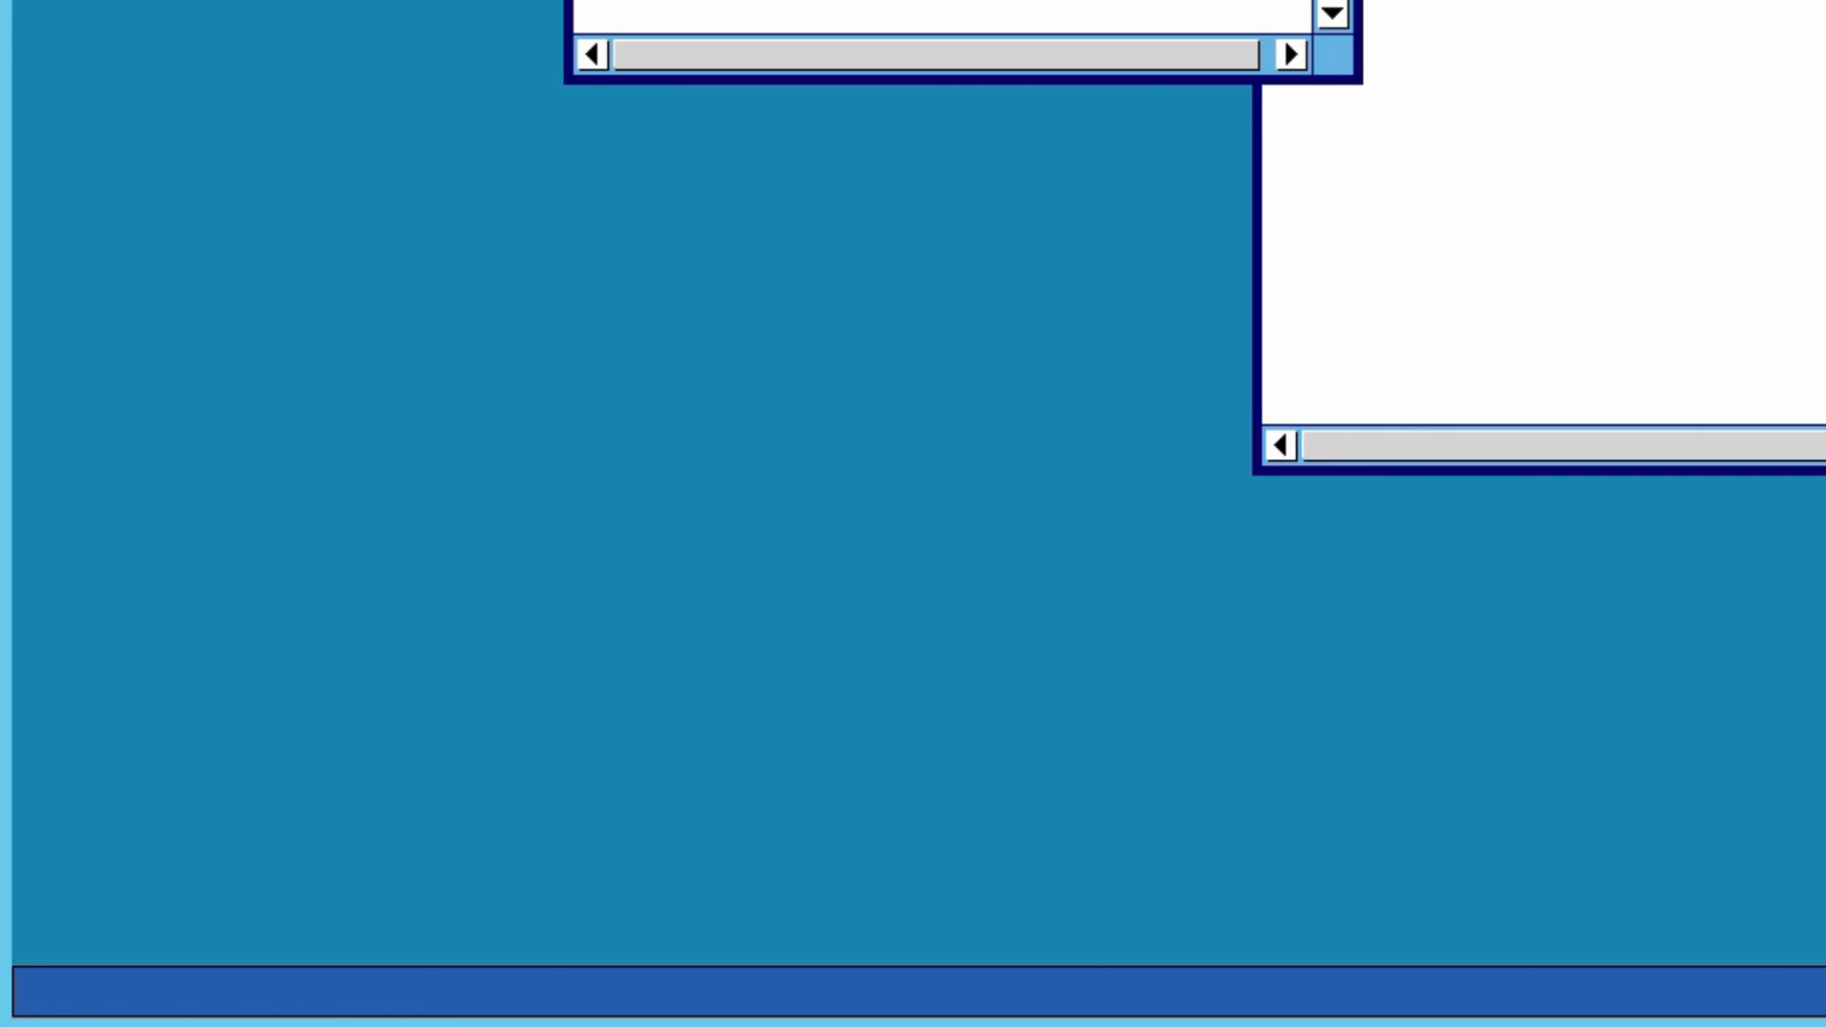
- Switch to File Explorer, open the z-01-sample-reports folder on C:, and widen the modification date column to check the generated reports
click(398, 1026)
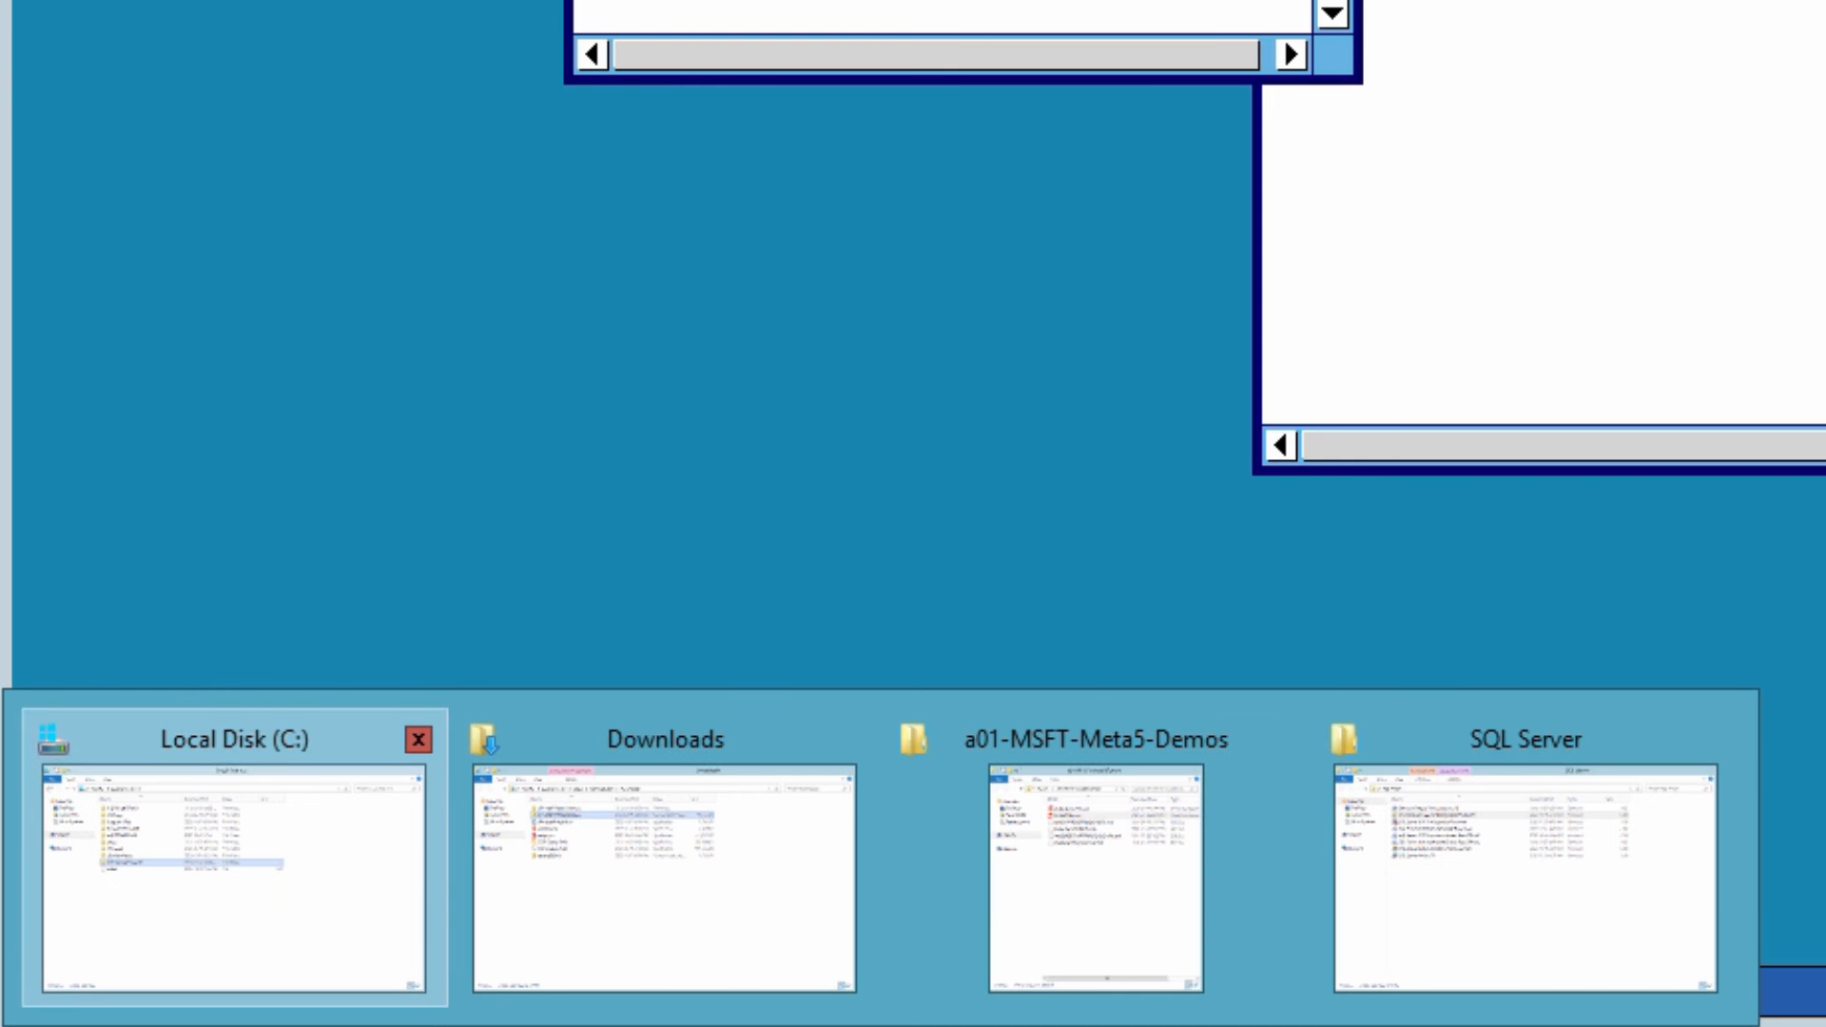
click(233, 875)
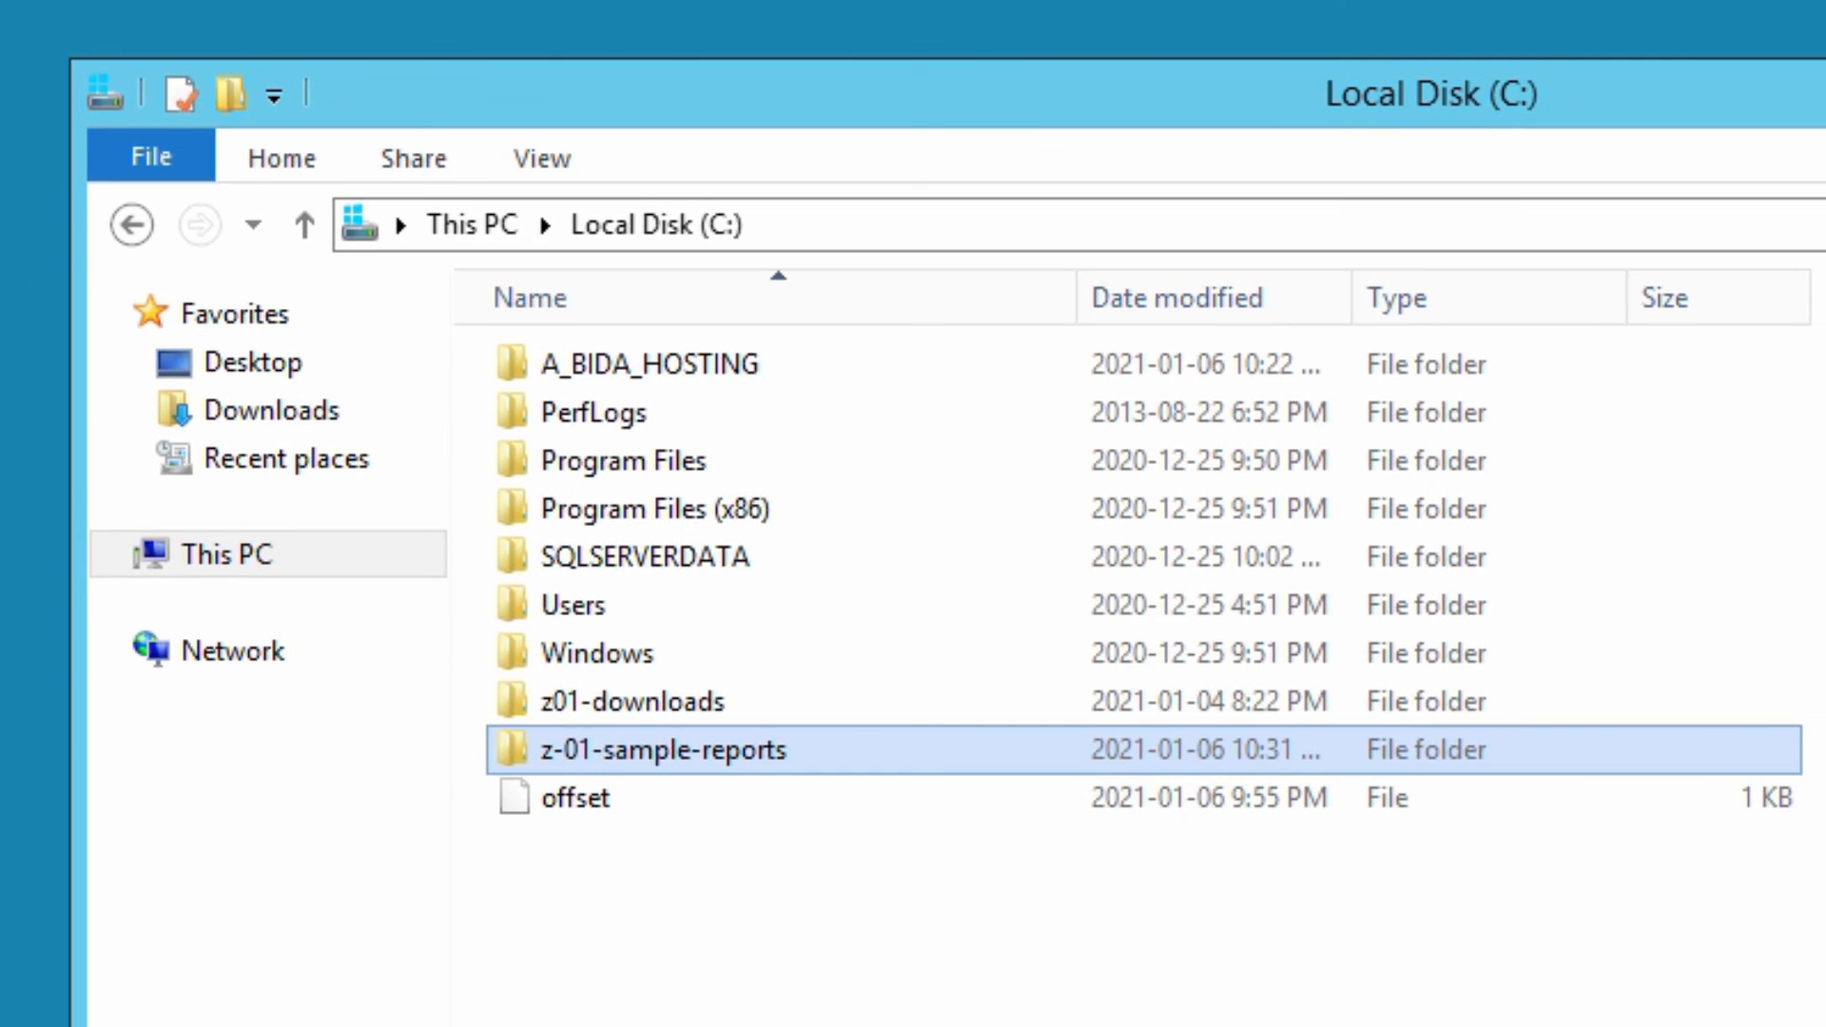
key(Return)
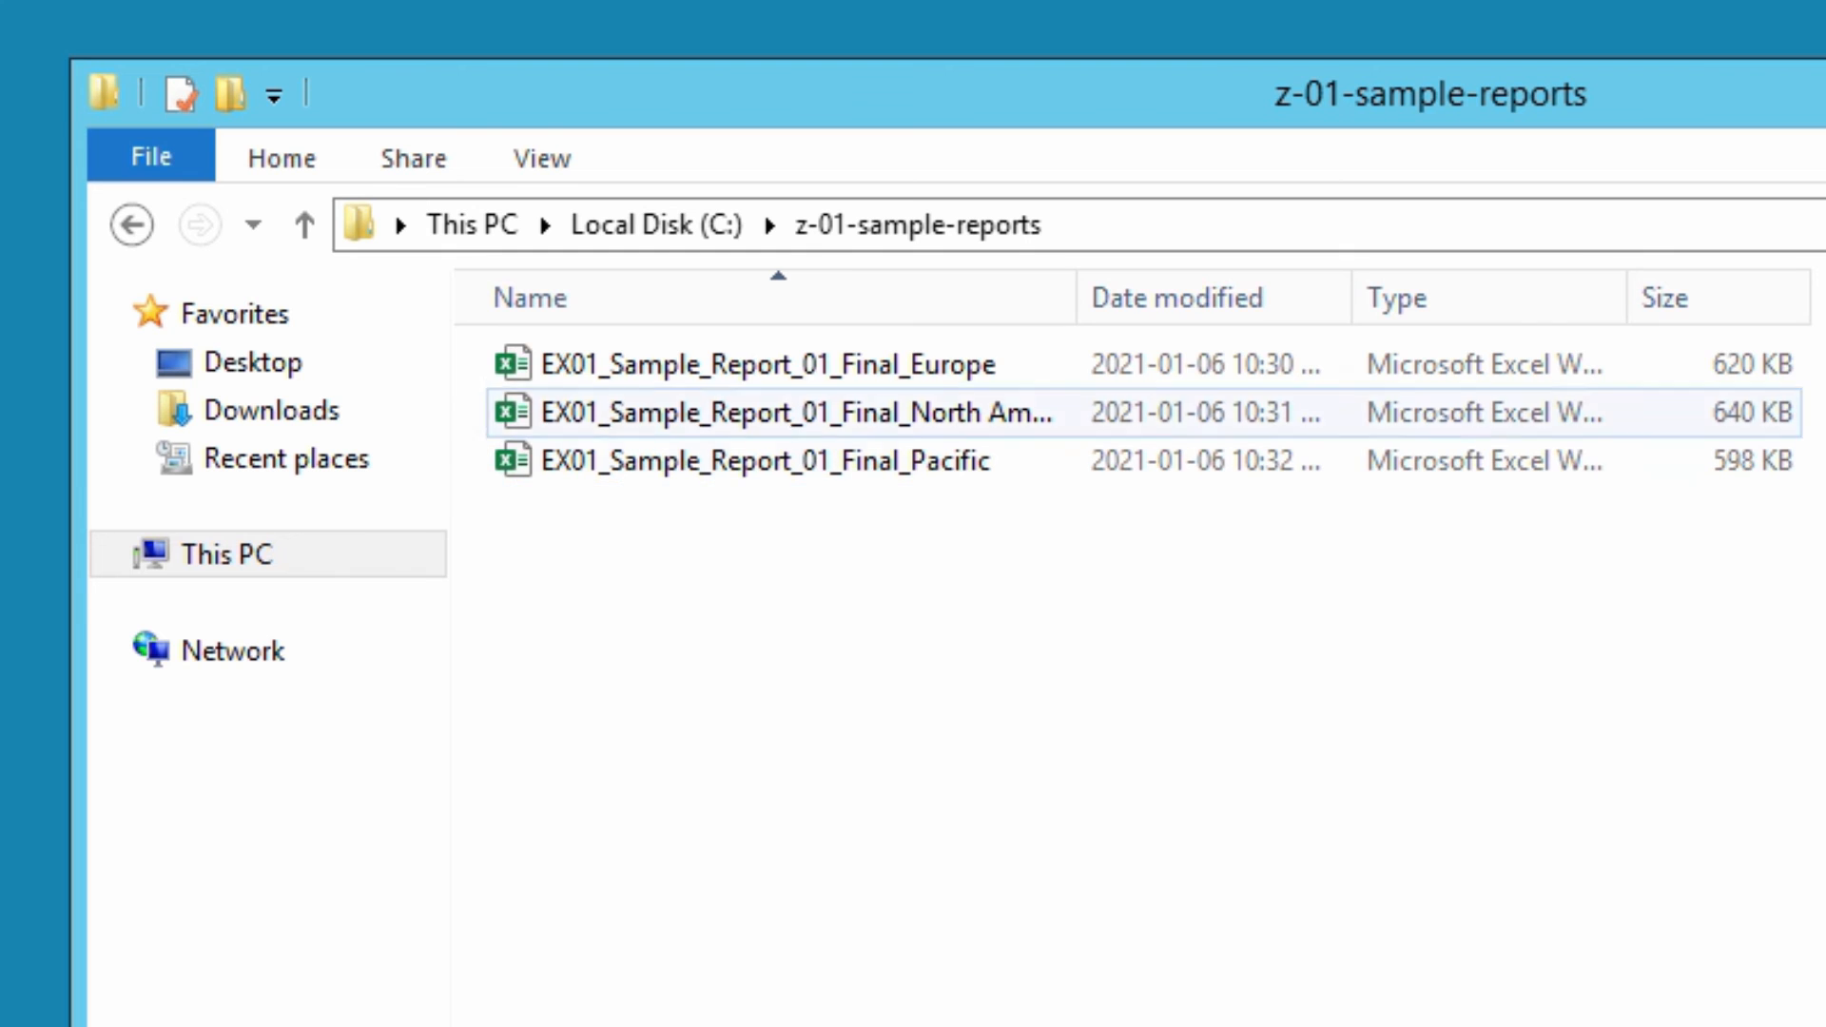
drag(1352, 298, 1497, 297)
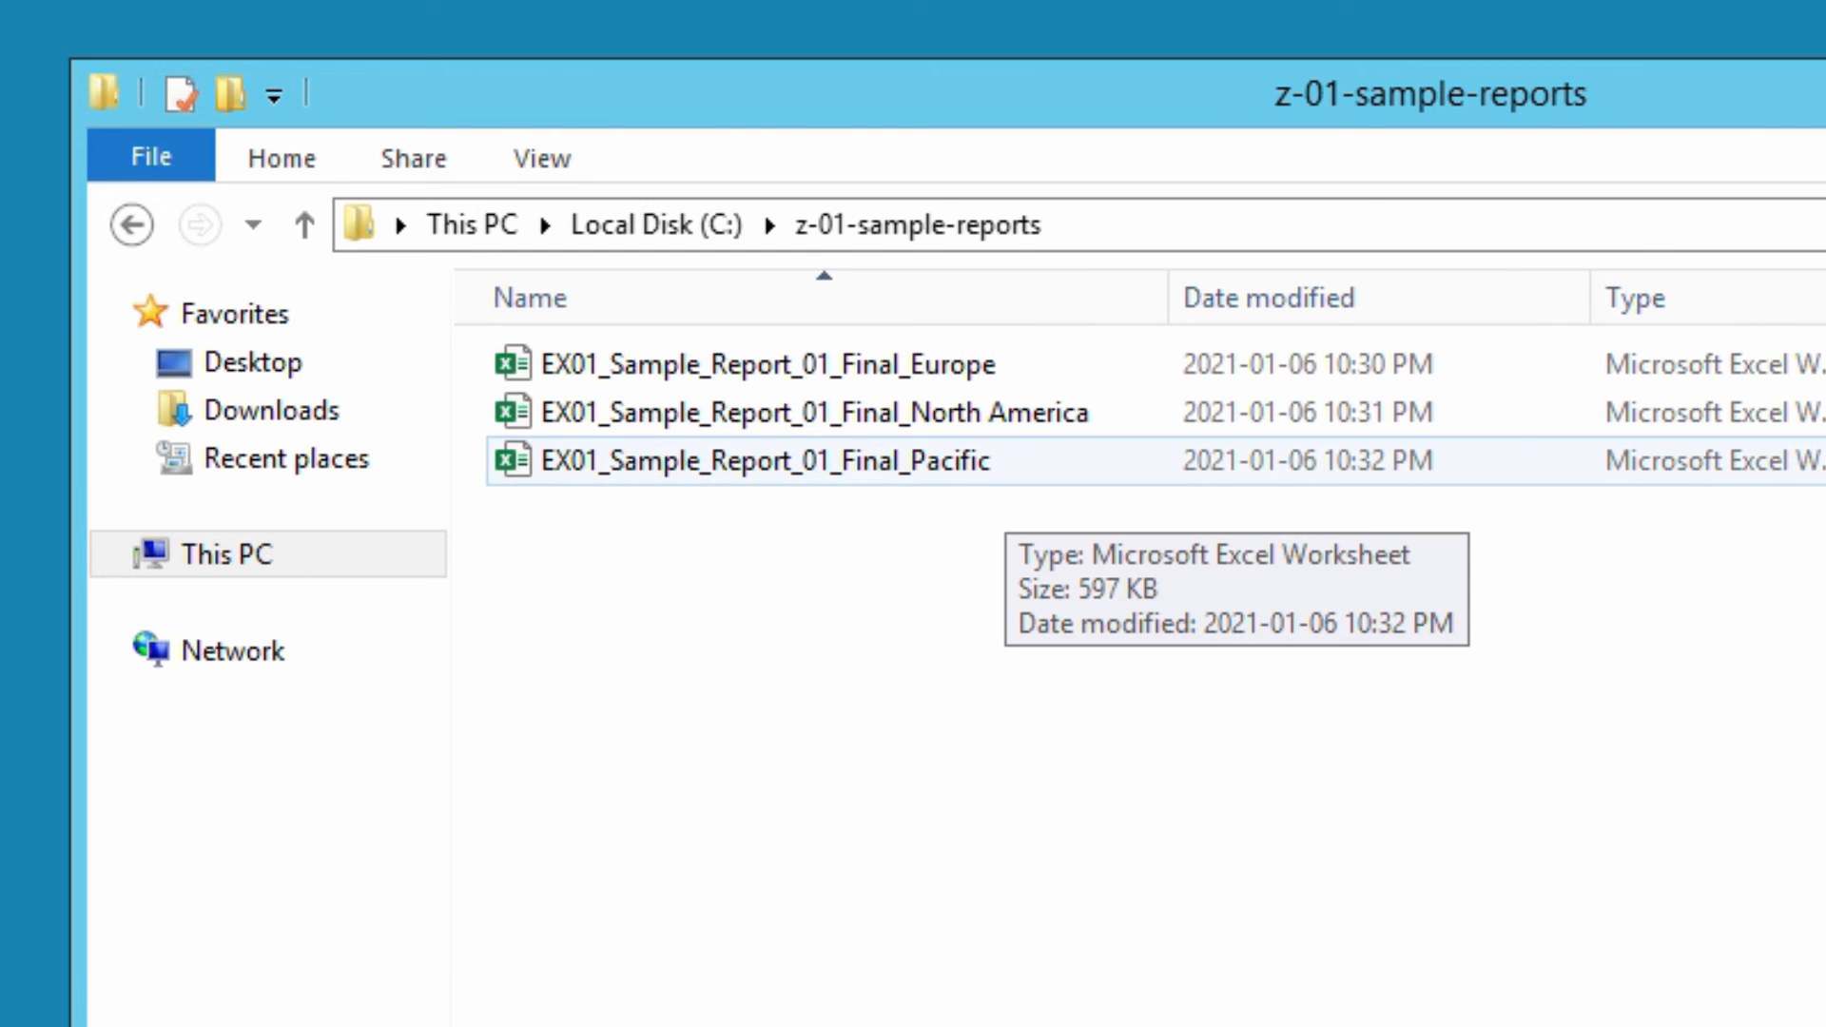
- Open the EX01_Sample_Report_01_Final_Europe workbook in Excel and enable its content to view the Dashboard01 charts
double_click(906, 366)
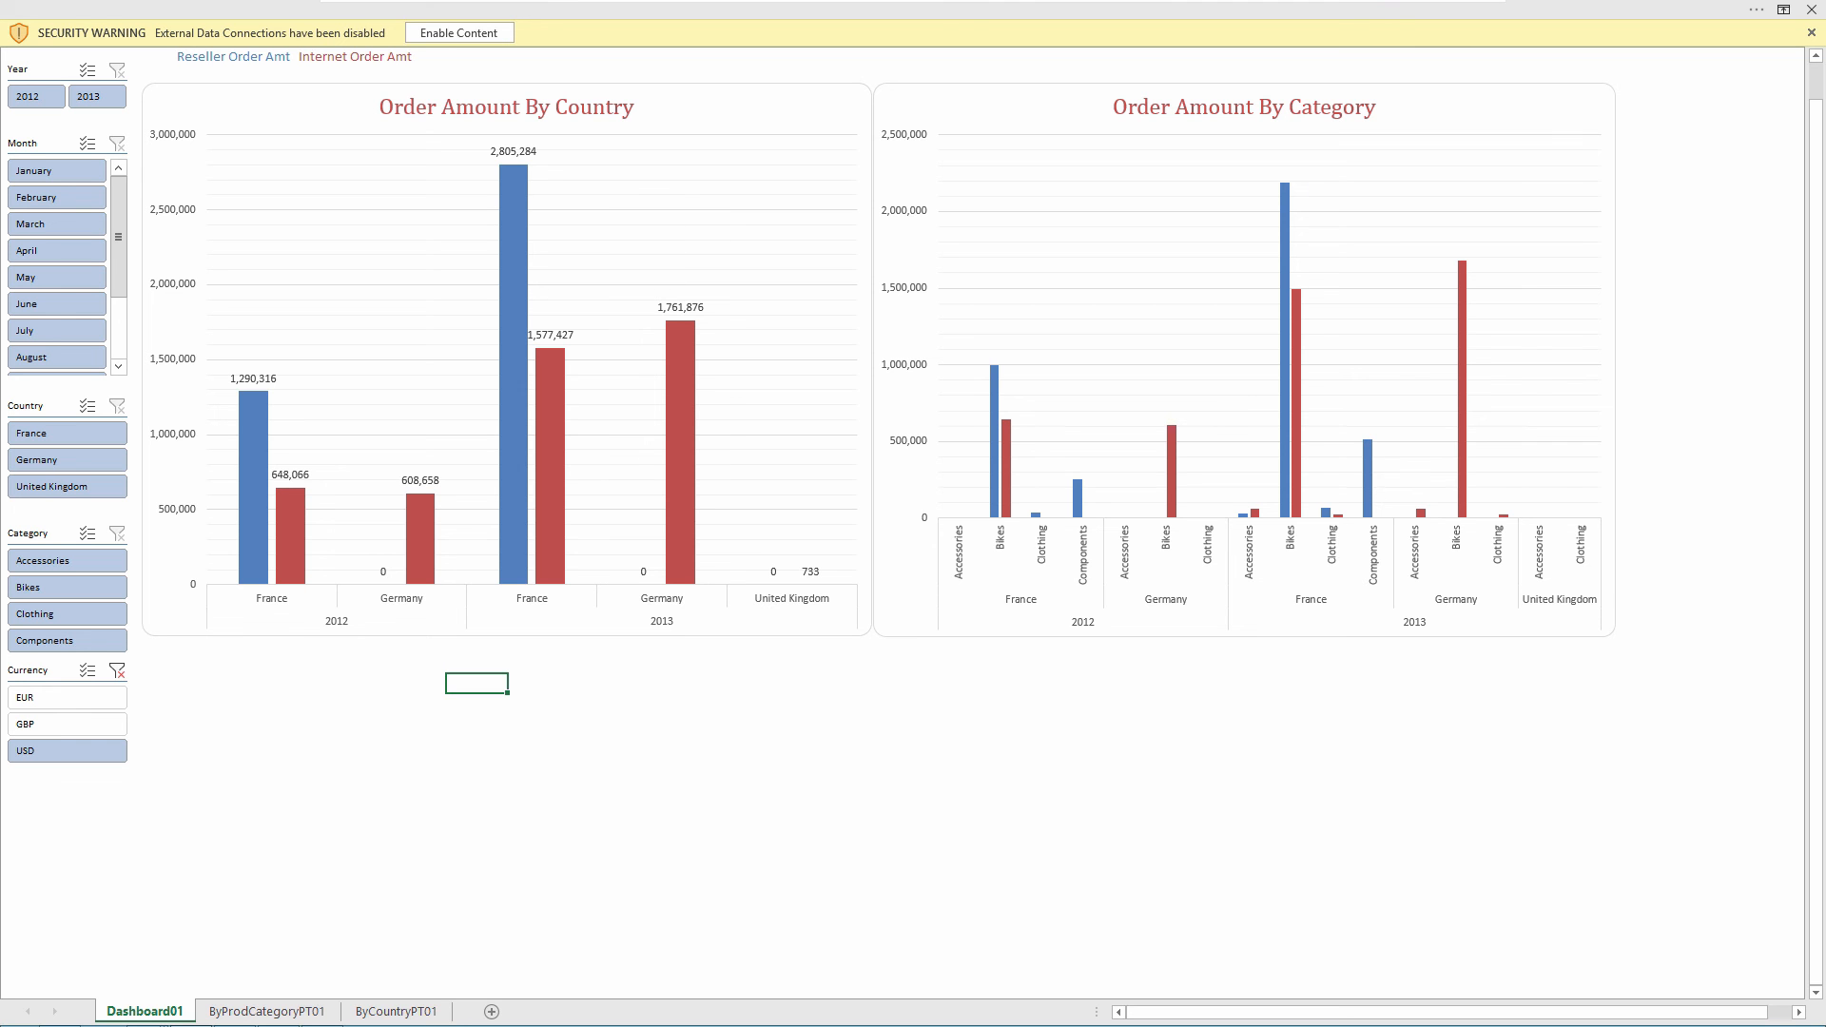
click(459, 32)
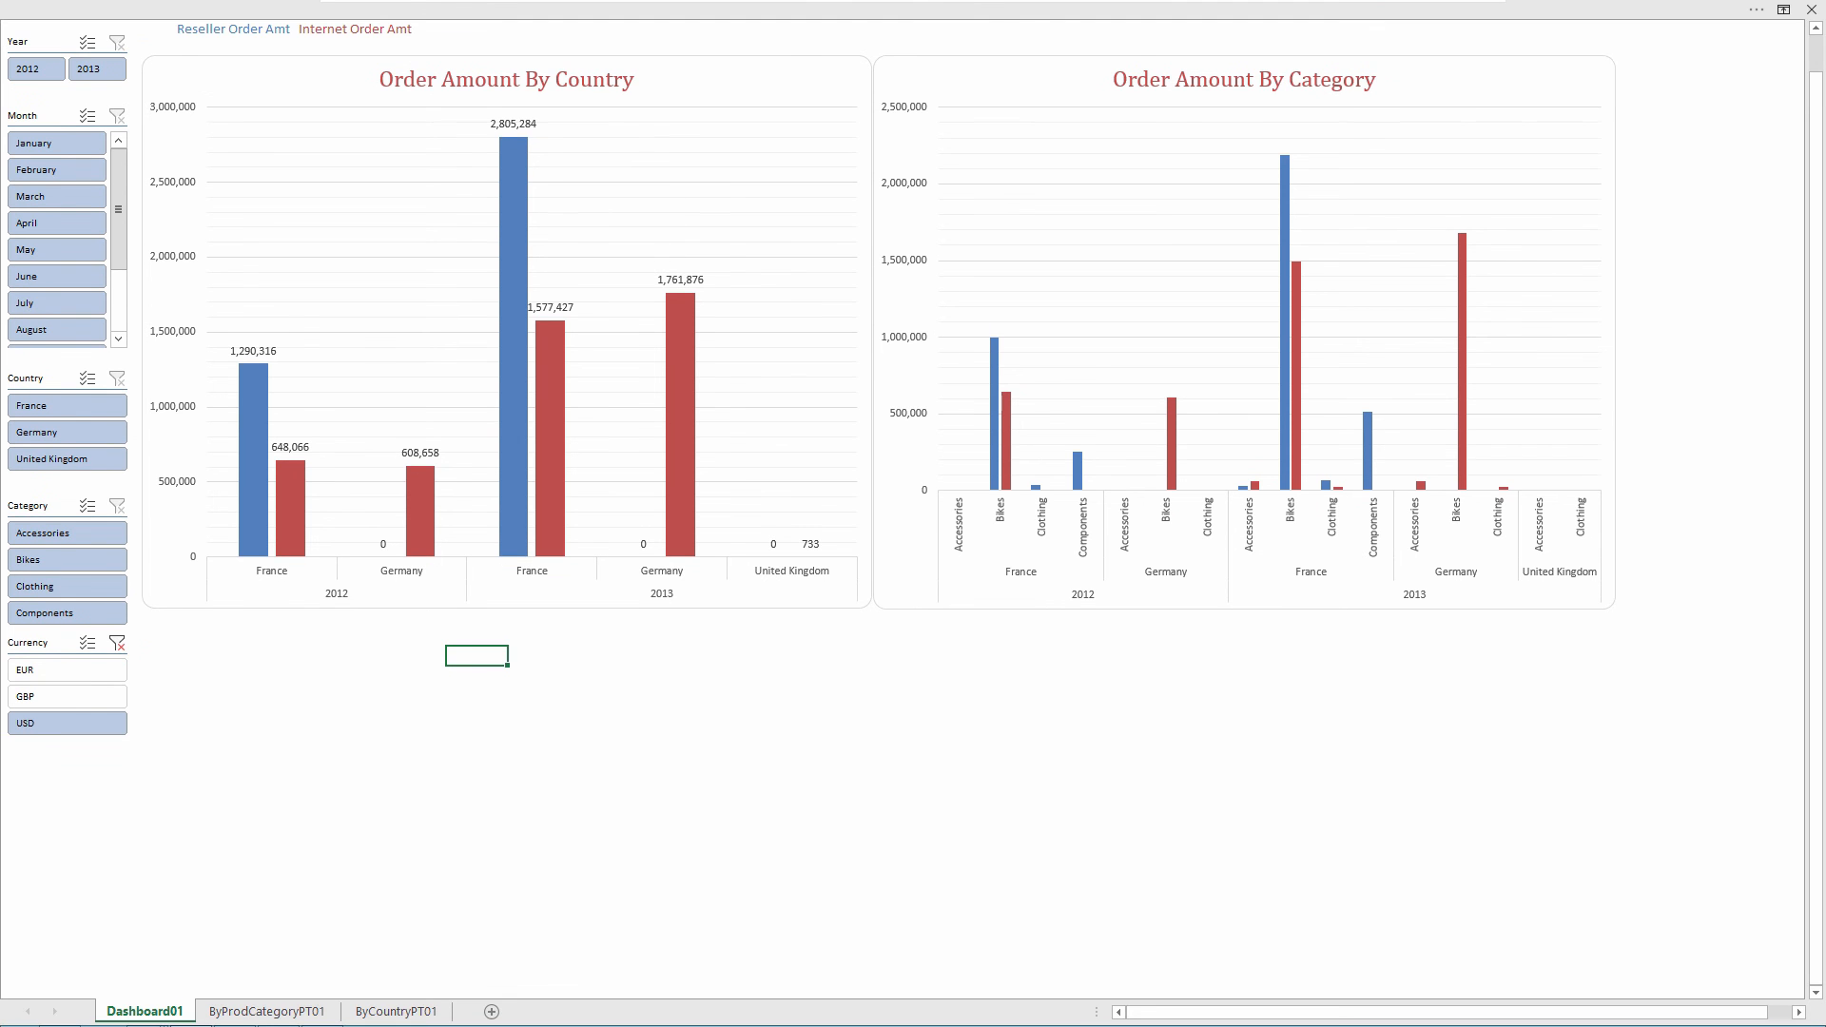
scroll(911, 504, up, 1)
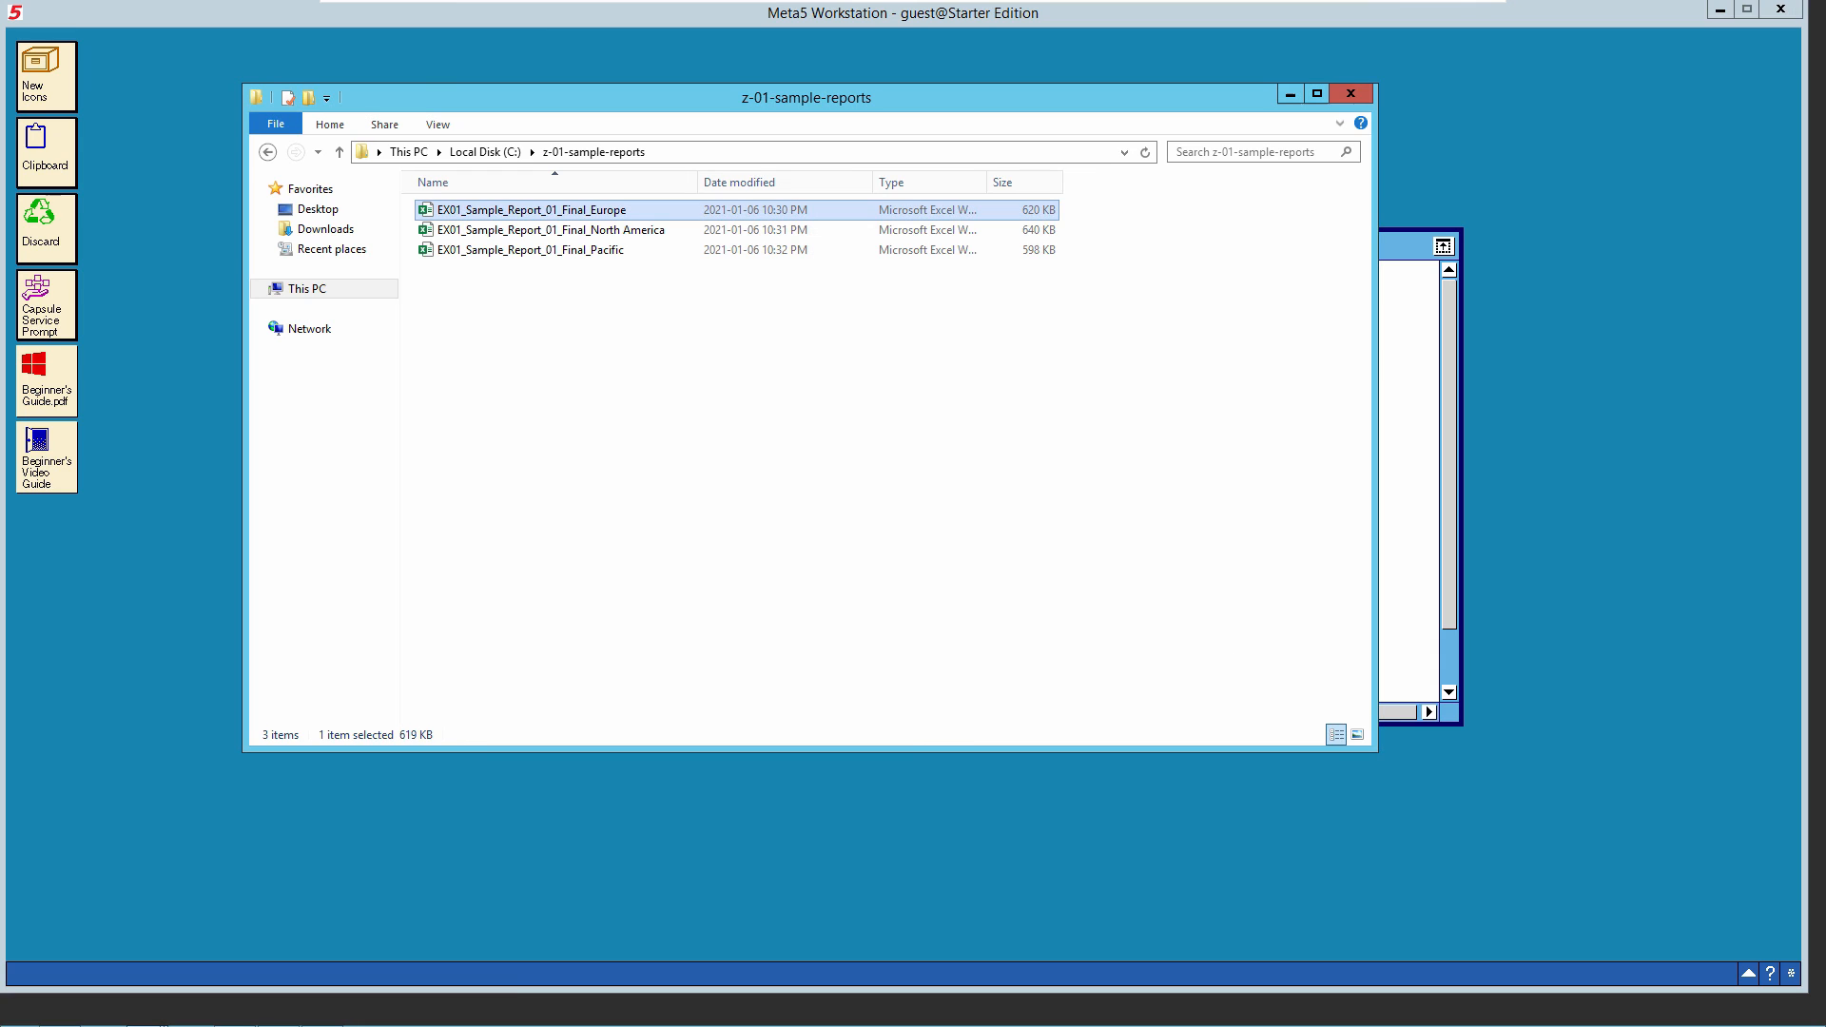
- Return to Meta5 and log off from the workstation
click(723, 409)
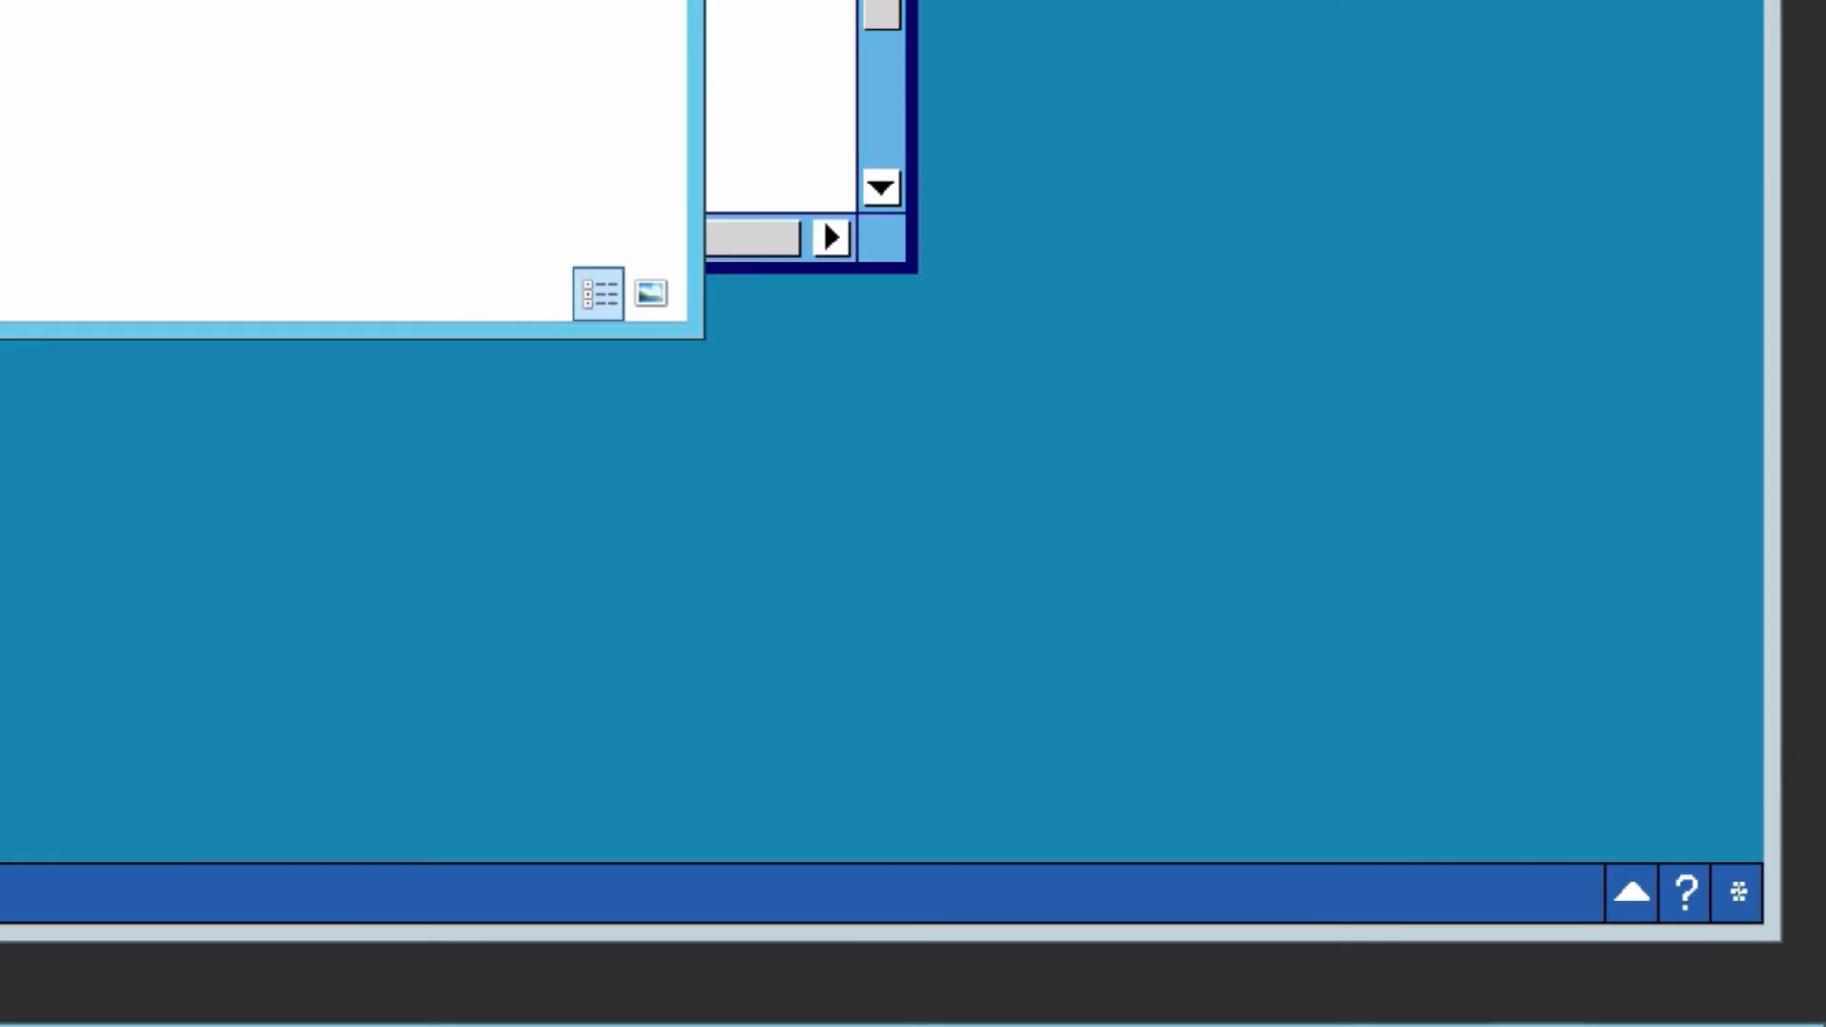
click(1791, 973)
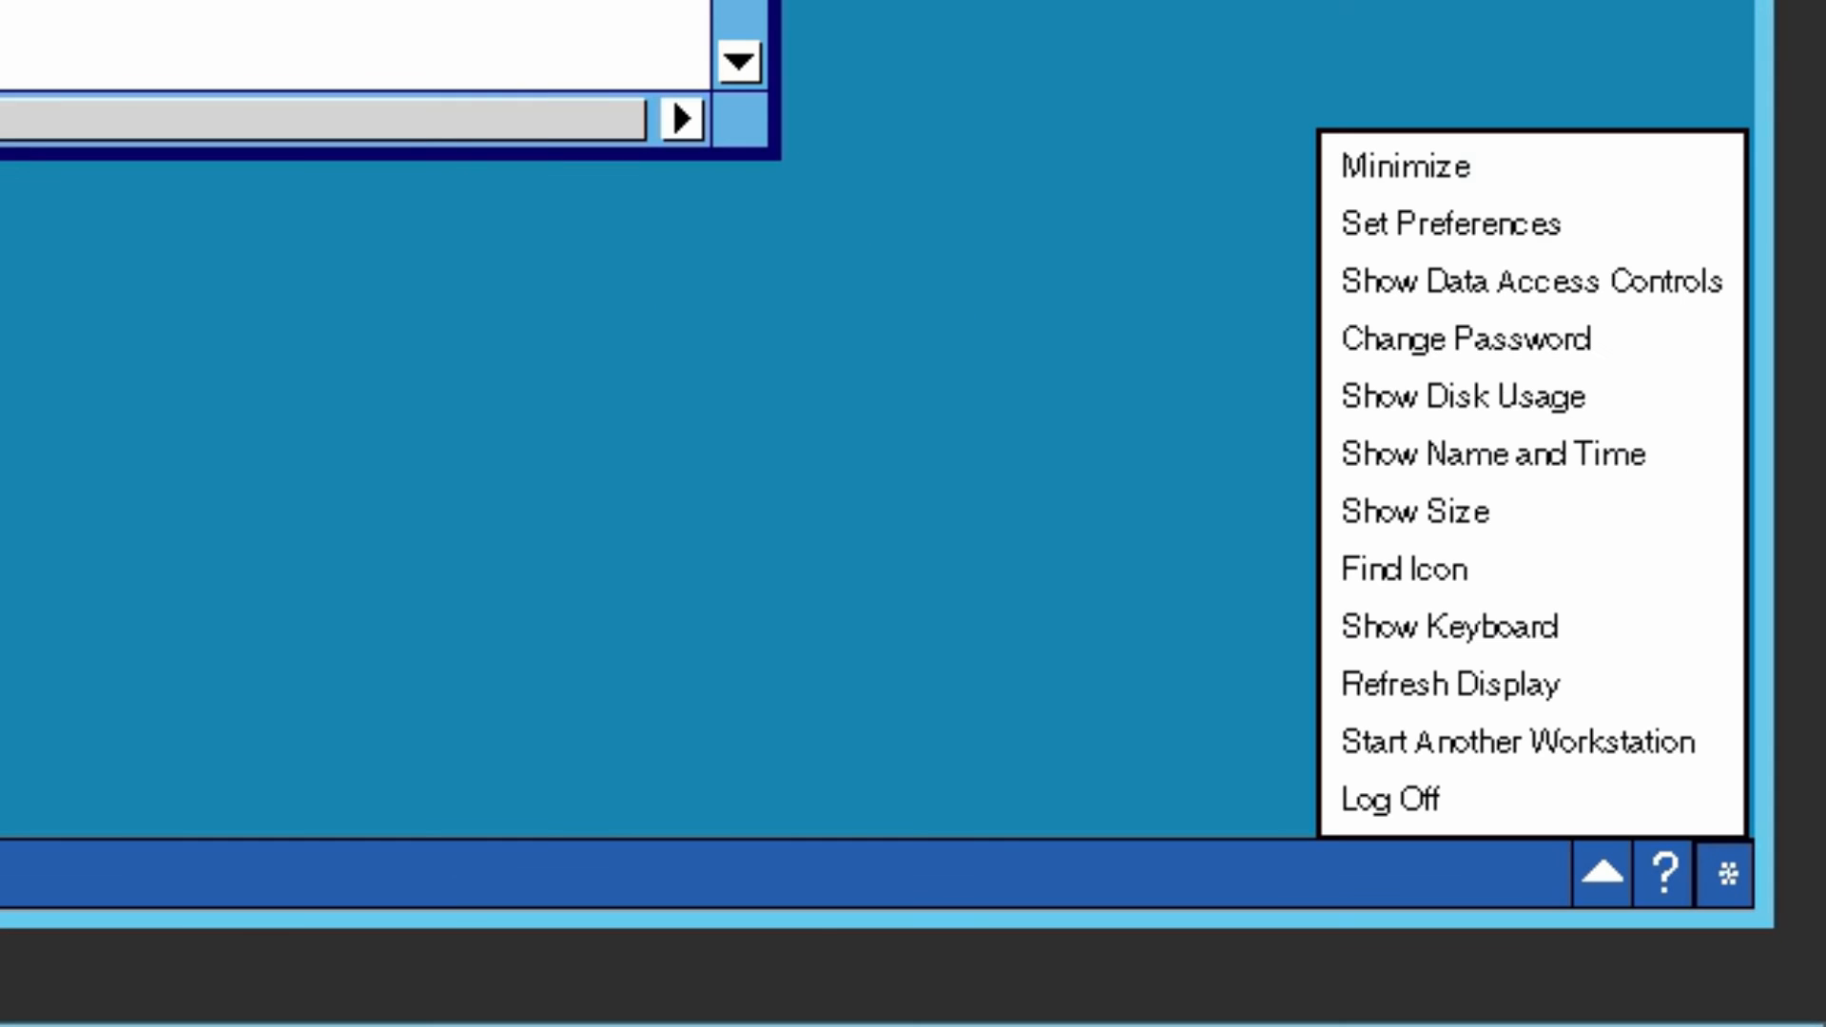
click(1391, 800)
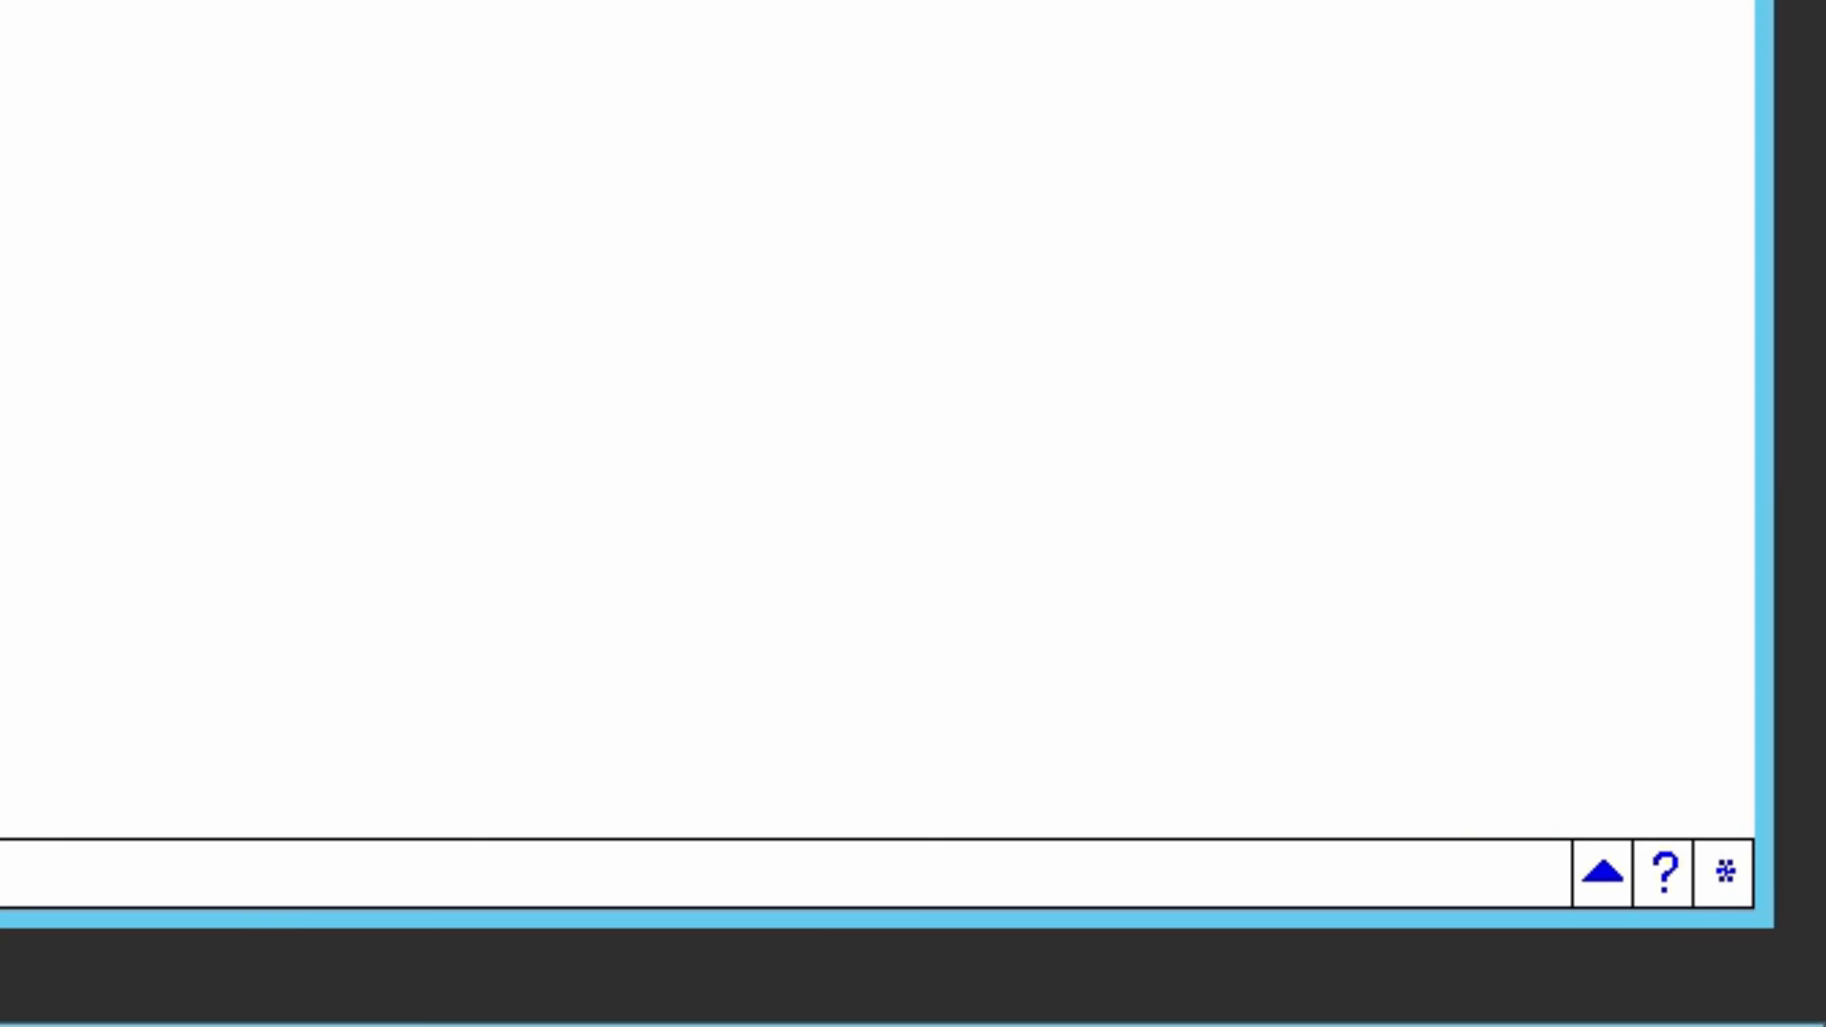